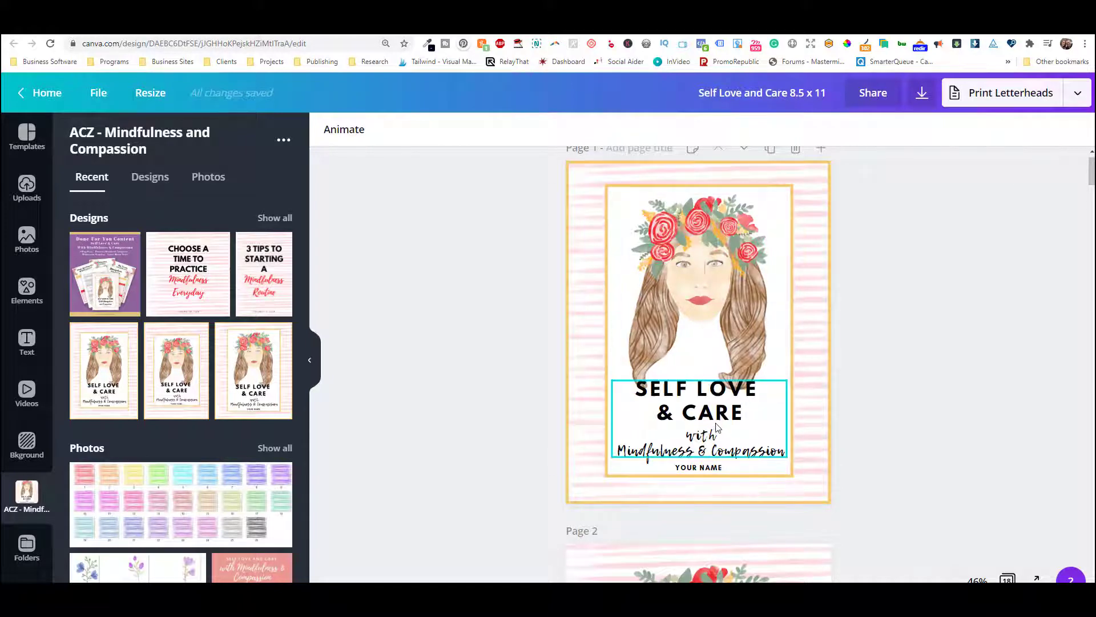
In File Explorer, open graphics > lines > JPG and move the window aside to reveal the design
scroll(800, 487, down, 2)
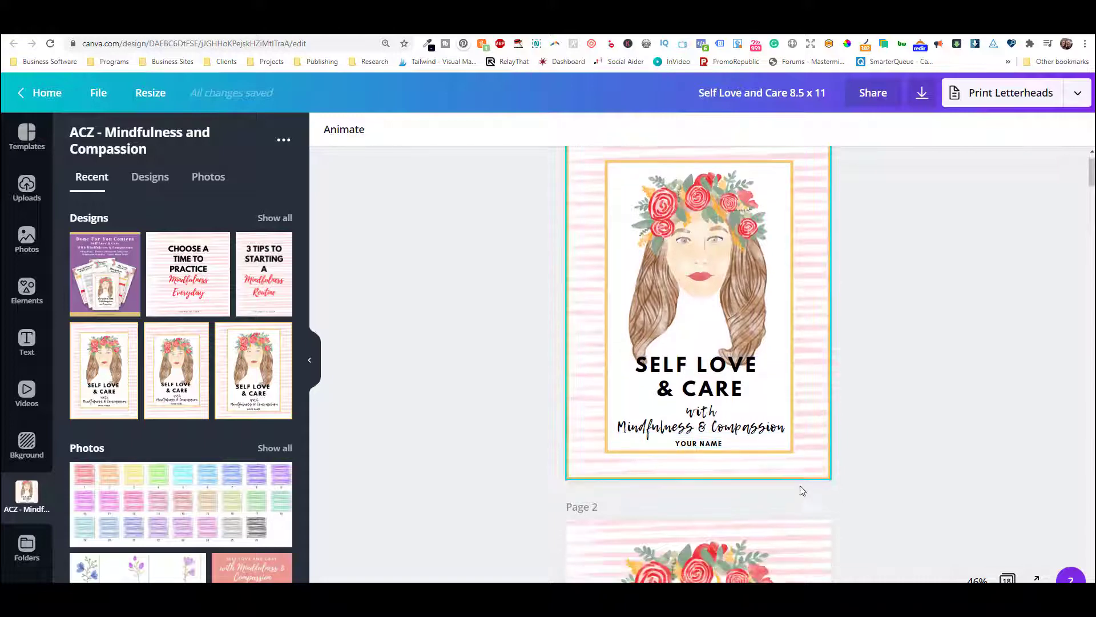
scroll(836, 499, up, 3)
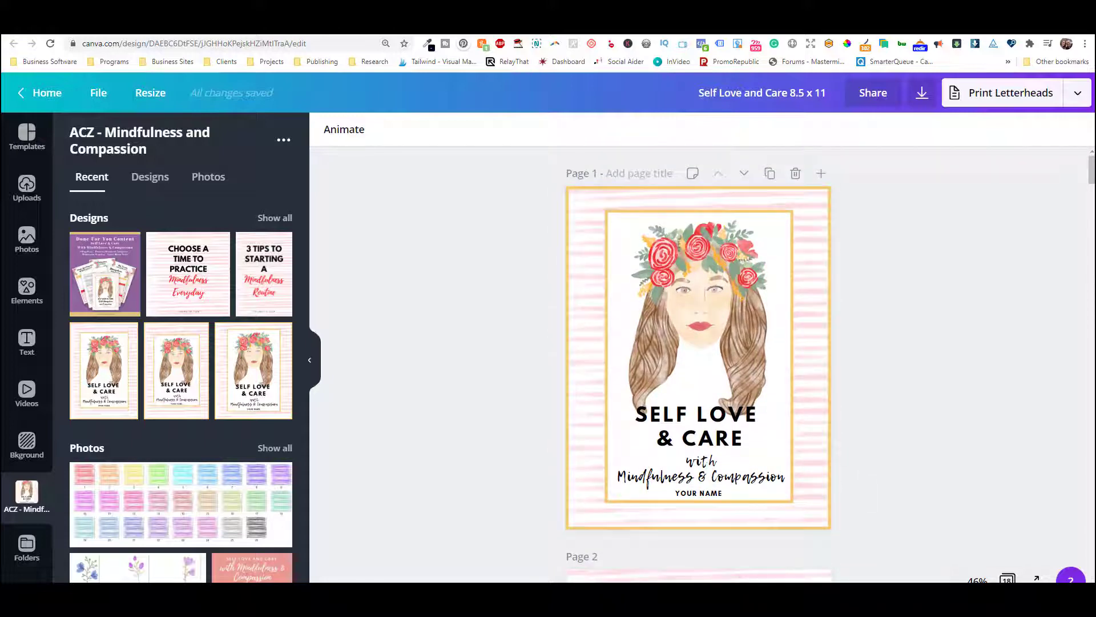
key(alt+Tab)
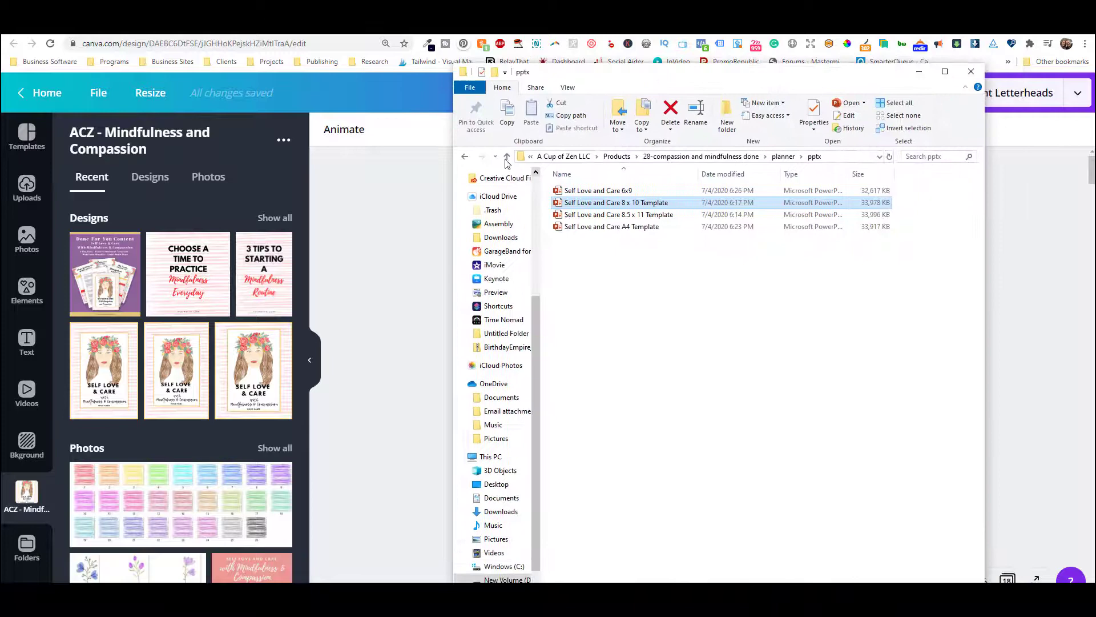
click(507, 157)
click(507, 157)
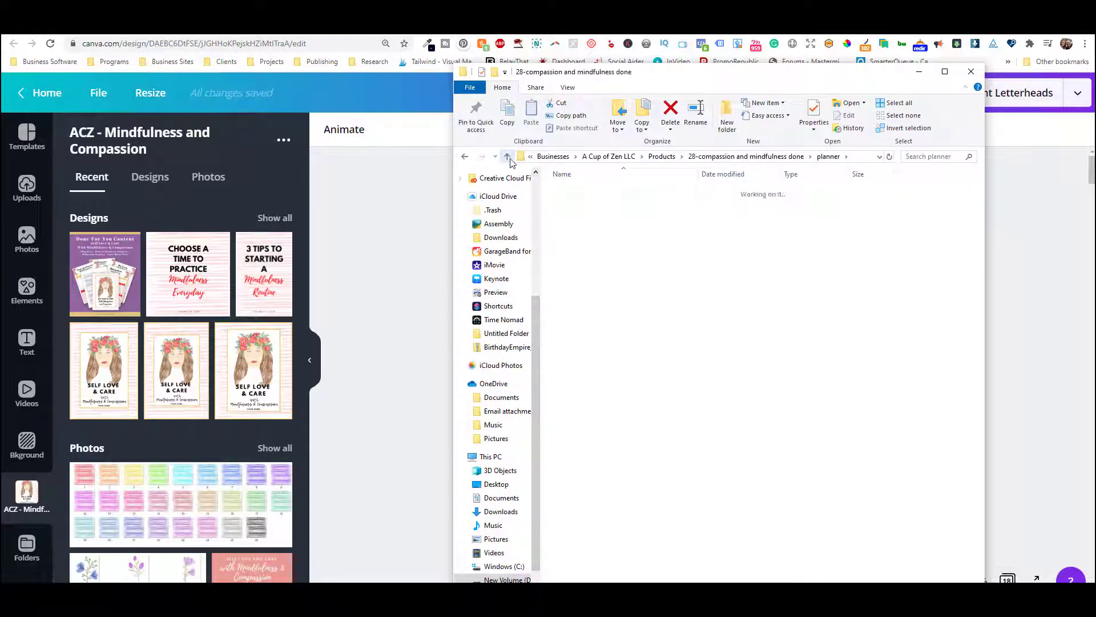
double_click(605, 227)
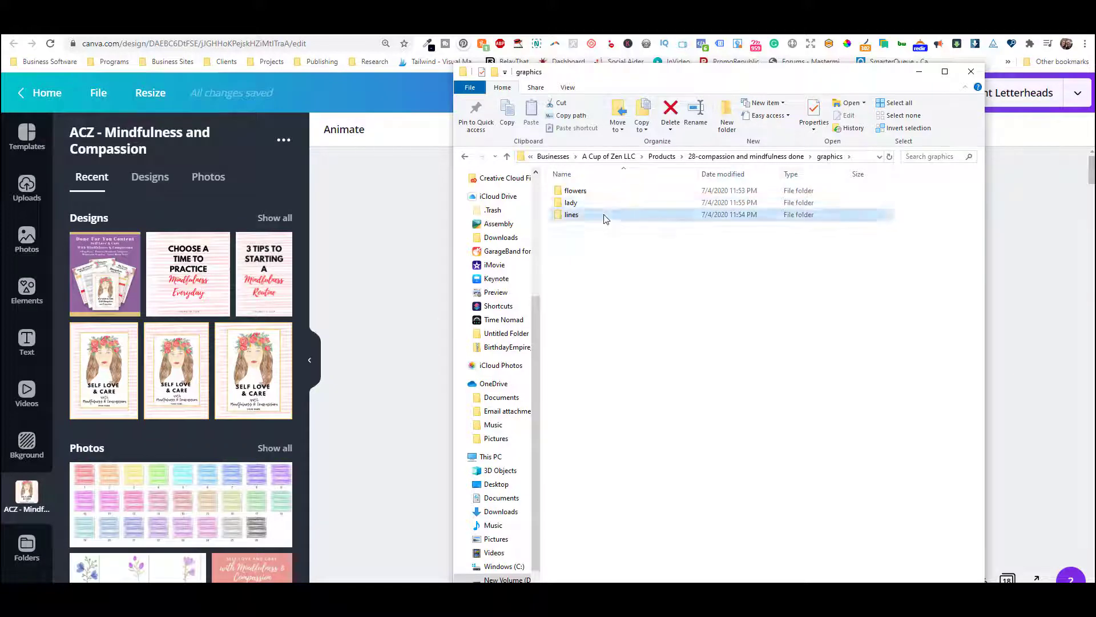
double_click(602, 216)
double_click(605, 192)
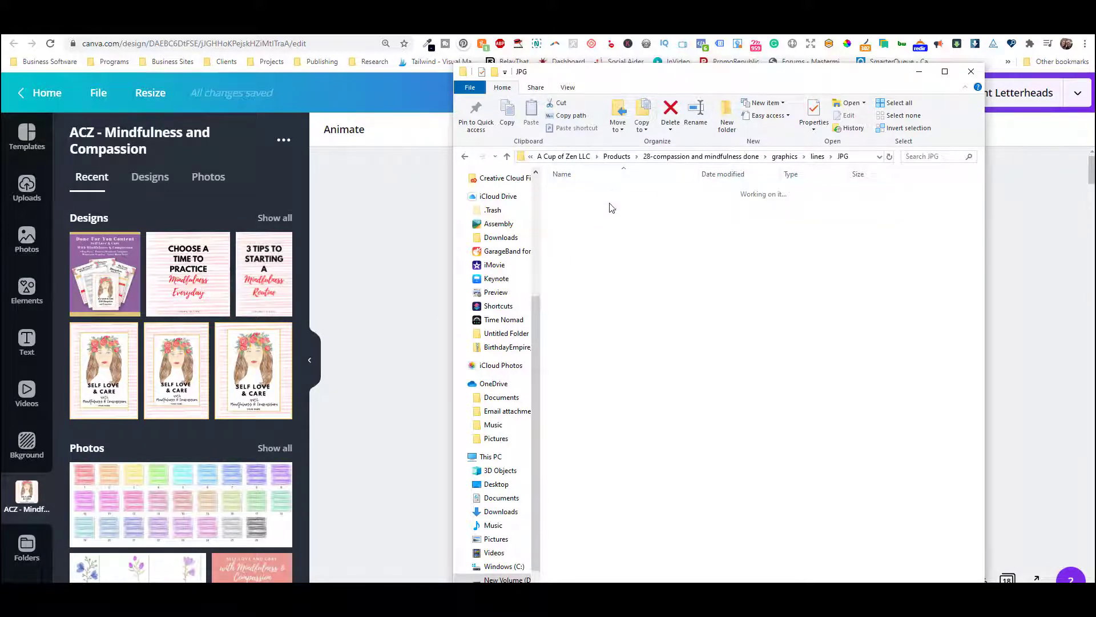
drag(701, 74, 654, 93)
Navigate to graphics > lady > lady > png and select the 1-blue image
click(500, 171)
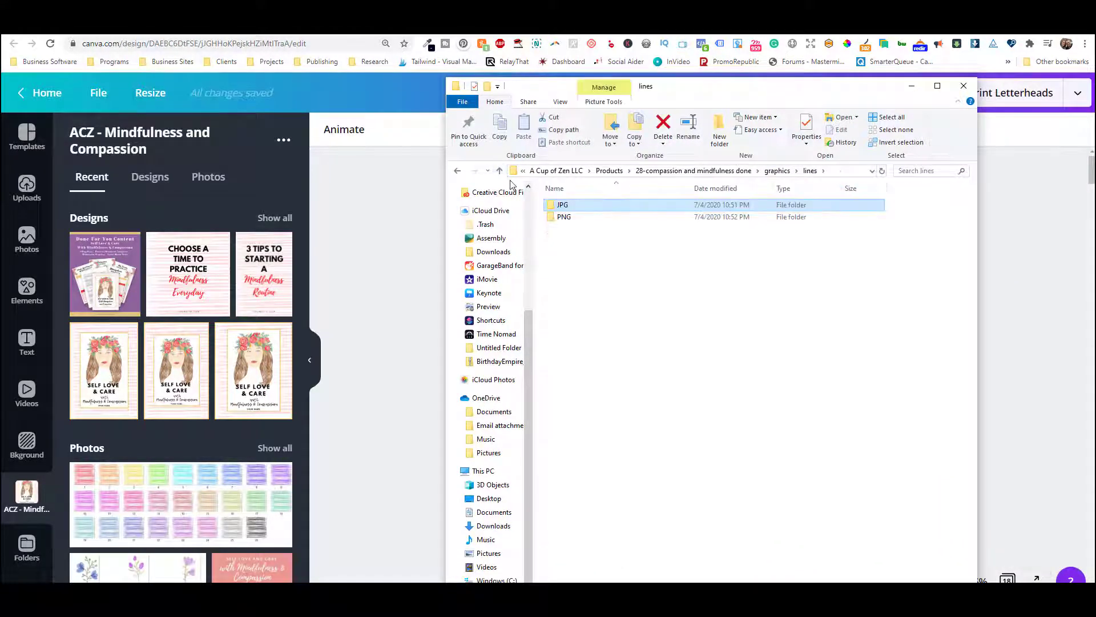
click(501, 171)
click(577, 217)
double_click(578, 220)
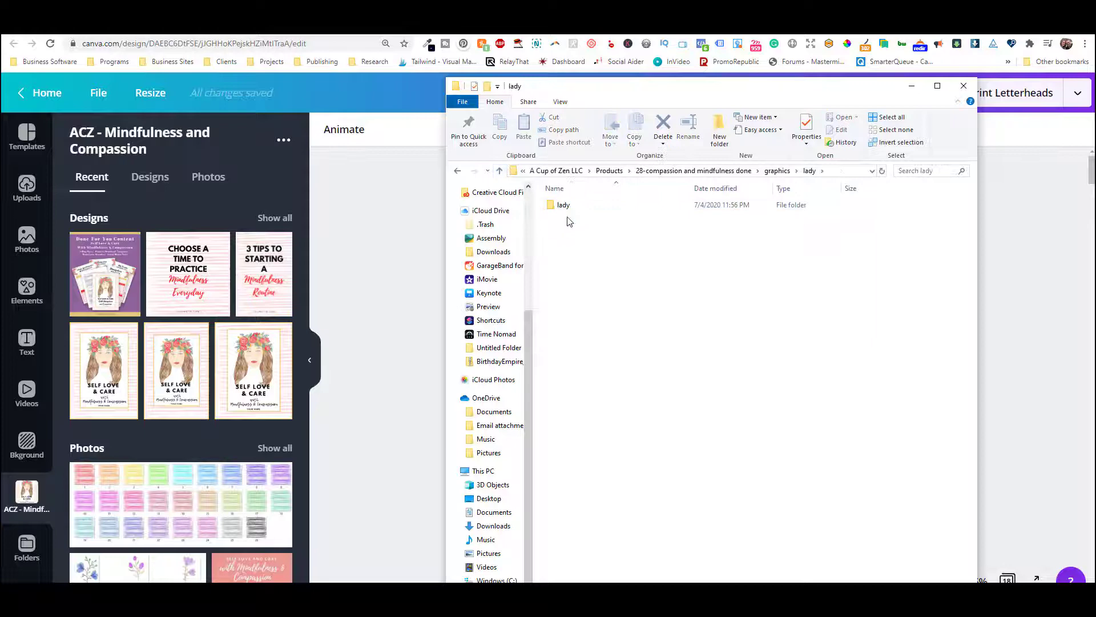
double_click(564, 207)
double_click(583, 217)
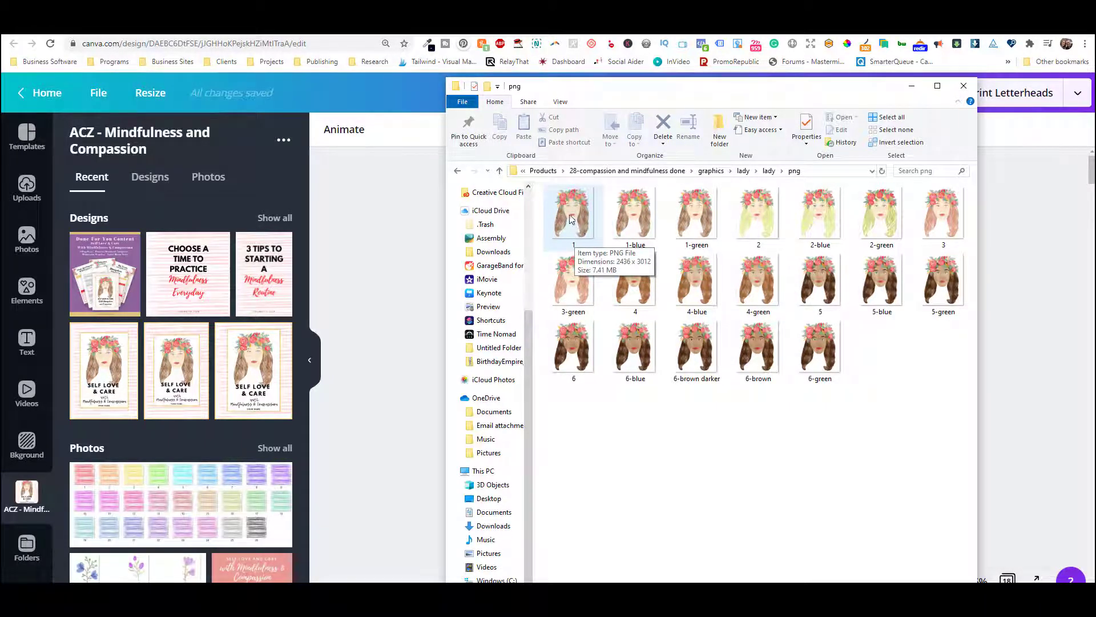
click(622, 218)
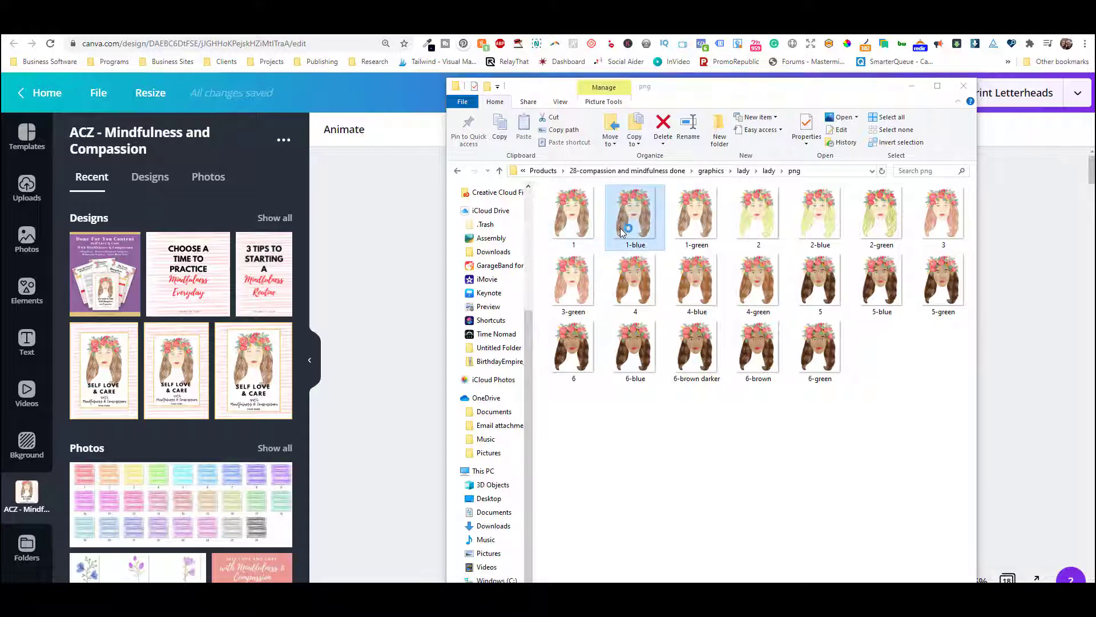
Preview 1-blue in Photos, then open the lady jpg folder and preview 1-green
double_click(621, 229)
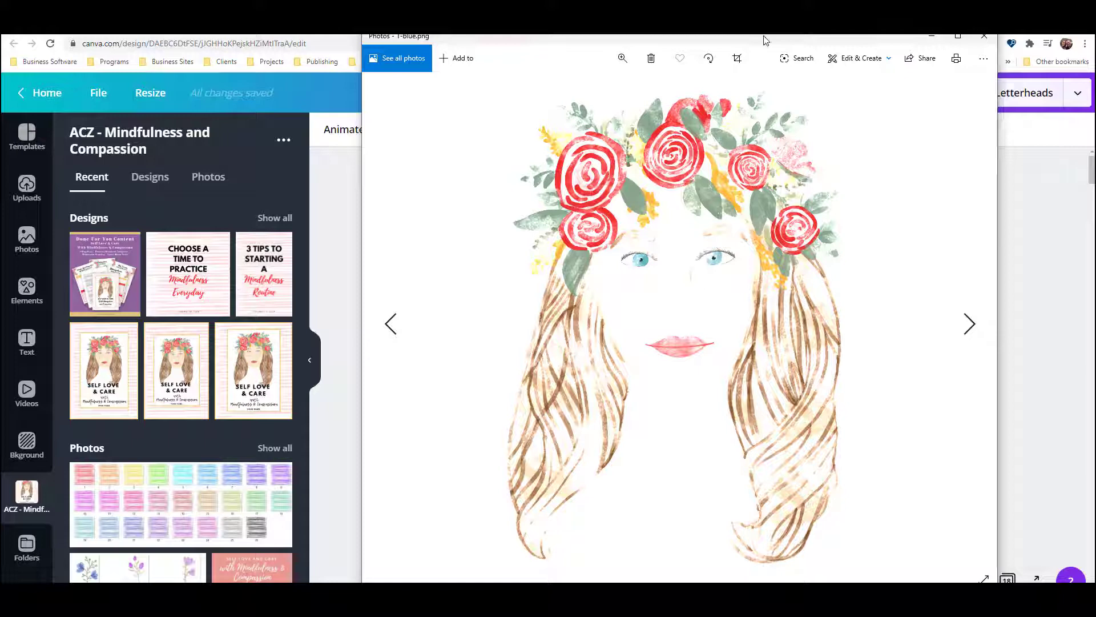
drag(765, 40, 797, 36)
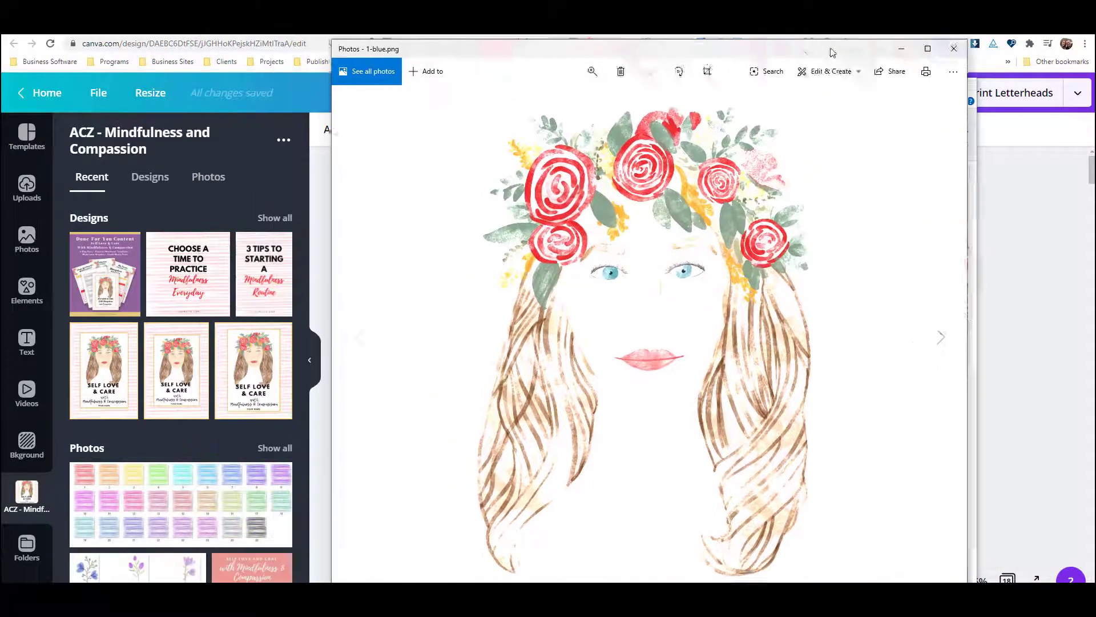
click(957, 35)
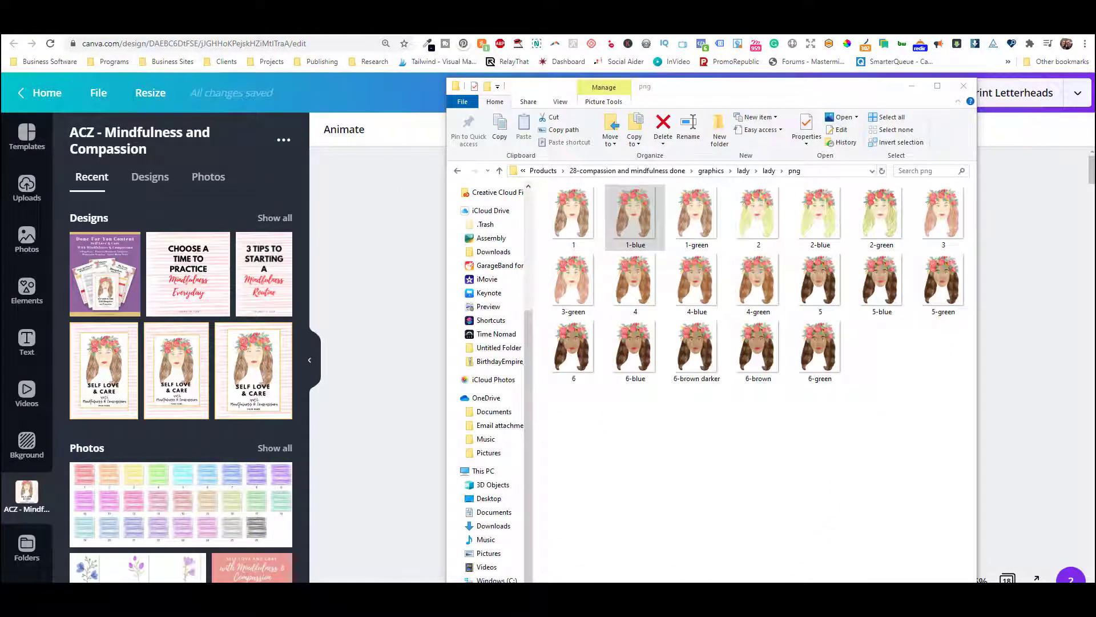
click(497, 171)
double_click(584, 207)
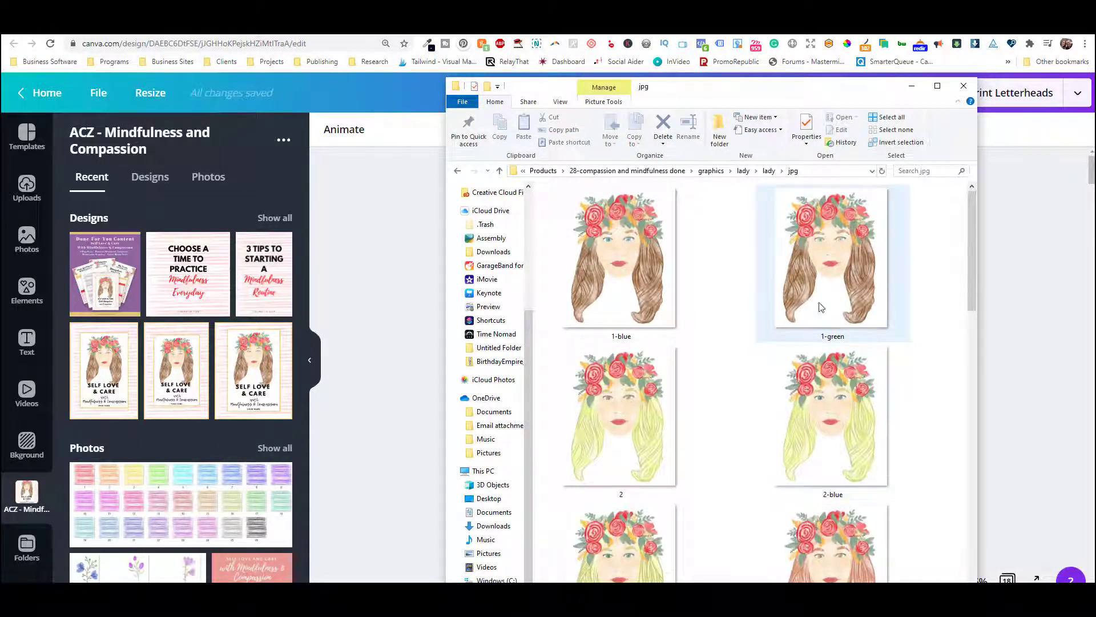
double_click(821, 306)
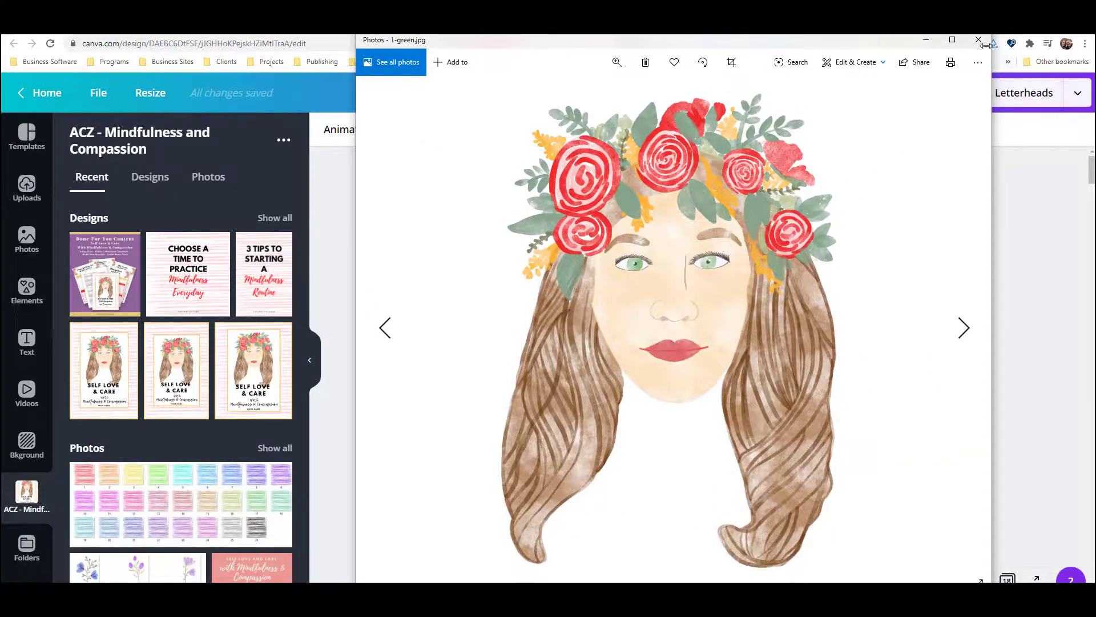
click(985, 44)
Open lady image 2 and step through each variant up to 6-green
double_click(655, 420)
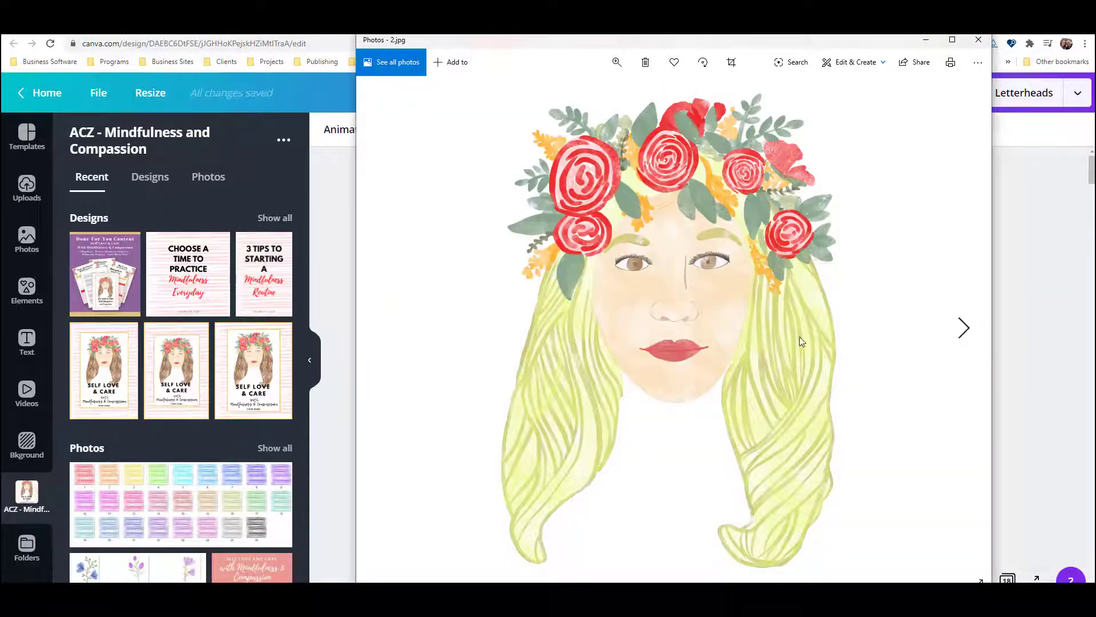
click(965, 329)
click(965, 329)
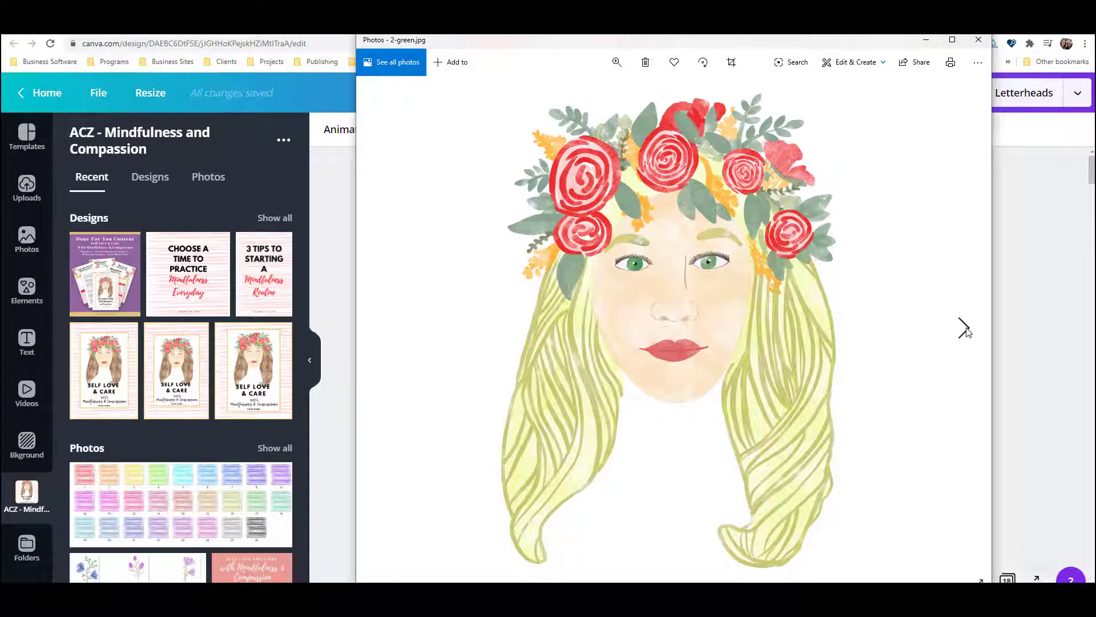
click(965, 328)
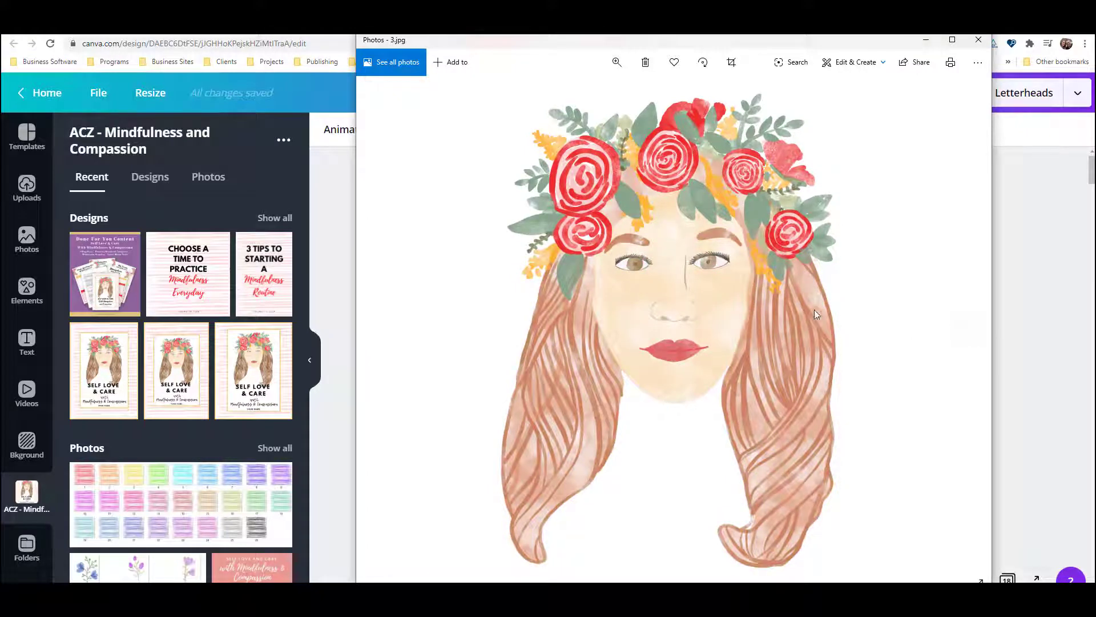
click(965, 331)
click(965, 330)
click(965, 330)
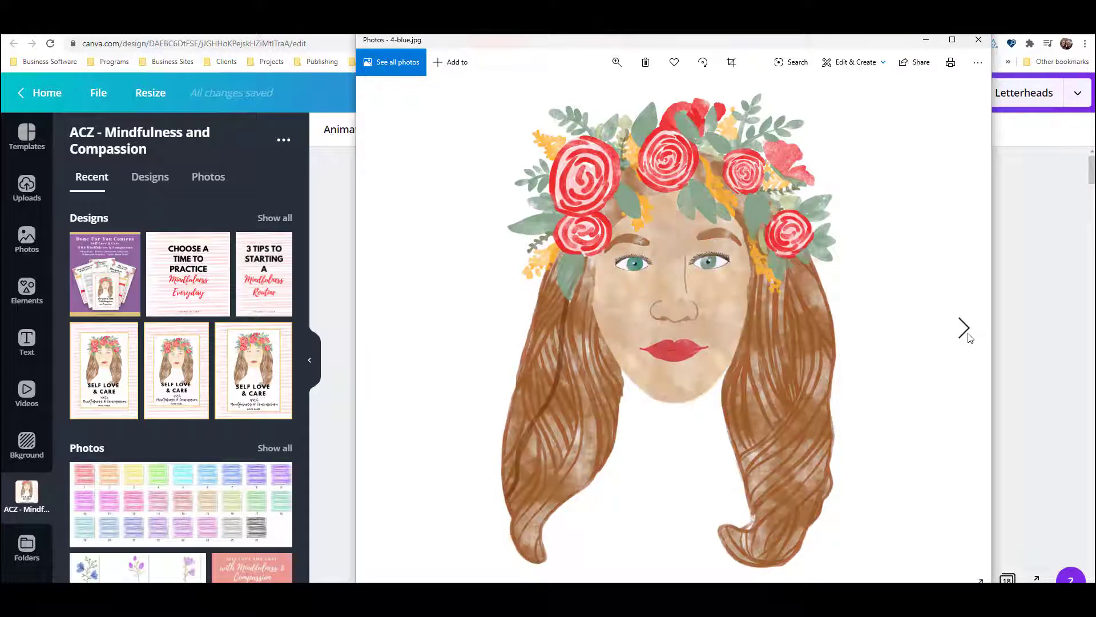
click(965, 330)
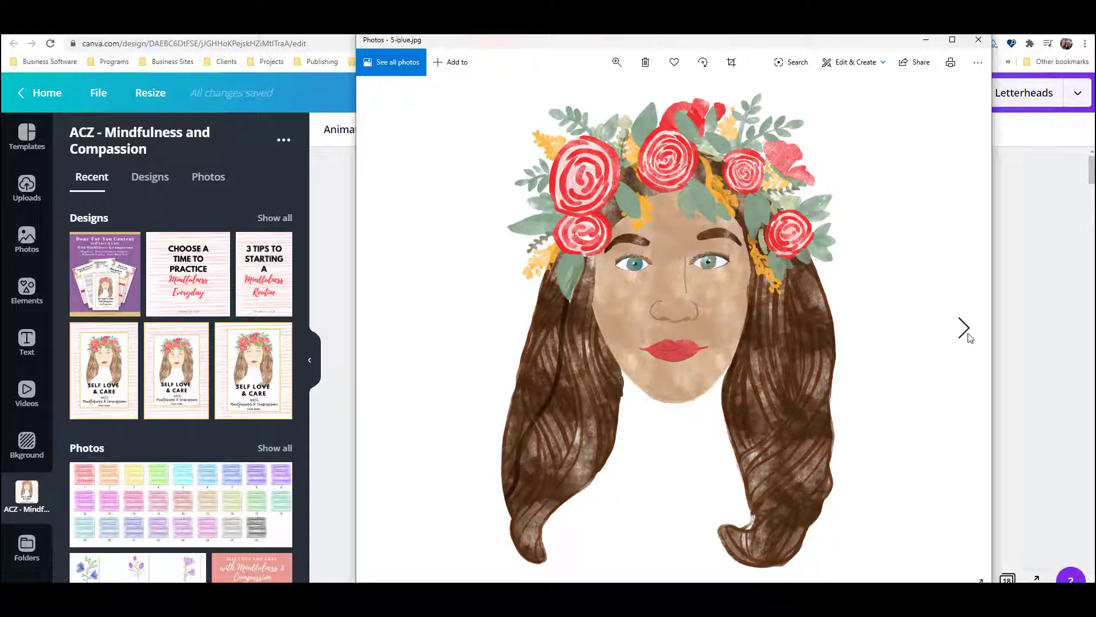
click(965, 329)
click(965, 329)
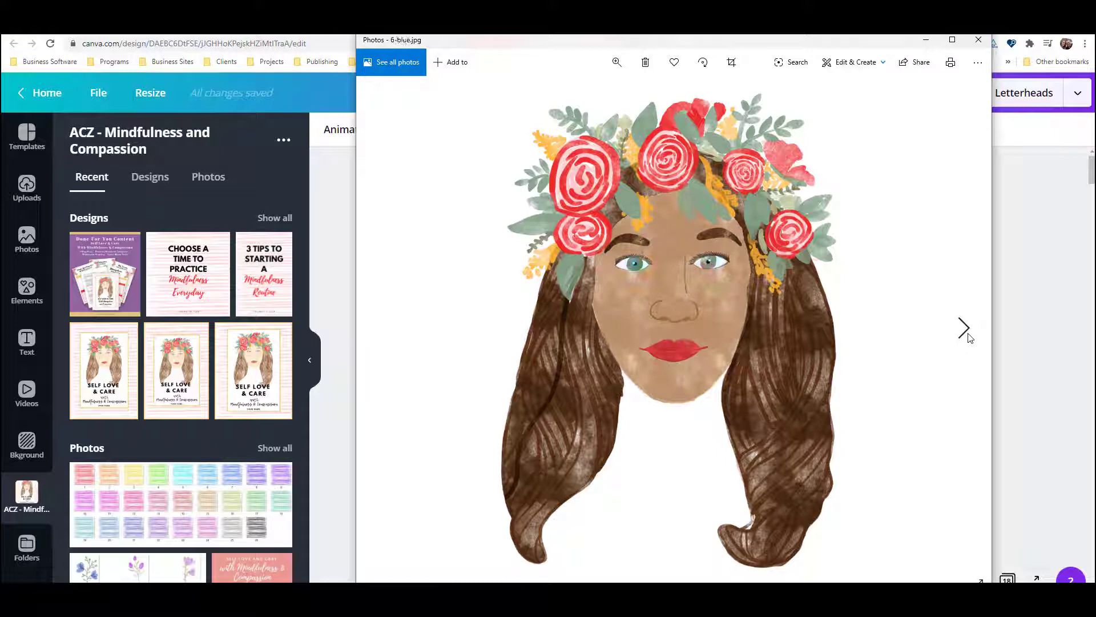
click(965, 329)
click(965, 329)
click(965, 330)
Zoom in on 6-green's face, then close the Photos viewer
scroll(969, 338, up, 3)
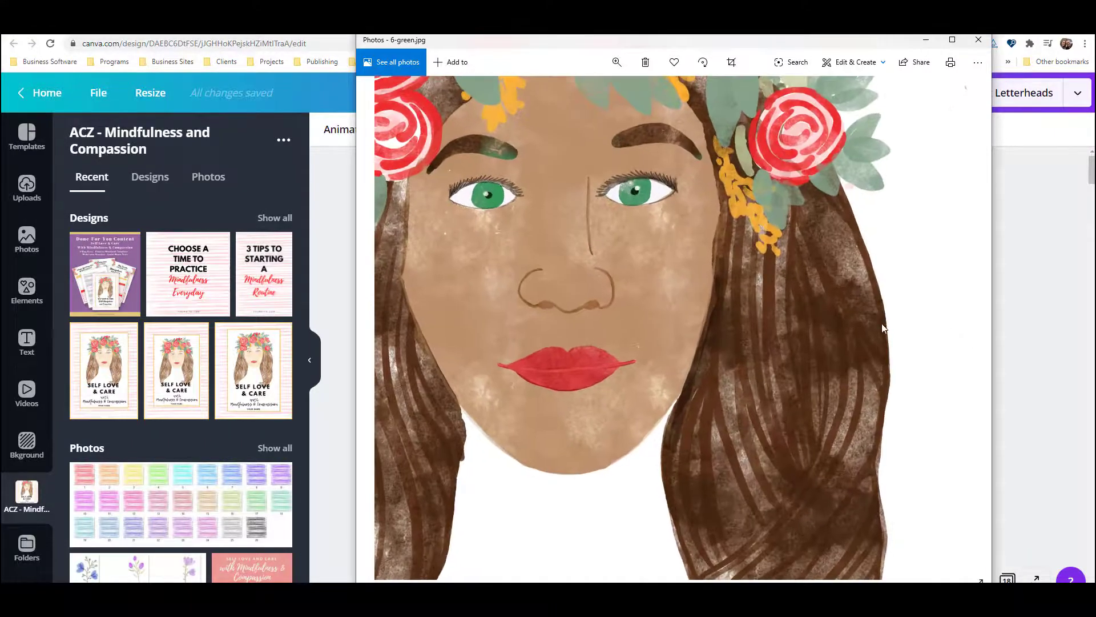
drag(713, 279, 799, 369)
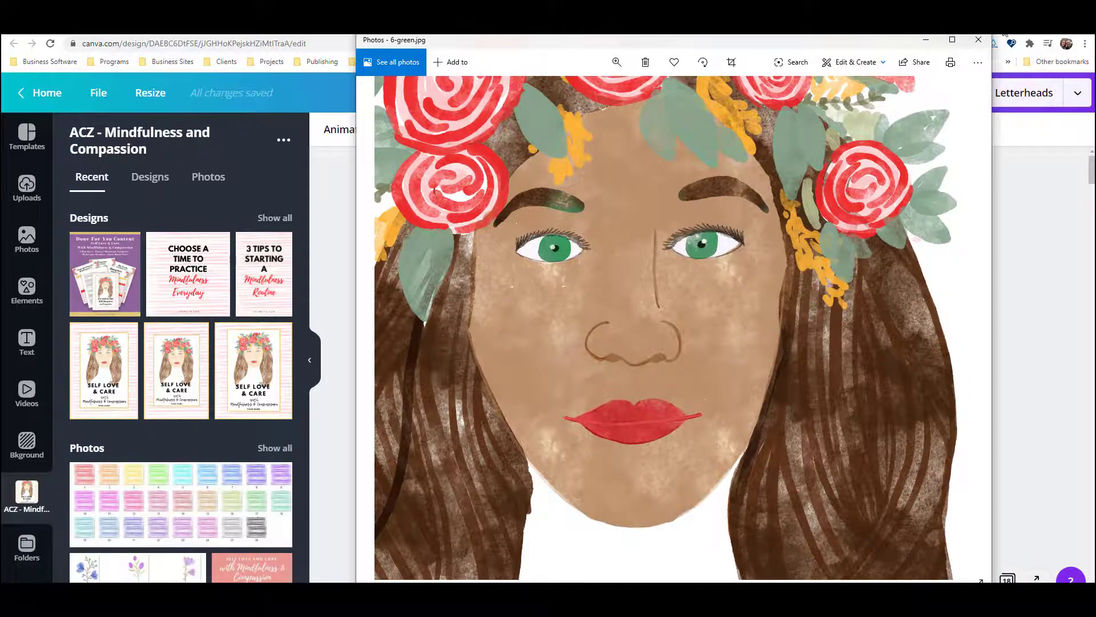
click(978, 41)
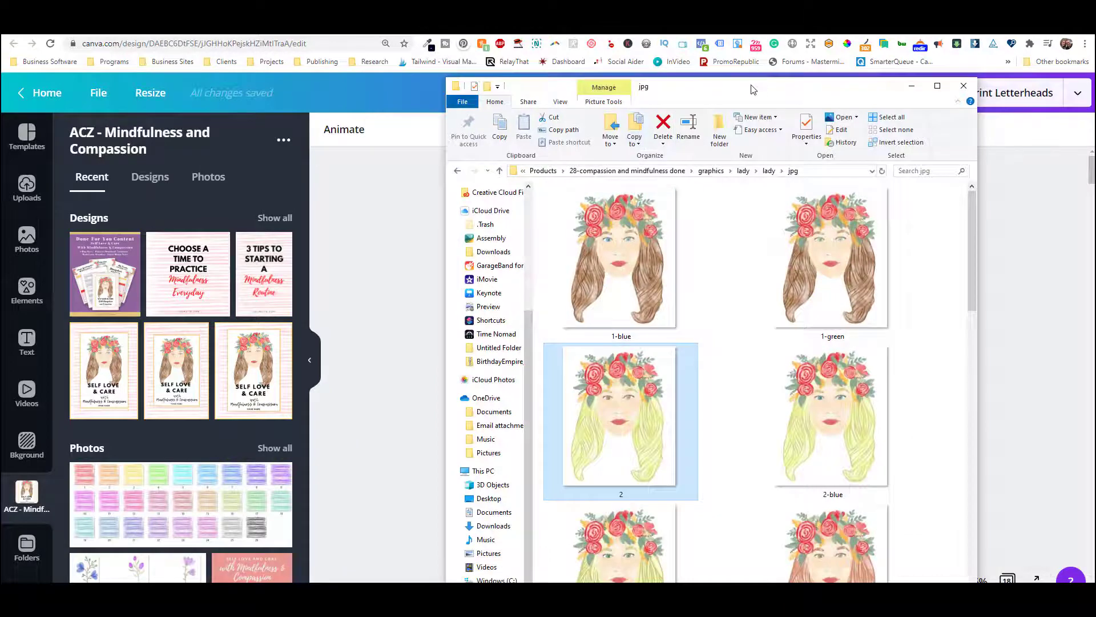
Upload 6-green.jpg into Canva's photos from File Explorer and select the cover portrait
drag(754, 90, 1095, 100)
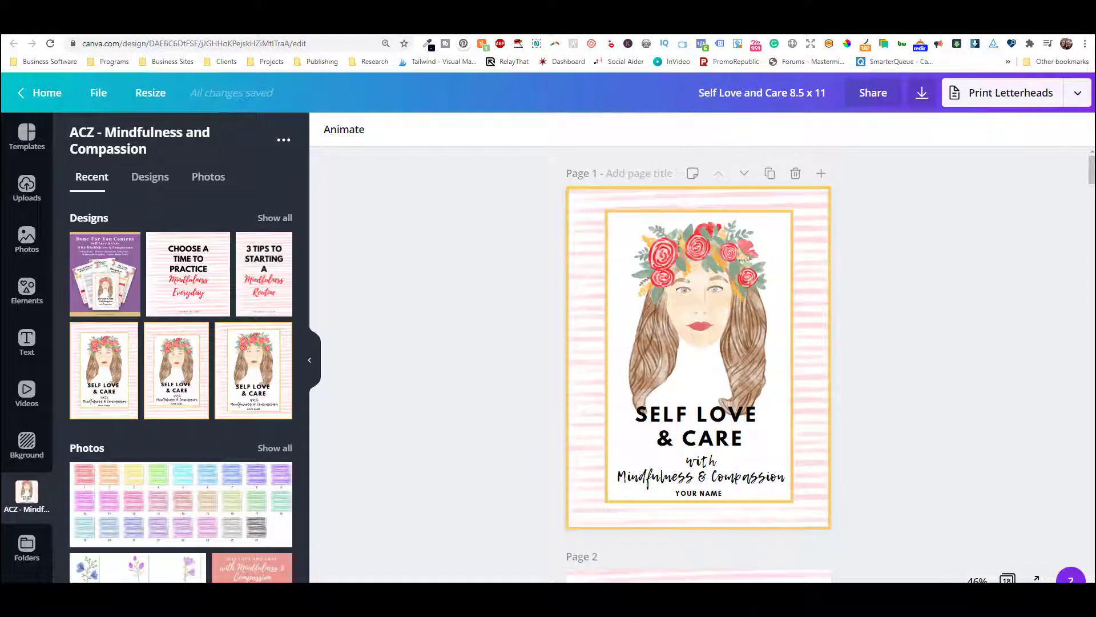
drag(1091, 422, 399, 371)
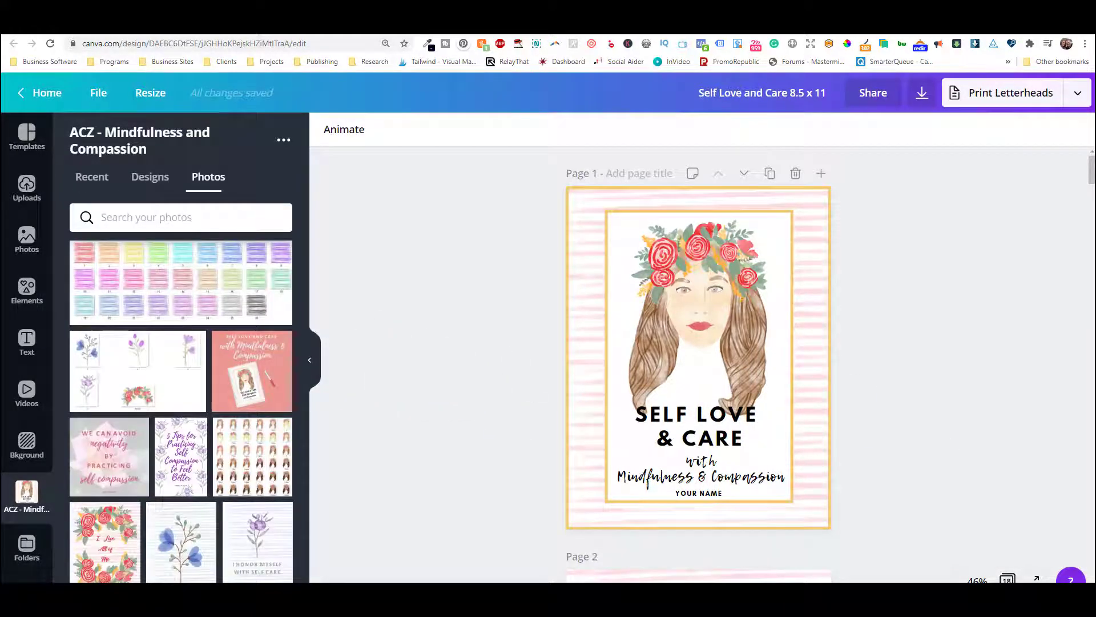
key(alt+Tab)
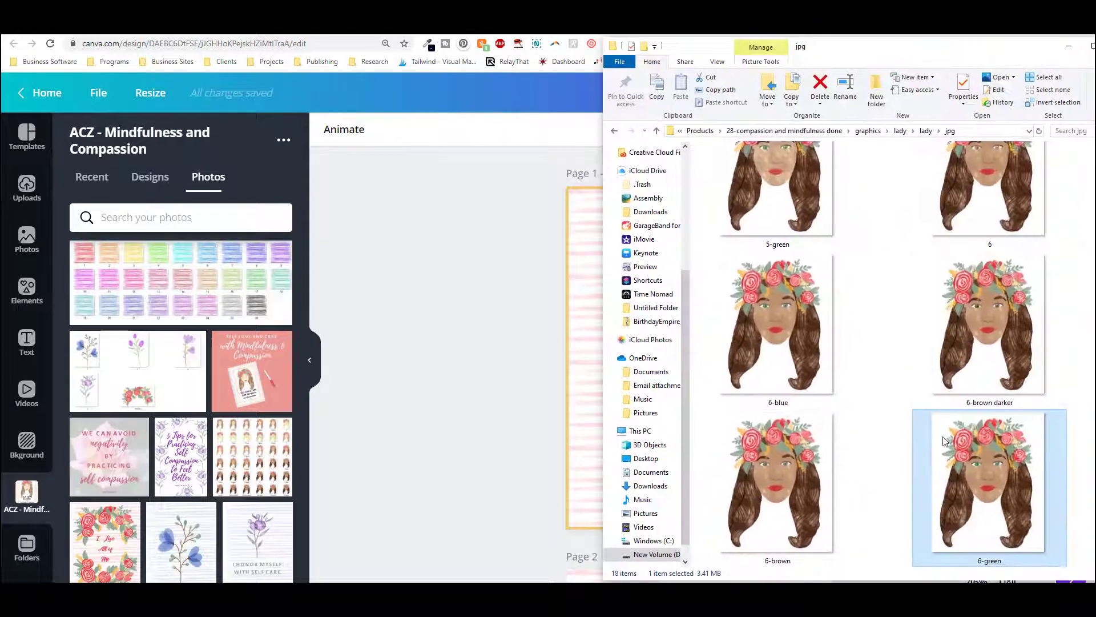
drag(983, 473, 234, 413)
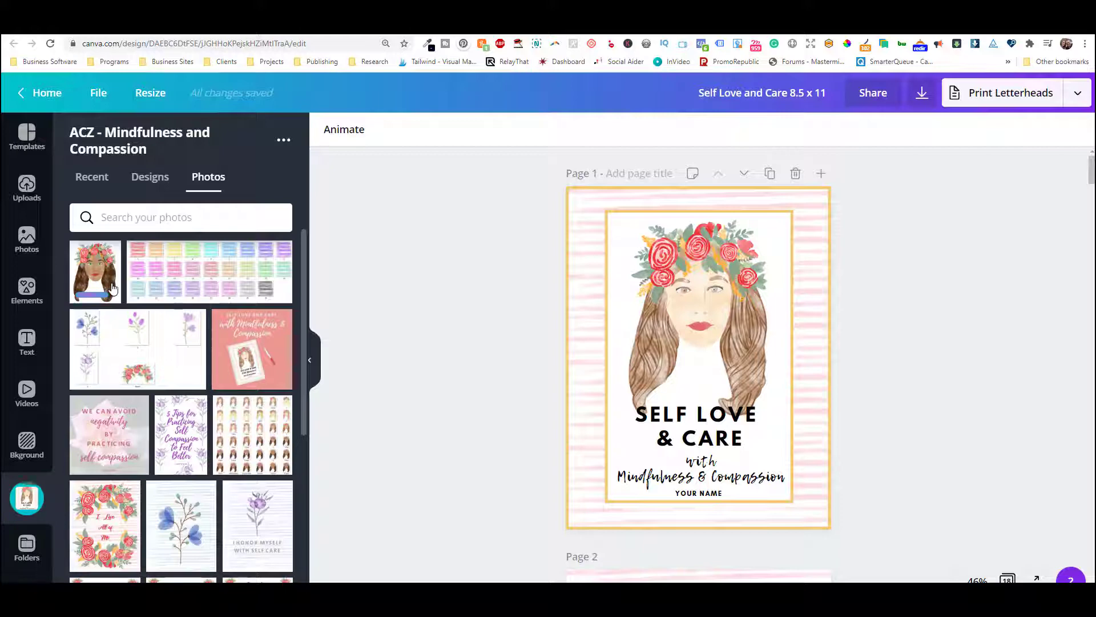
click(112, 289)
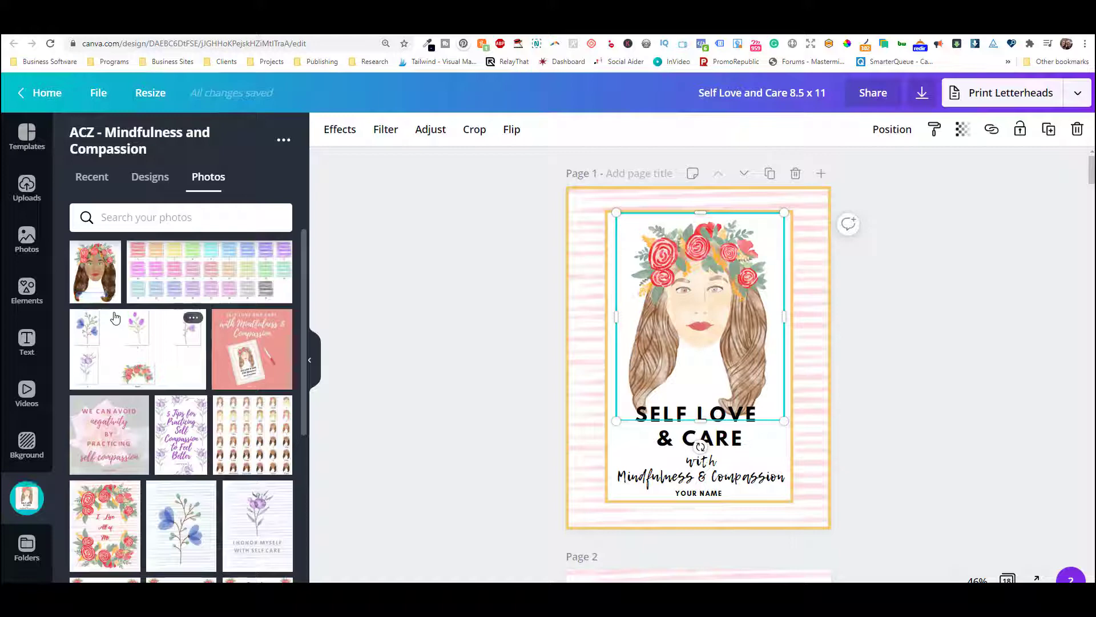
Place the flower-crown portrait in page 1's frame, resized and moved above the title
drag(99, 276, 634, 316)
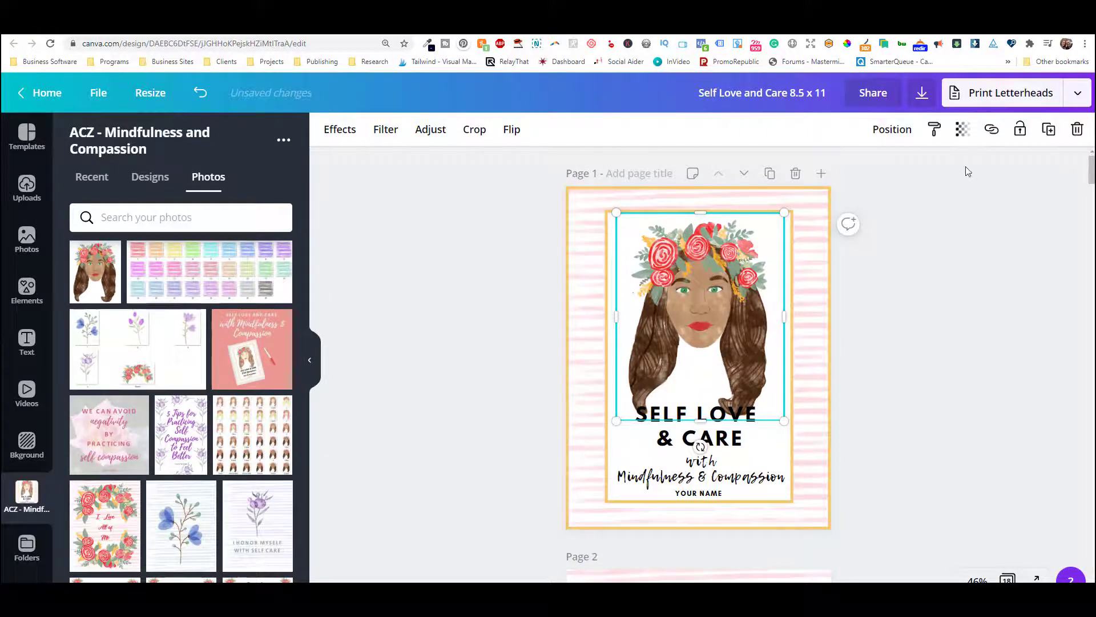
click(1073, 131)
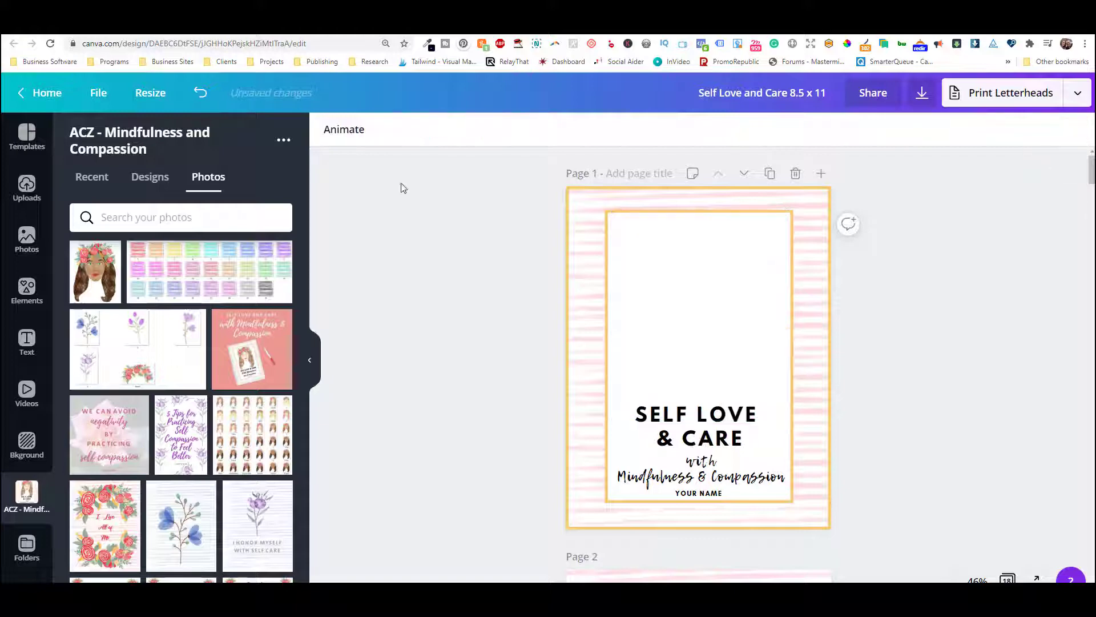
click(85, 274)
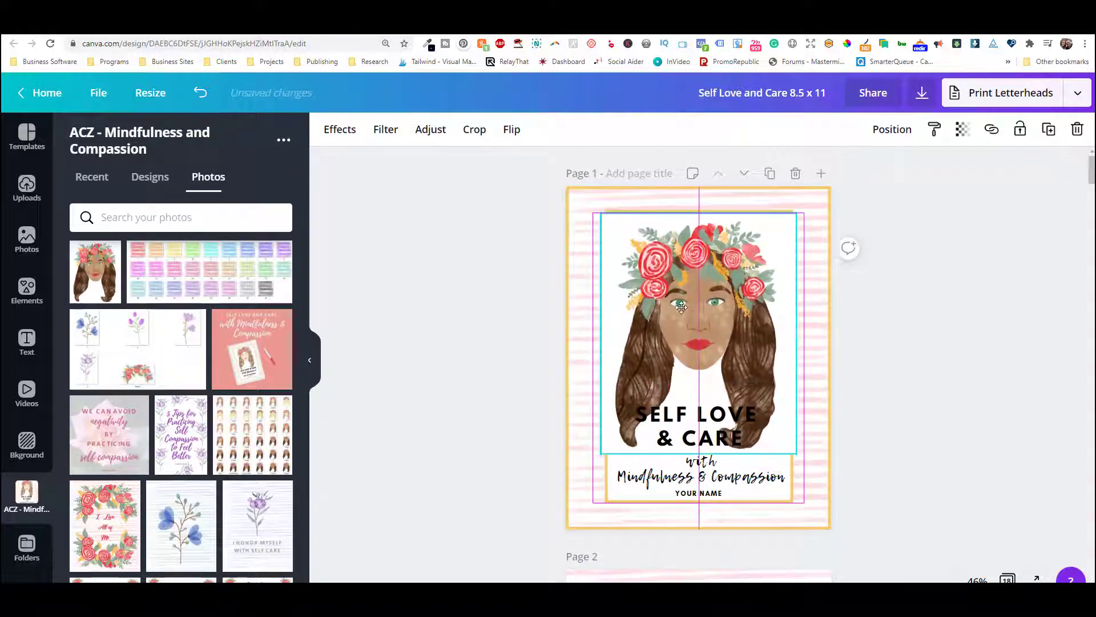
drag(680, 333, 614, 258)
drag(600, 214, 612, 227)
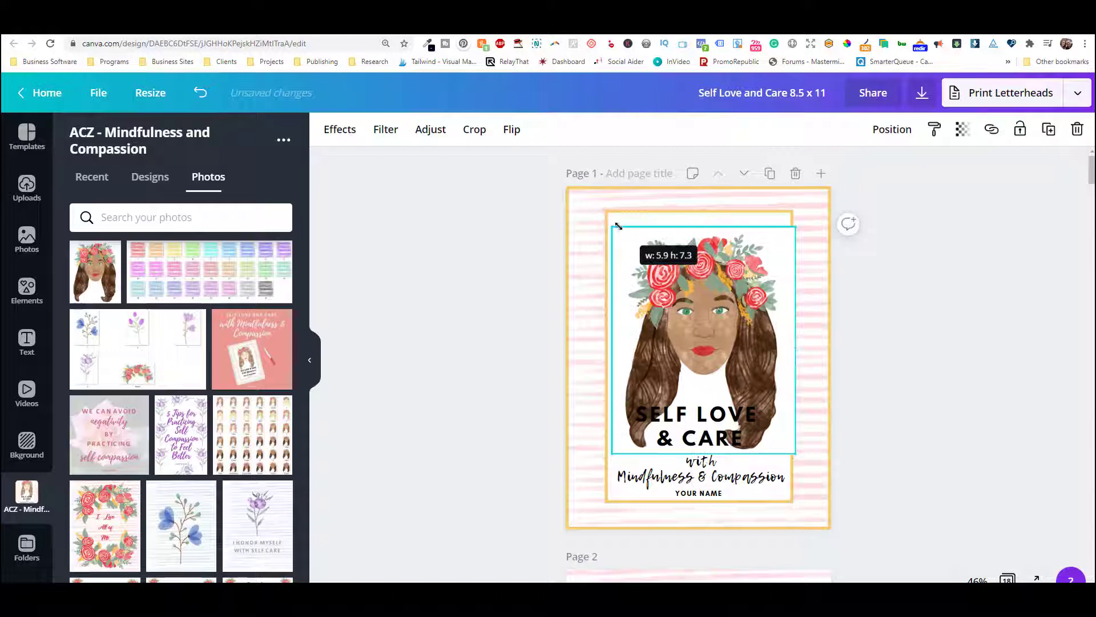
drag(796, 226, 783, 243)
drag(720, 311, 720, 271)
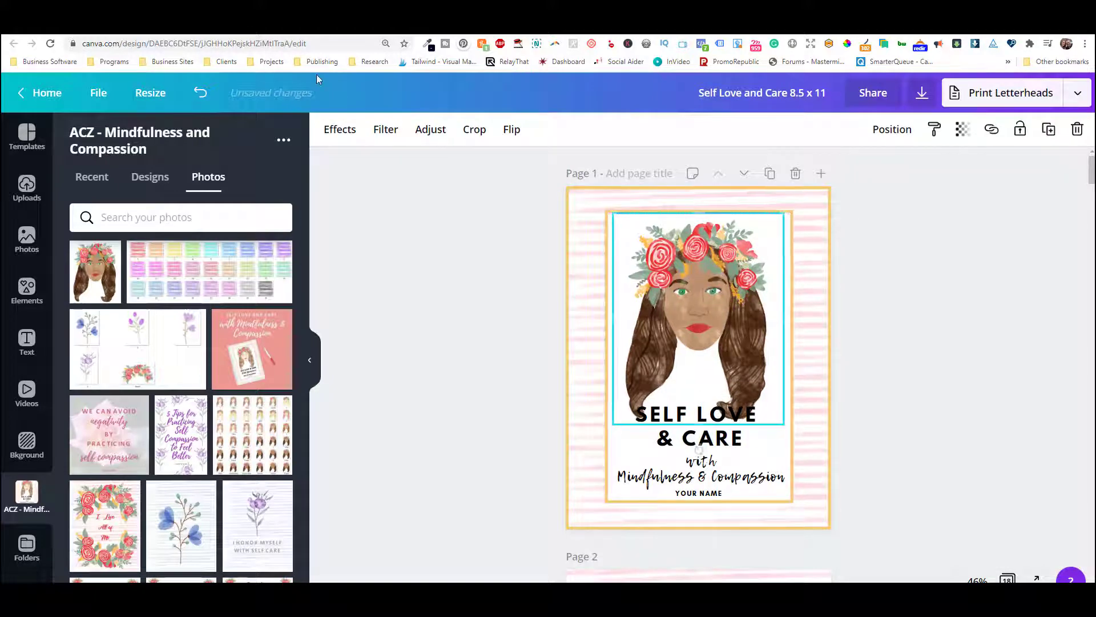
Undo the portrait adjustments back past its placement, then redo once
click(200, 94)
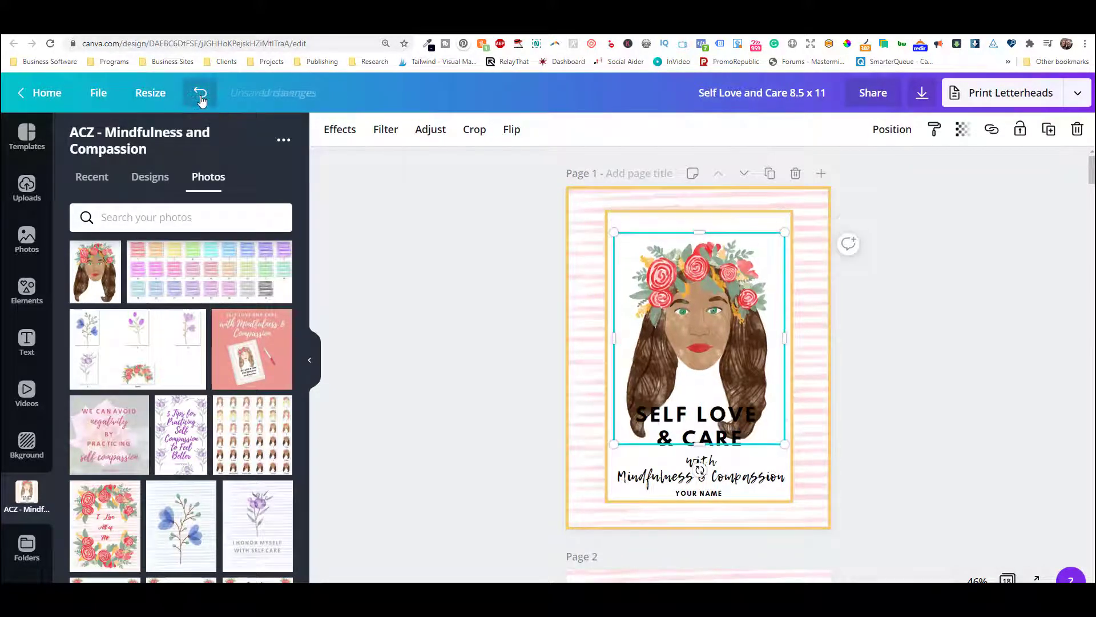
click(202, 95)
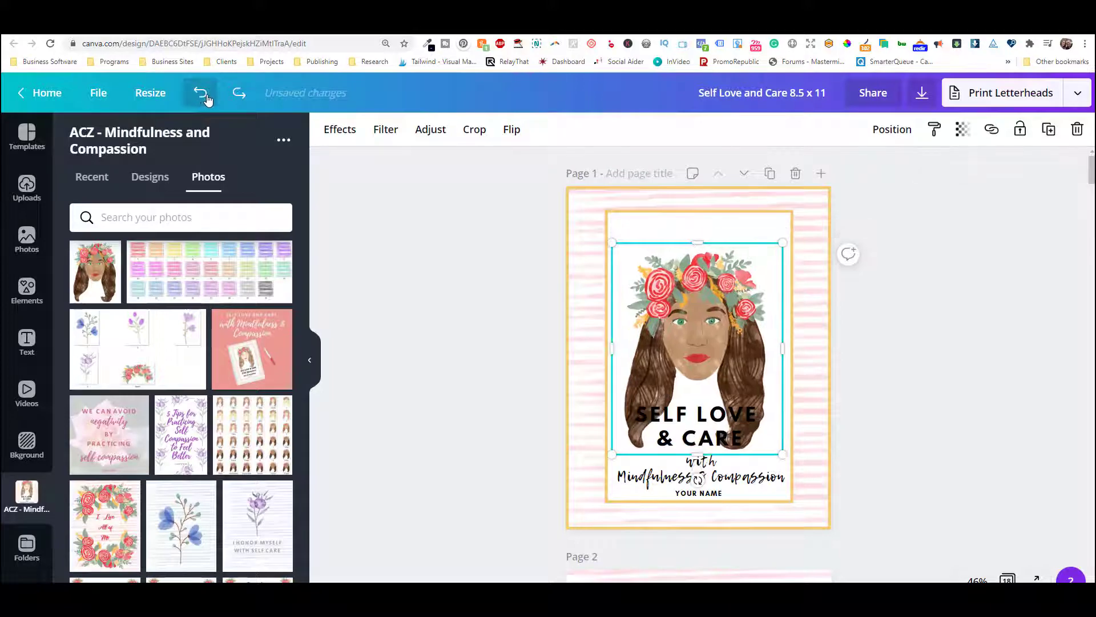
click(201, 95)
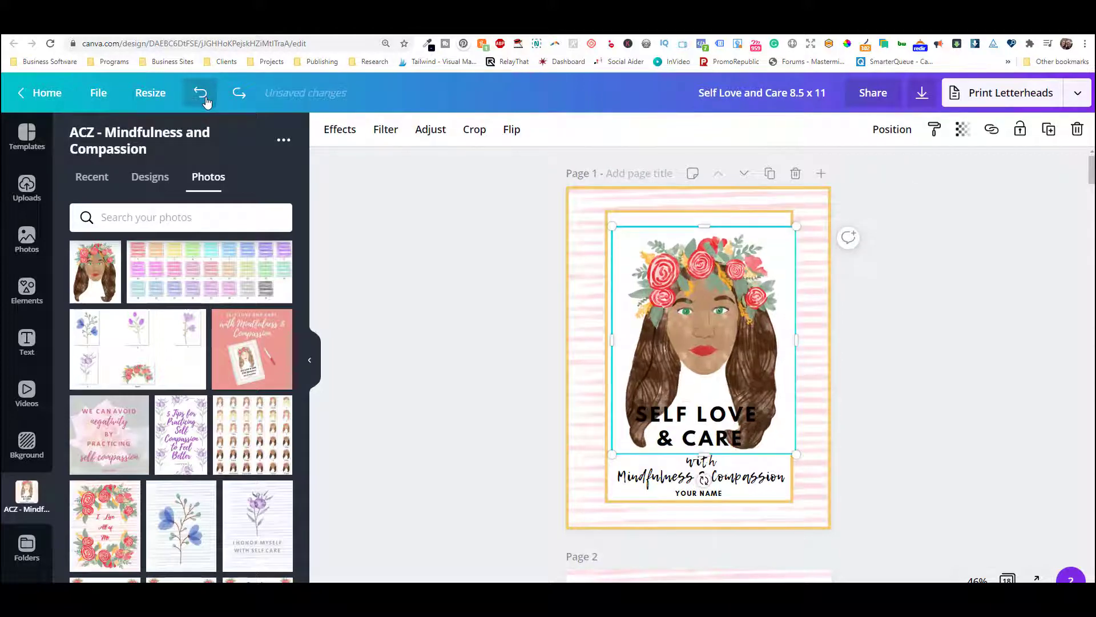
click(201, 94)
click(201, 94)
click(201, 95)
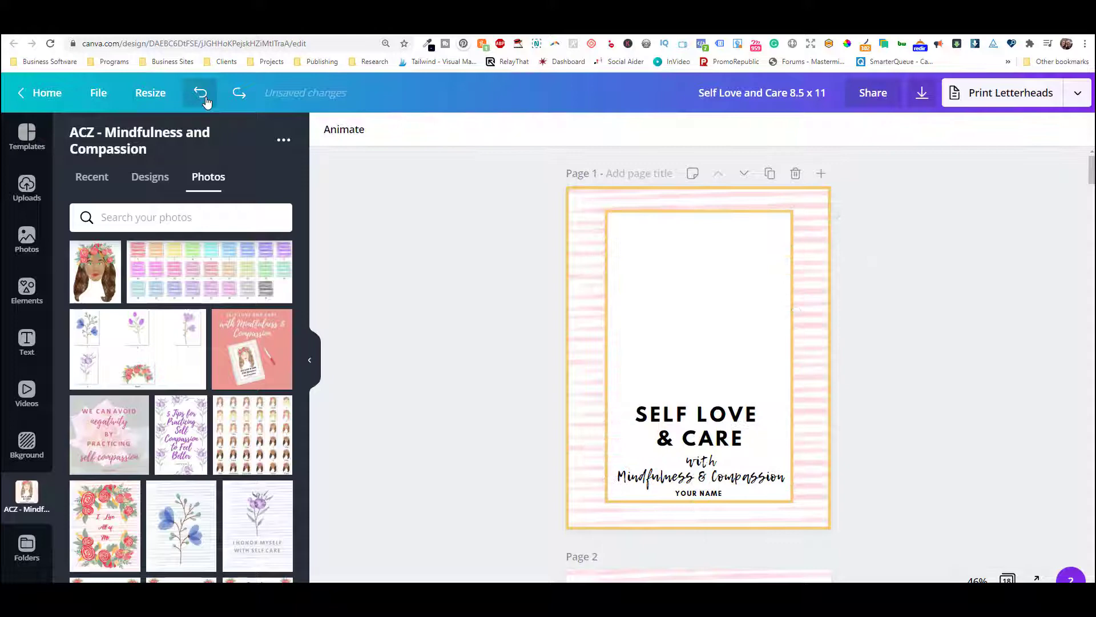
click(207, 102)
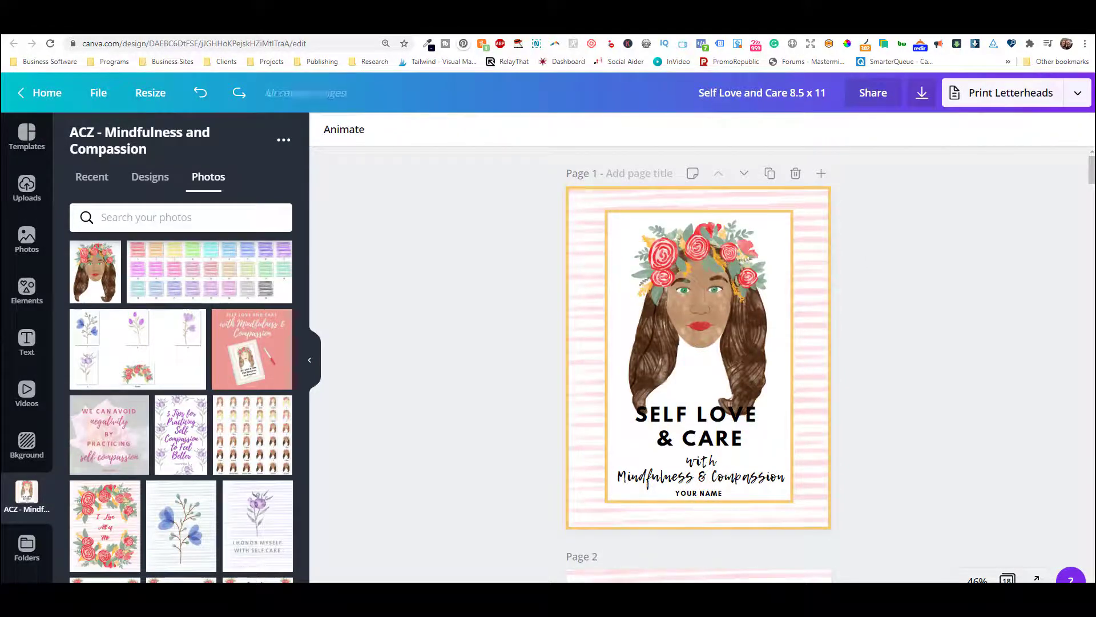
Upload the blonde flower-crown portrait from File Explorer and drop it onto the cover
key(alt+Tab)
scroll(835, 307, up, 5)
drag(988, 223, 350, 432)
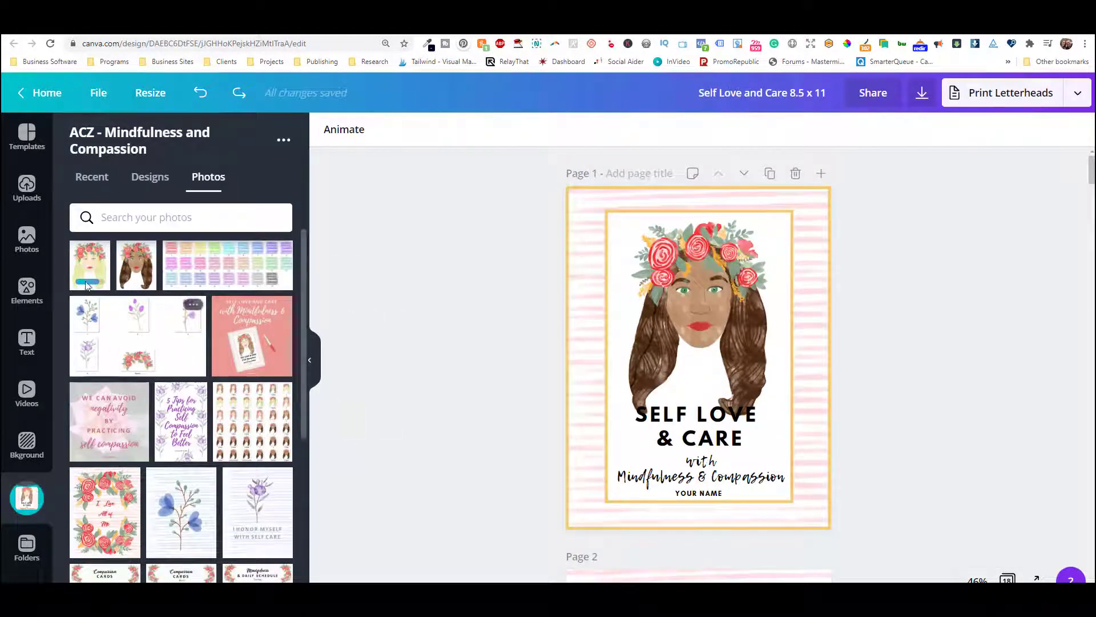
drag(86, 273, 629, 299)
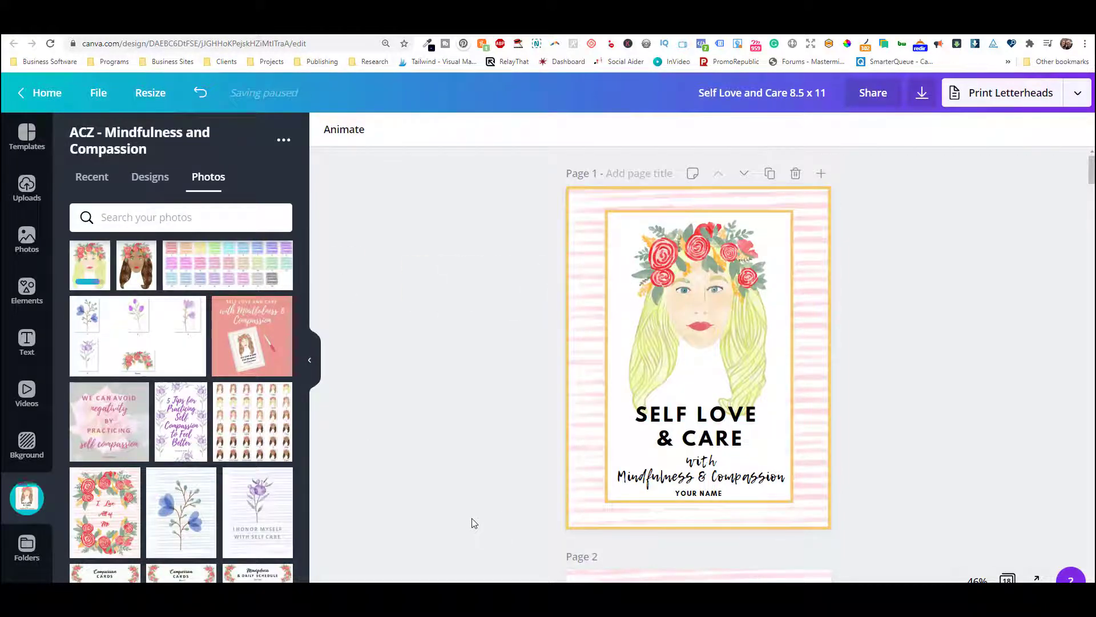
Revert to the brown-haired portrait and shift the yellow-edged full-page element to the right
click(199, 92)
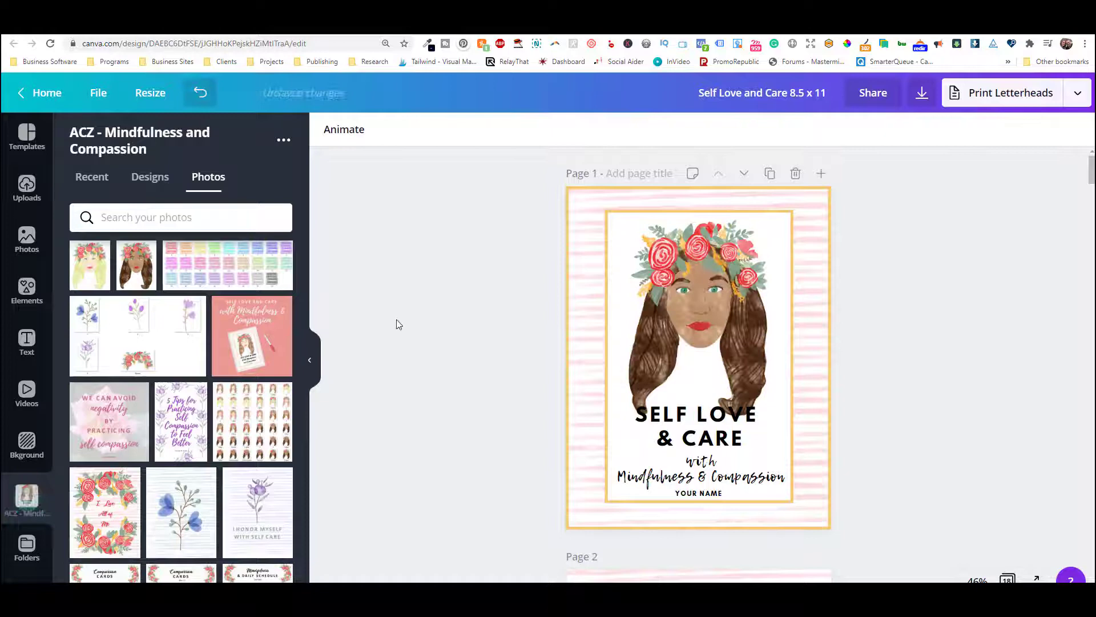
click(781, 203)
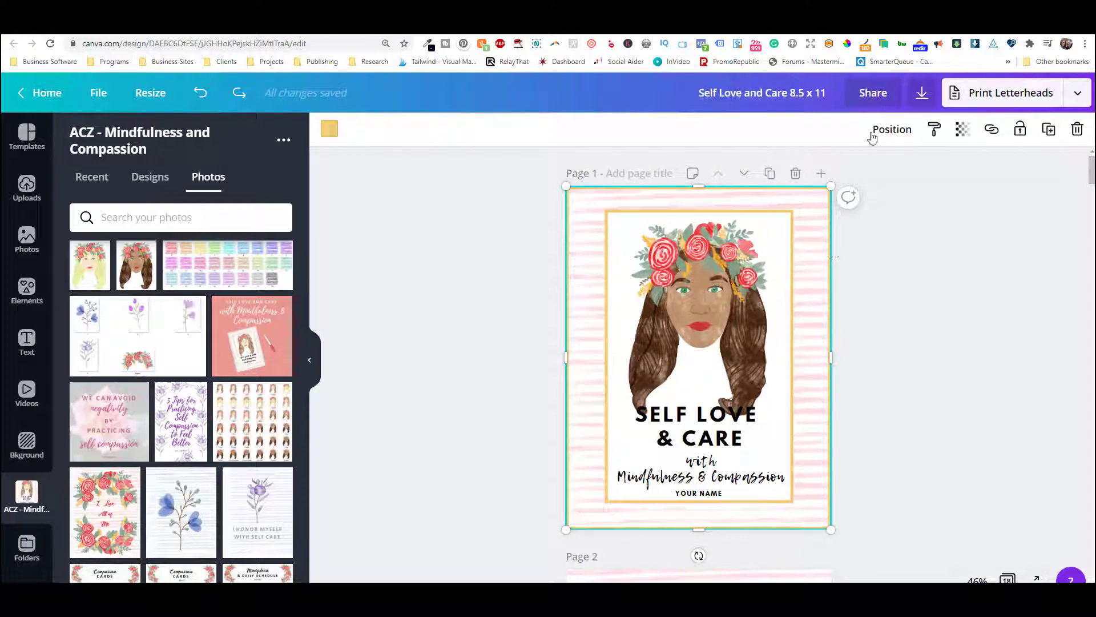
click(890, 129)
click(1015, 300)
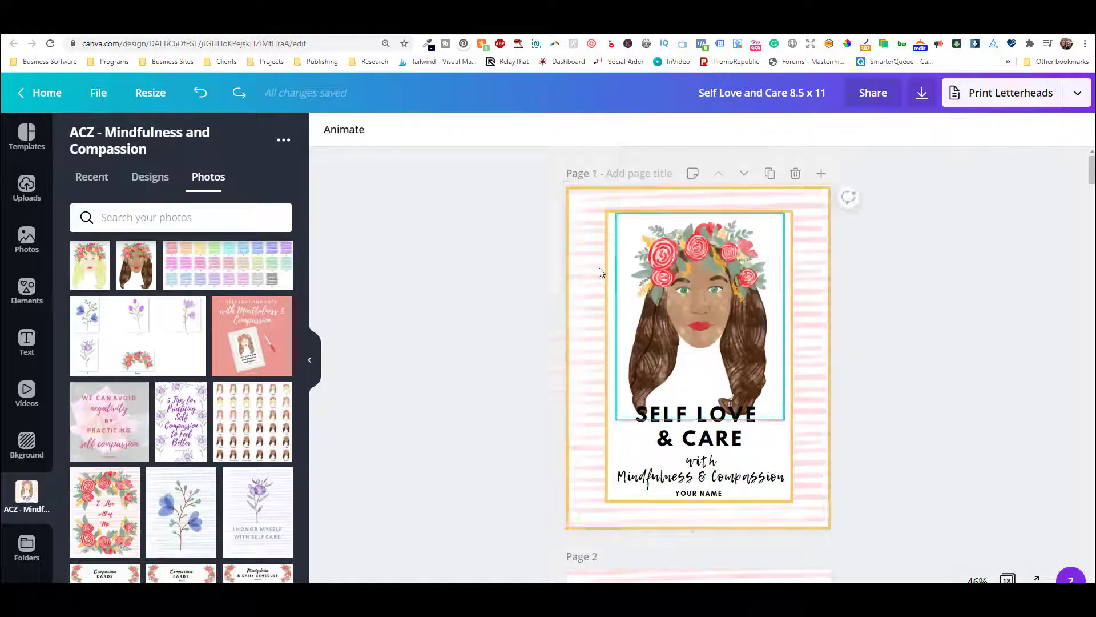
click(587, 194)
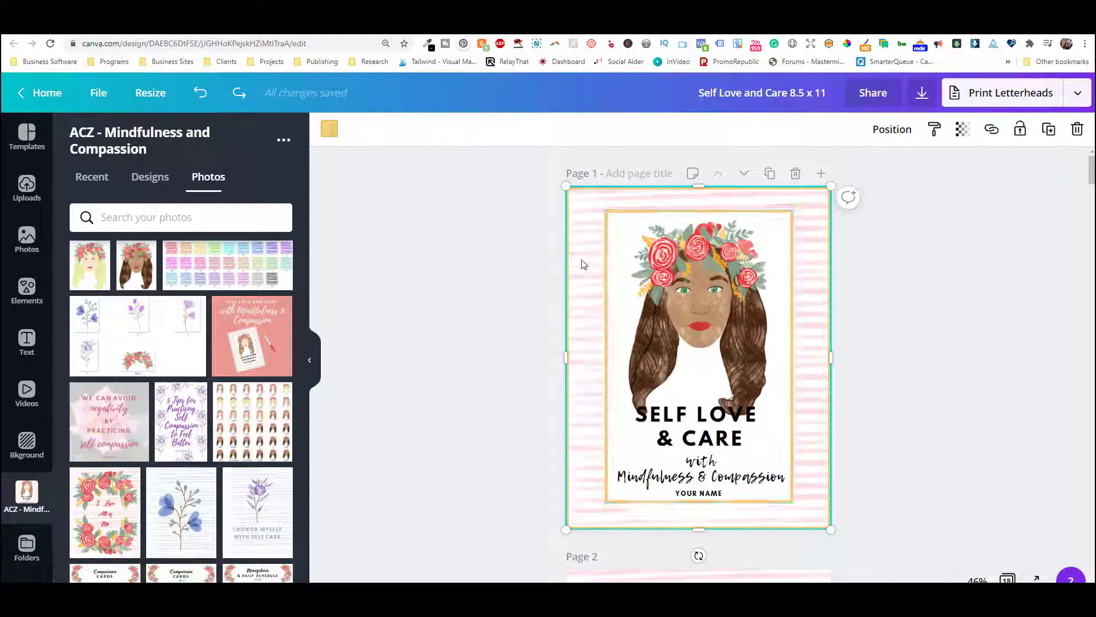
drag(581, 228, 760, 222)
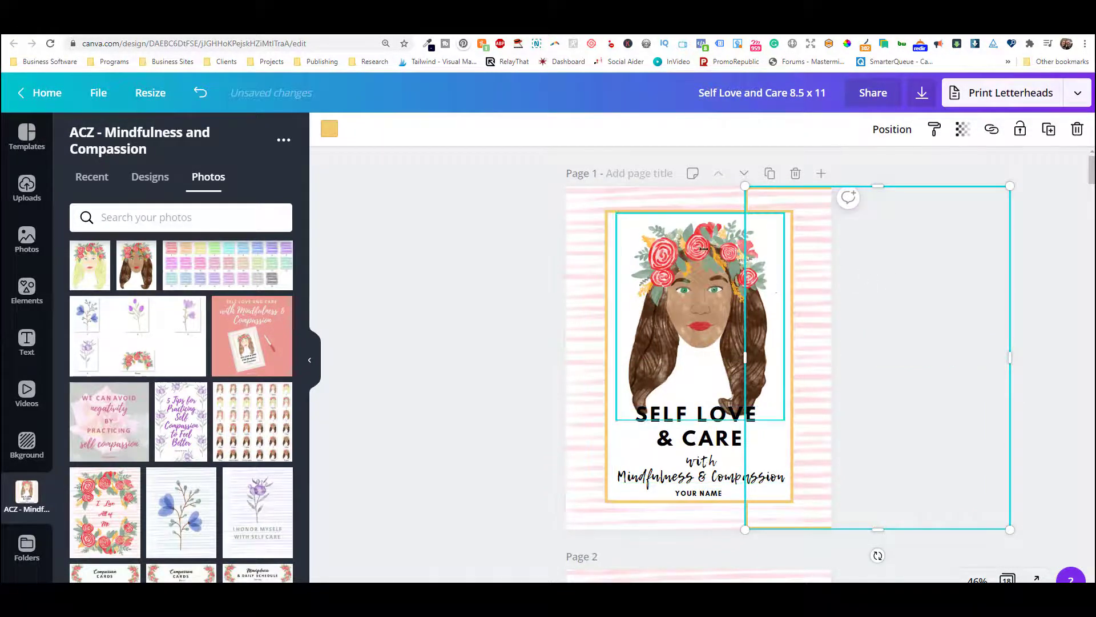
click(587, 201)
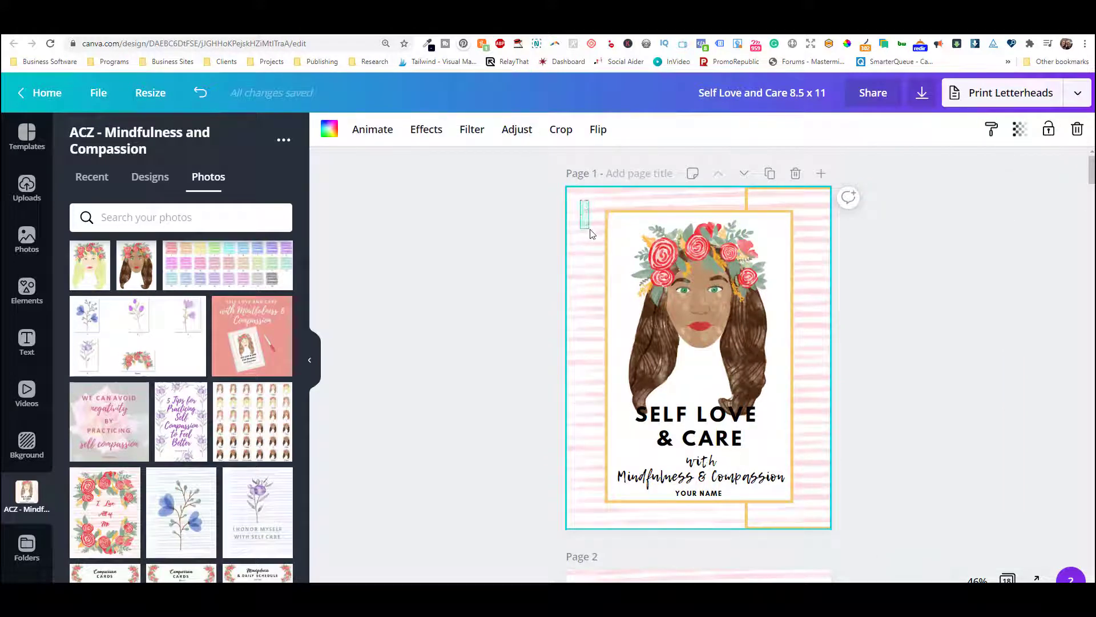
Delete the stray top-left element and open graphics > lines > JPG in File Explorer
key(Delete)
click(578, 202)
key(alt+Tab)
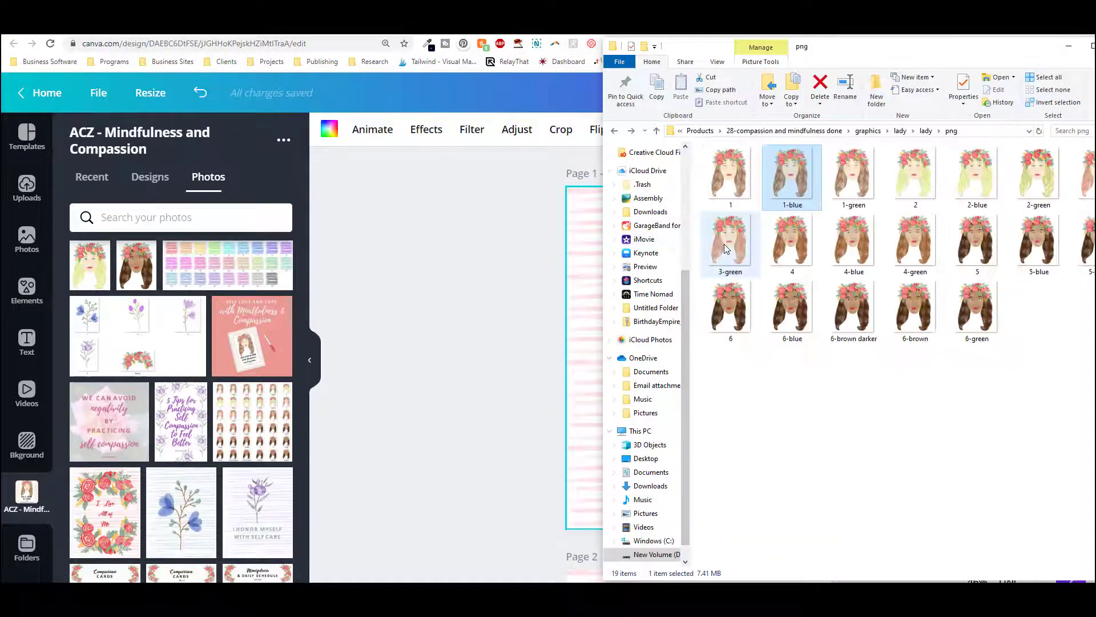
key(alt+Up)
key(alt+Up)
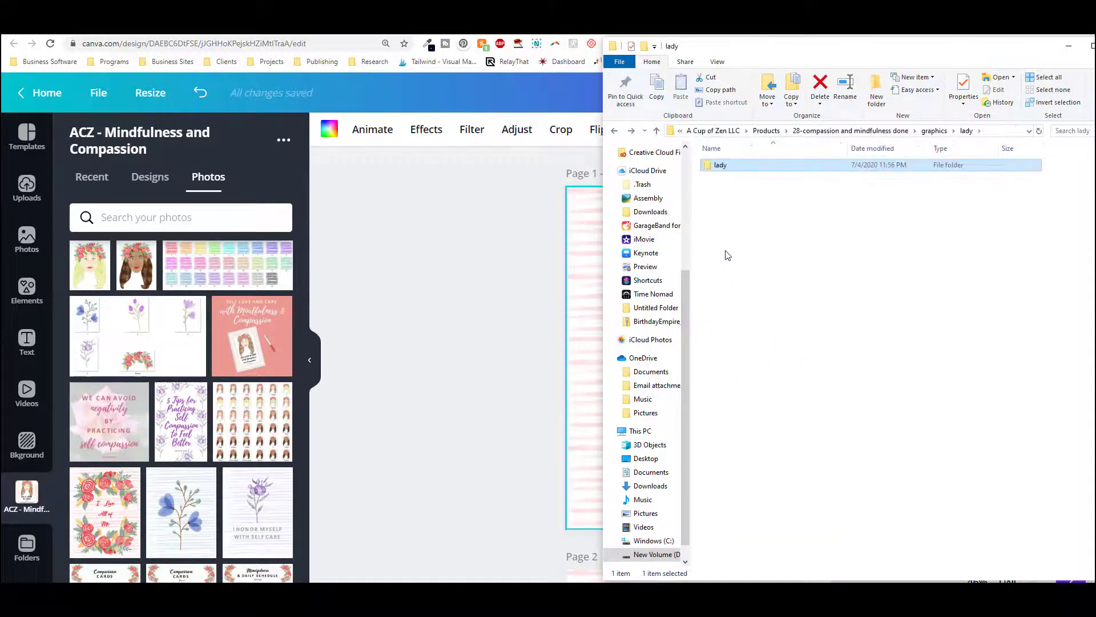
key(alt+Up)
double_click(749, 189)
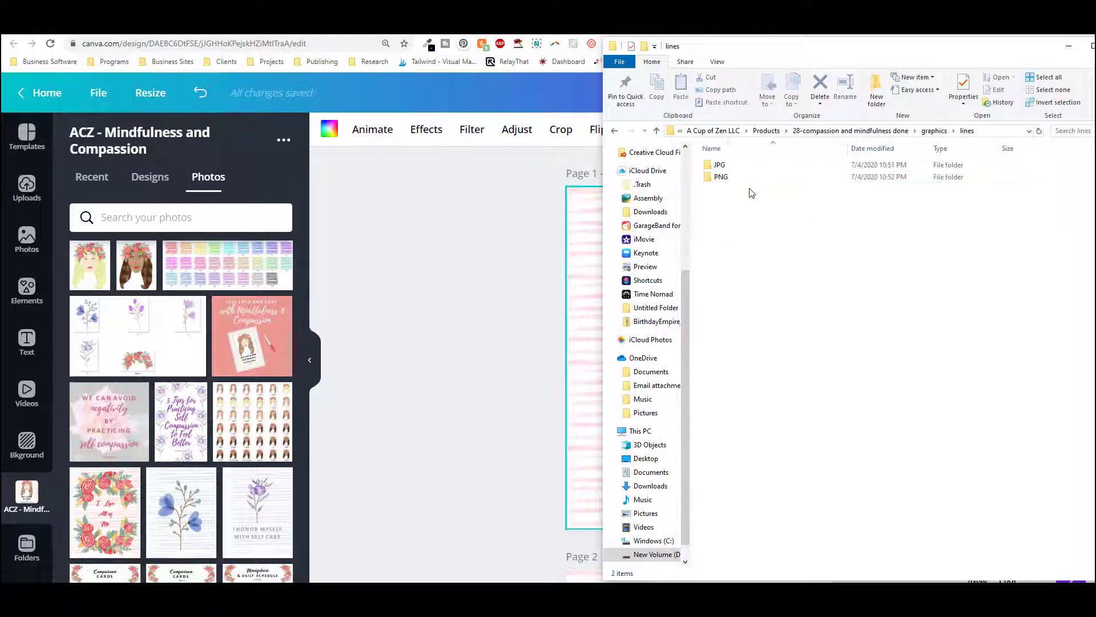
double_click(760, 167)
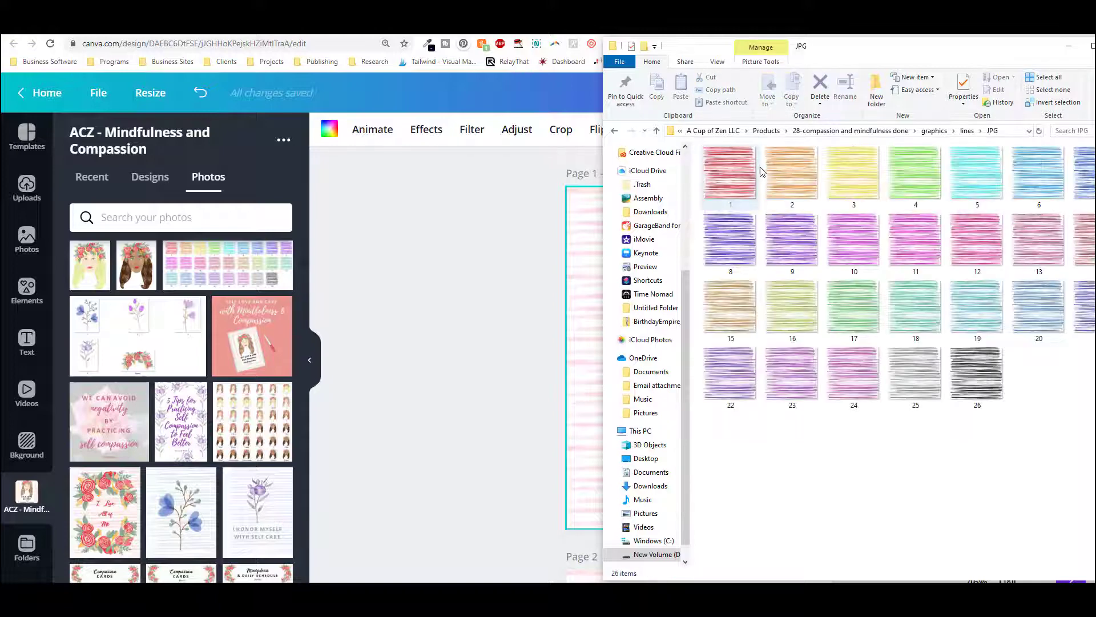
click(860, 247)
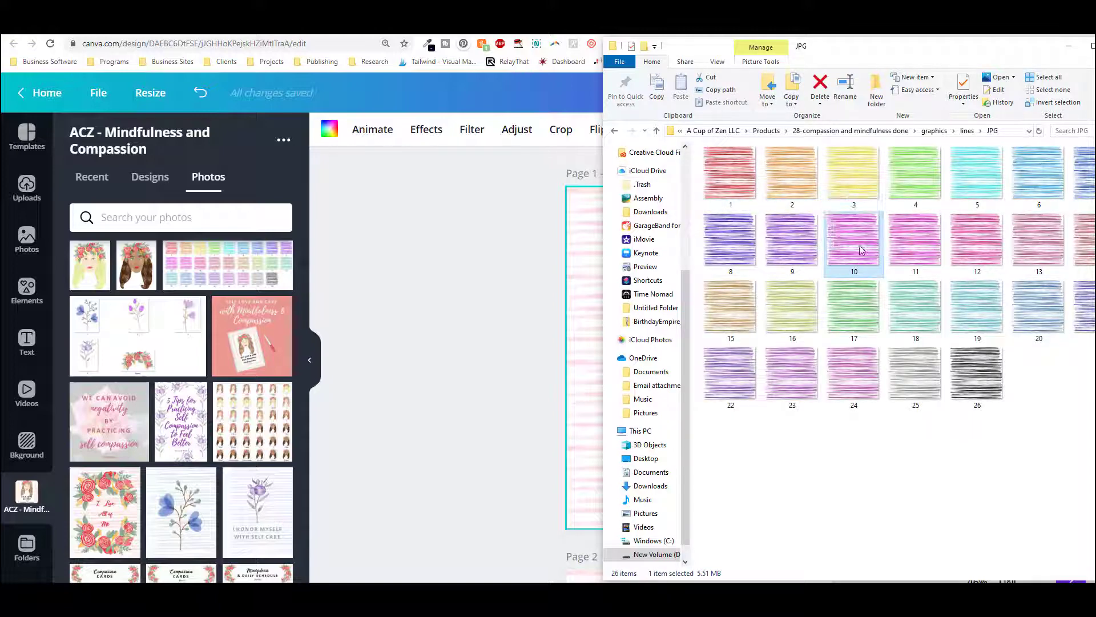
Upload green stripes image 4 and stretch it over page 1 as the background
drag(914, 174, 527, 334)
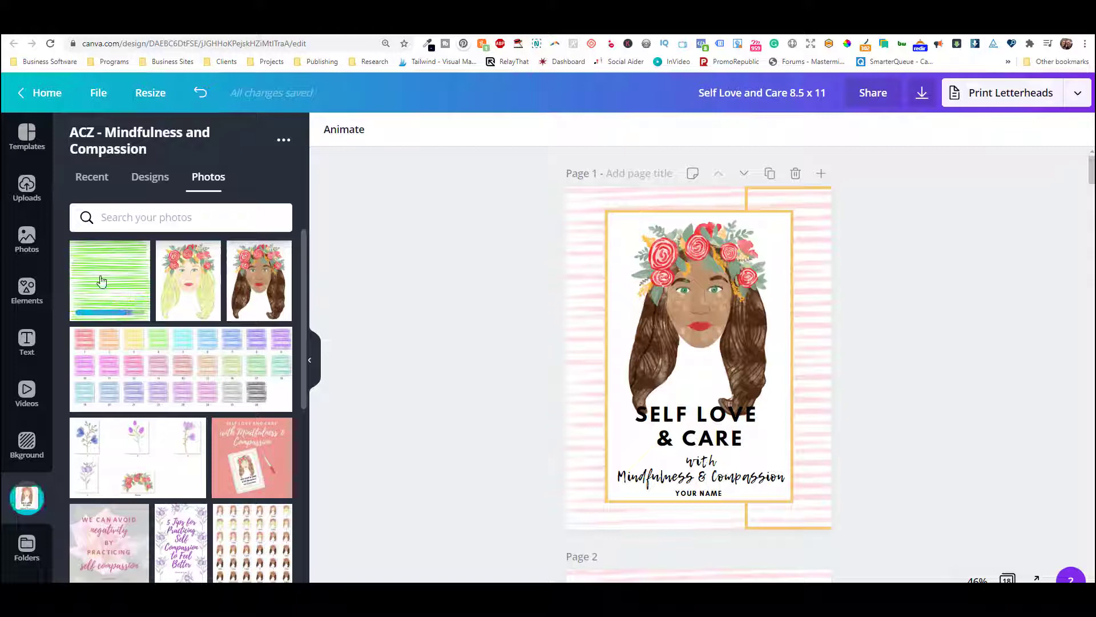
drag(103, 277, 573, 247)
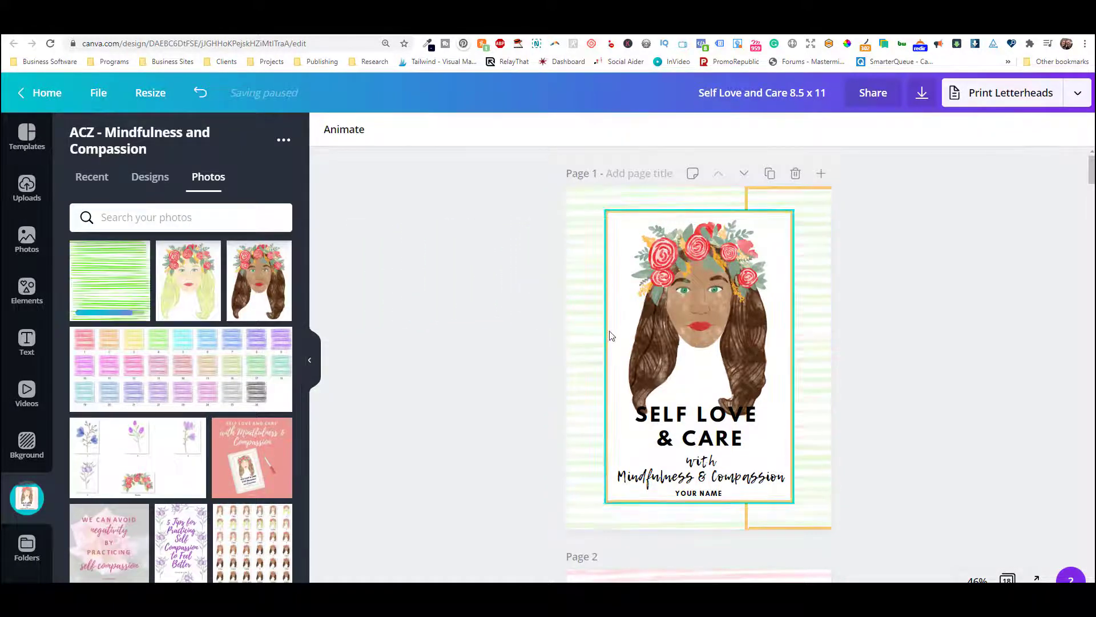
drag(820, 210, 641, 208)
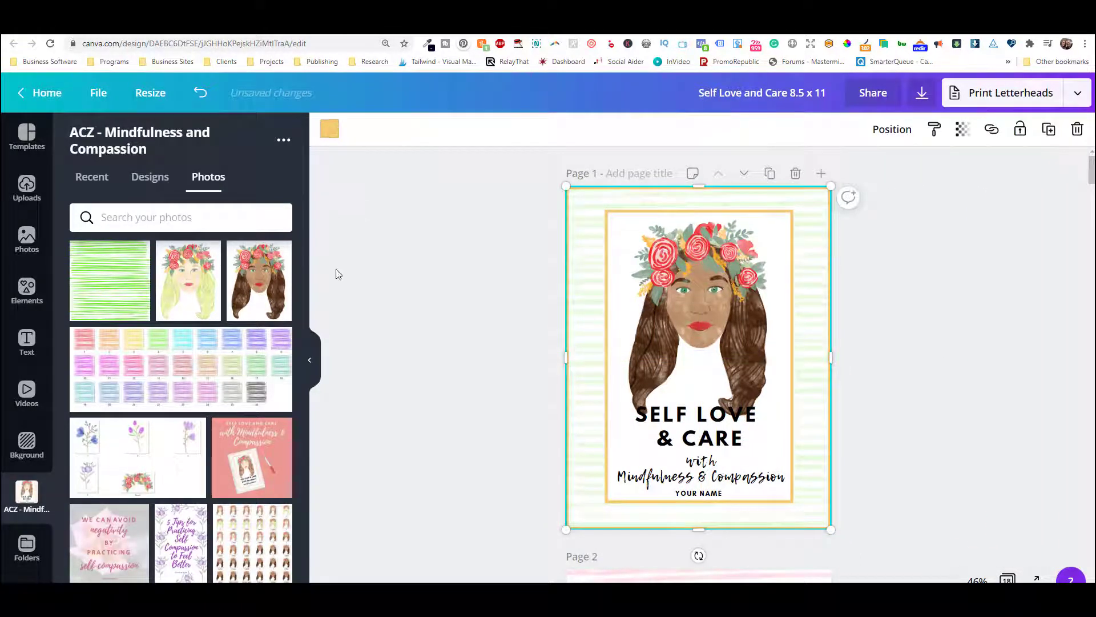
Recolour page 1's background element bright green
click(329, 128)
scroll(277, 299, down, 2)
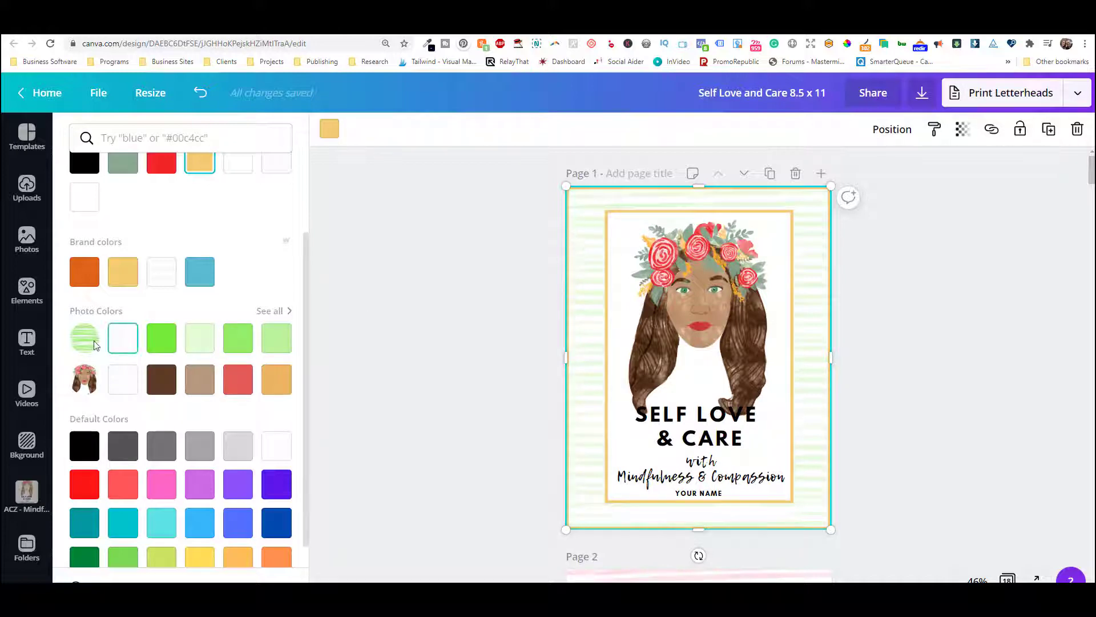
click(156, 345)
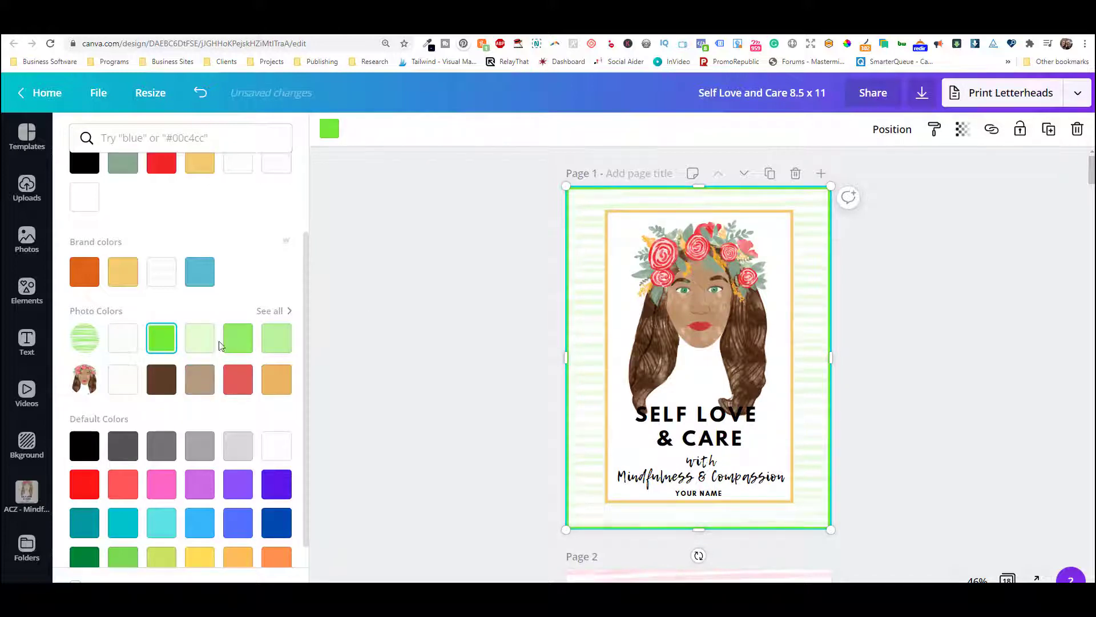
click(237, 338)
click(483, 412)
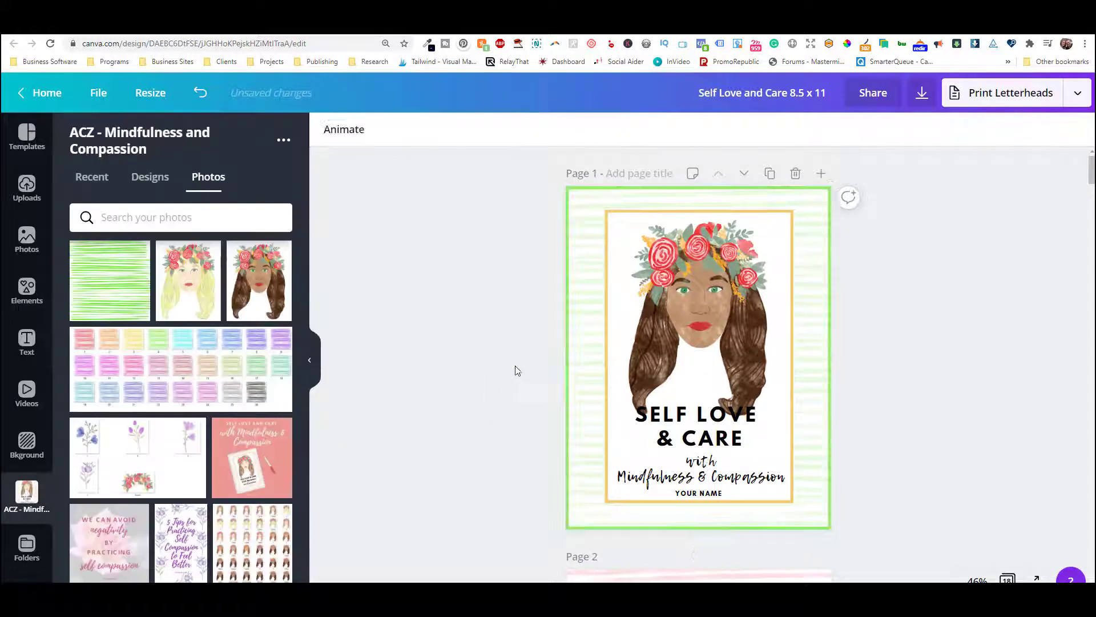
Make the yellow inner frame green, then undo the worksheet boxes' green recolouring
click(608, 212)
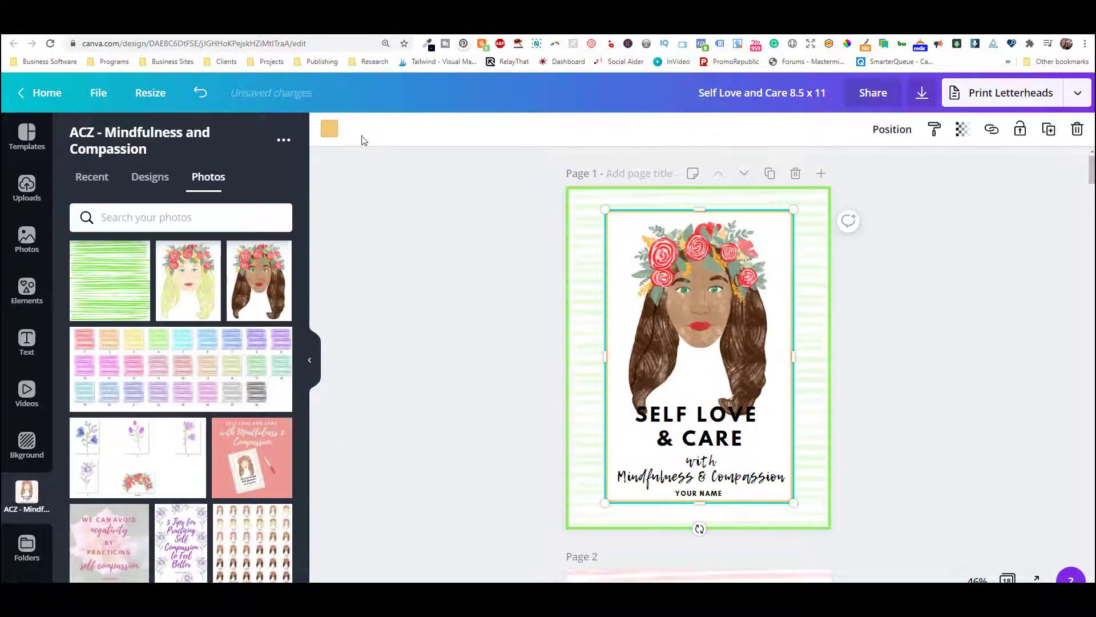
click(329, 129)
click(240, 454)
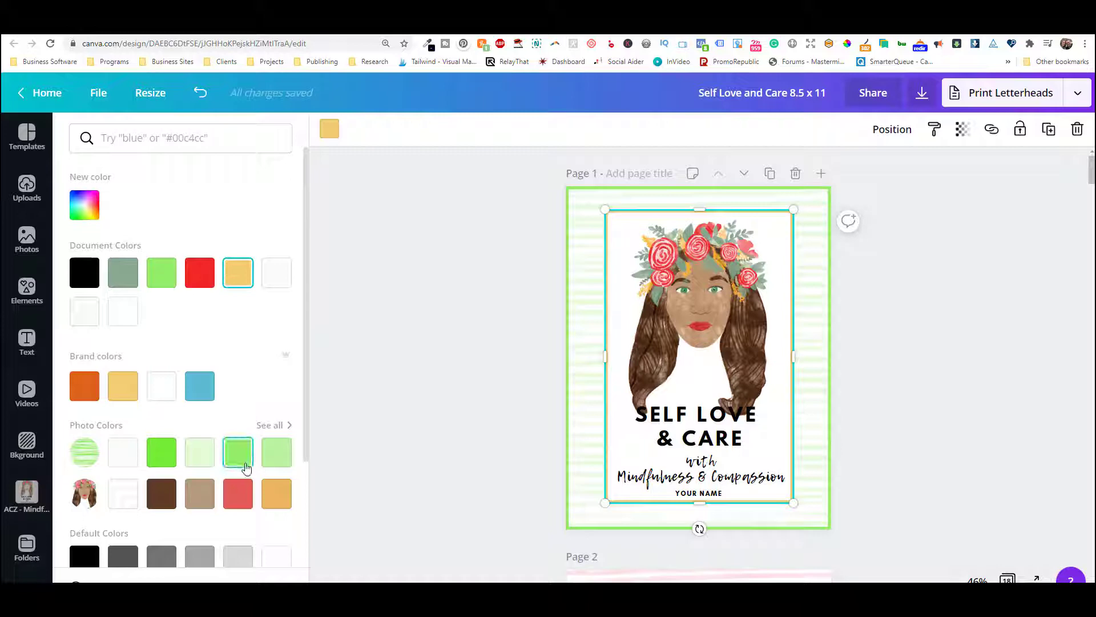
scroll(194, 485, down, 1)
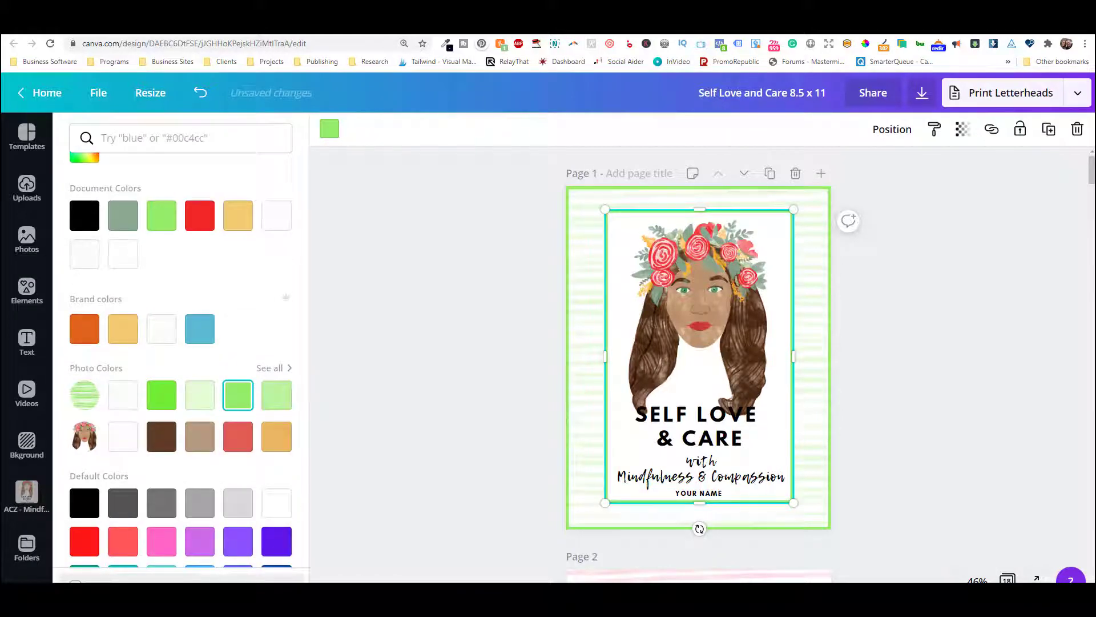
scroll(453, 351, down, 5)
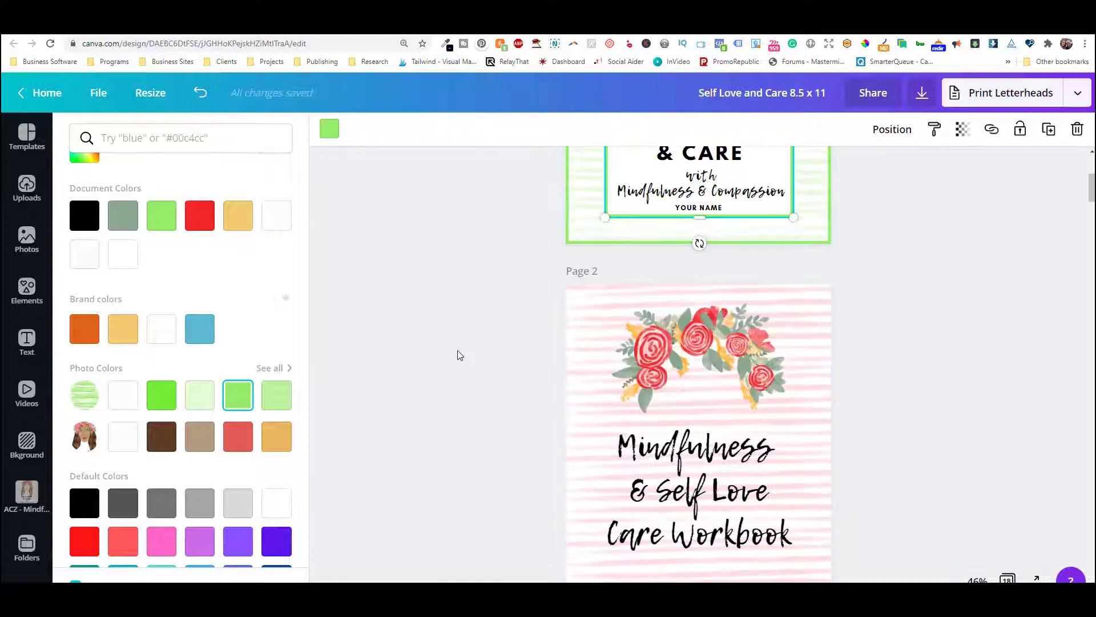
scroll(460, 353, down, 10)
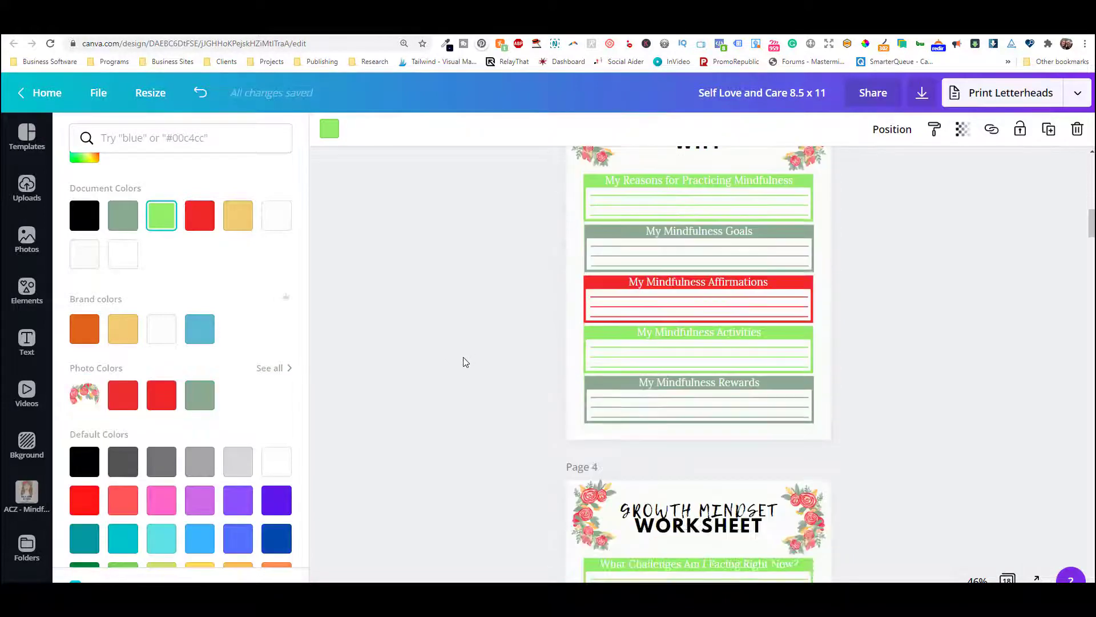
scroll(464, 360, down, 1)
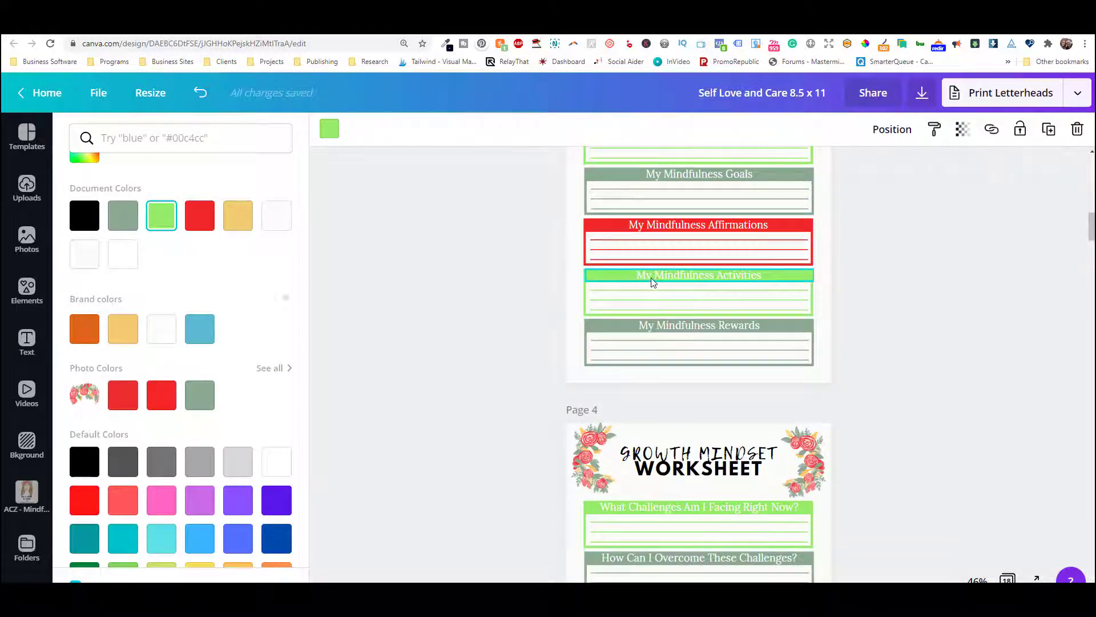
scroll(553, 313, down, 6)
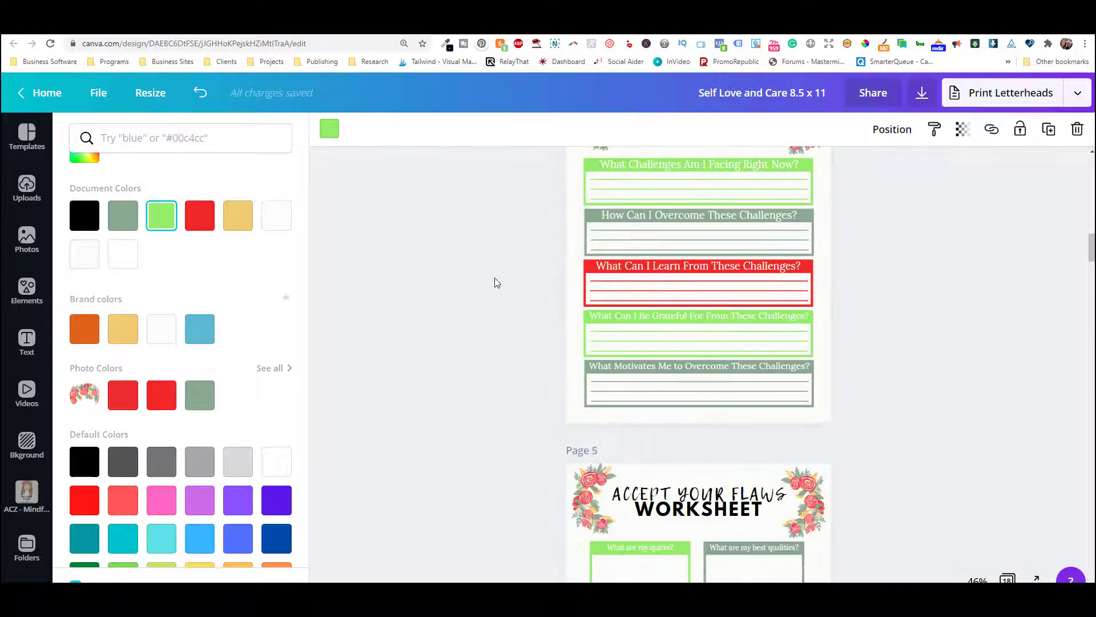
key(ctrl+z)
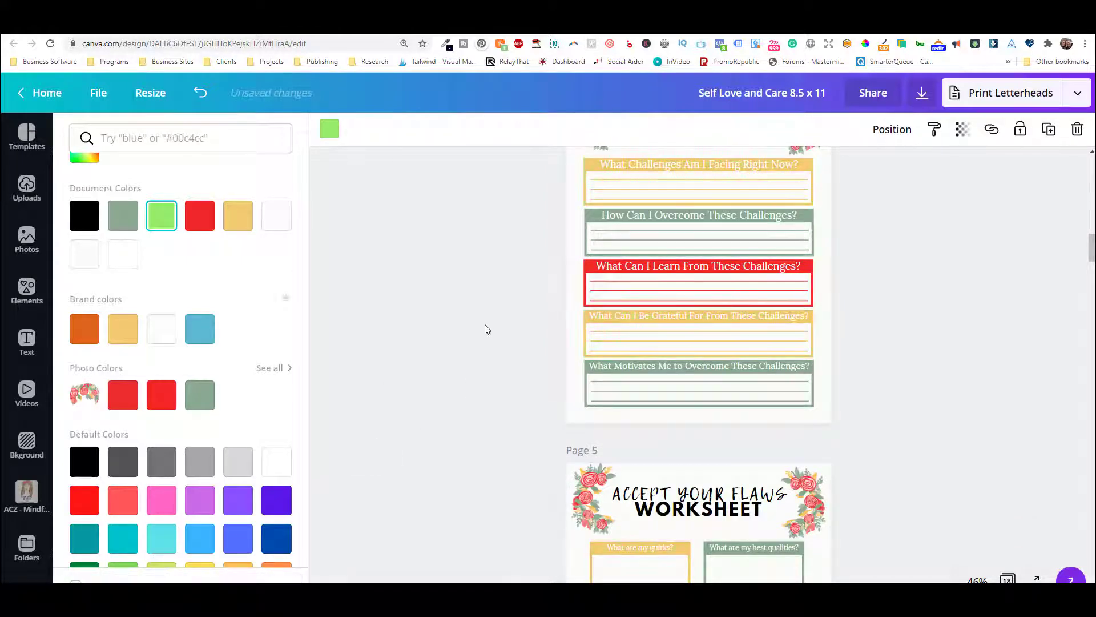
key(ctrl+z)
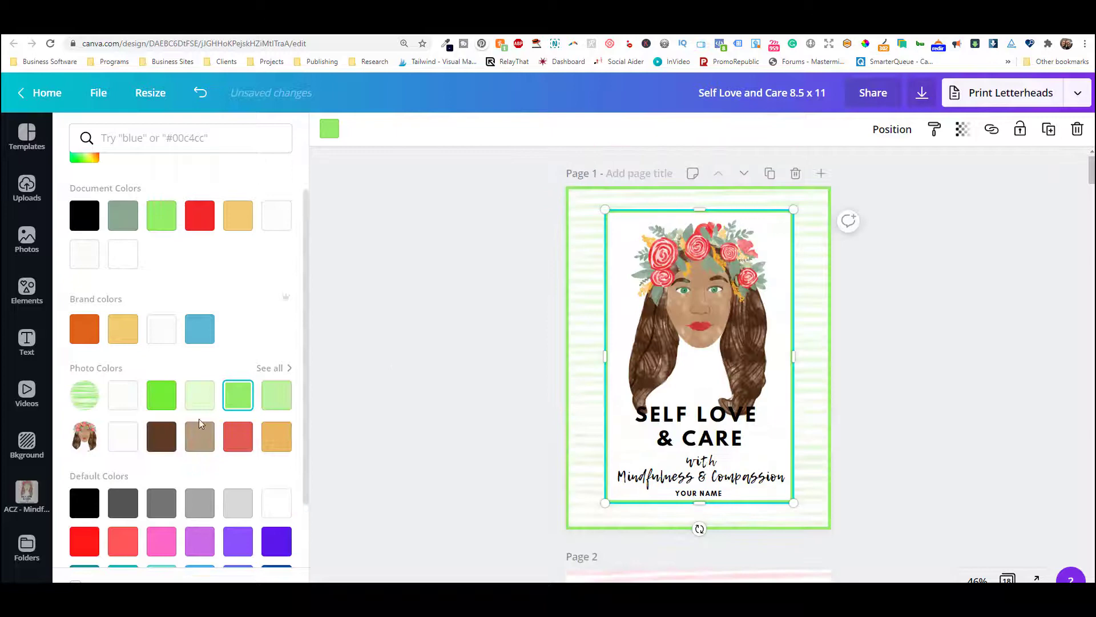
Return to the uploaded photos and select the rose cluster at the top of Page 2
click(777, 307)
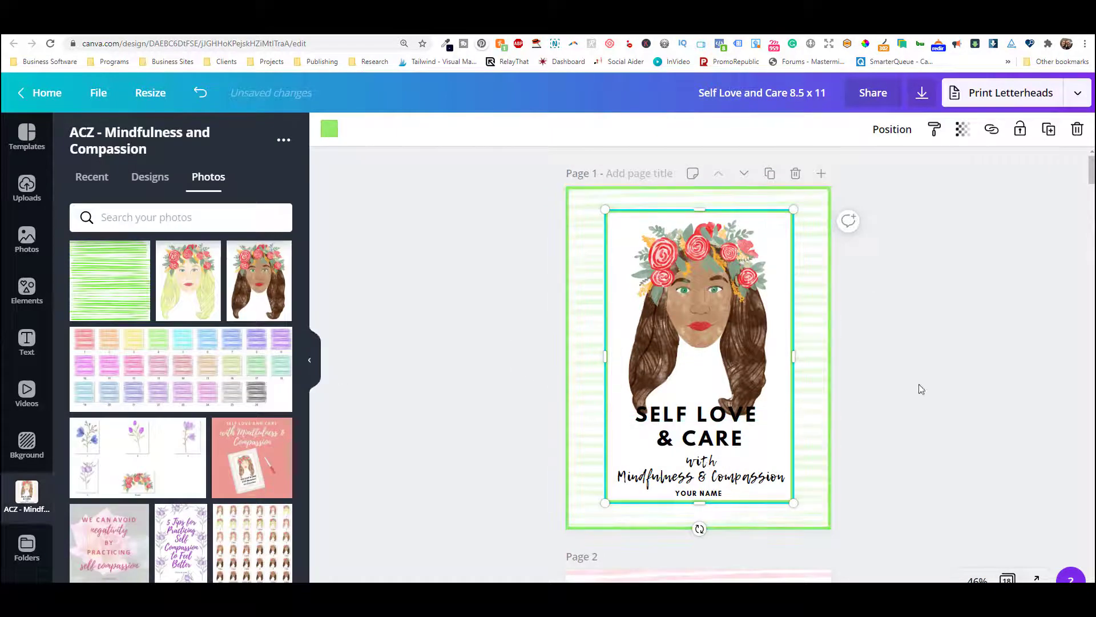
click(902, 376)
click(755, 306)
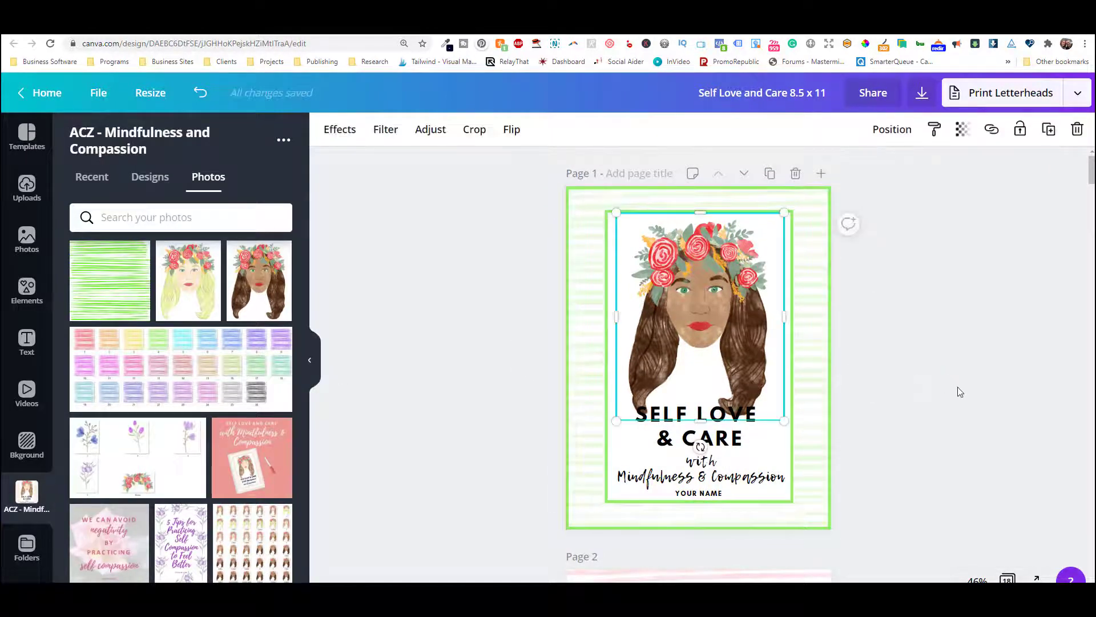
scroll(960, 392, down, 8)
scroll(950, 359, up, 3)
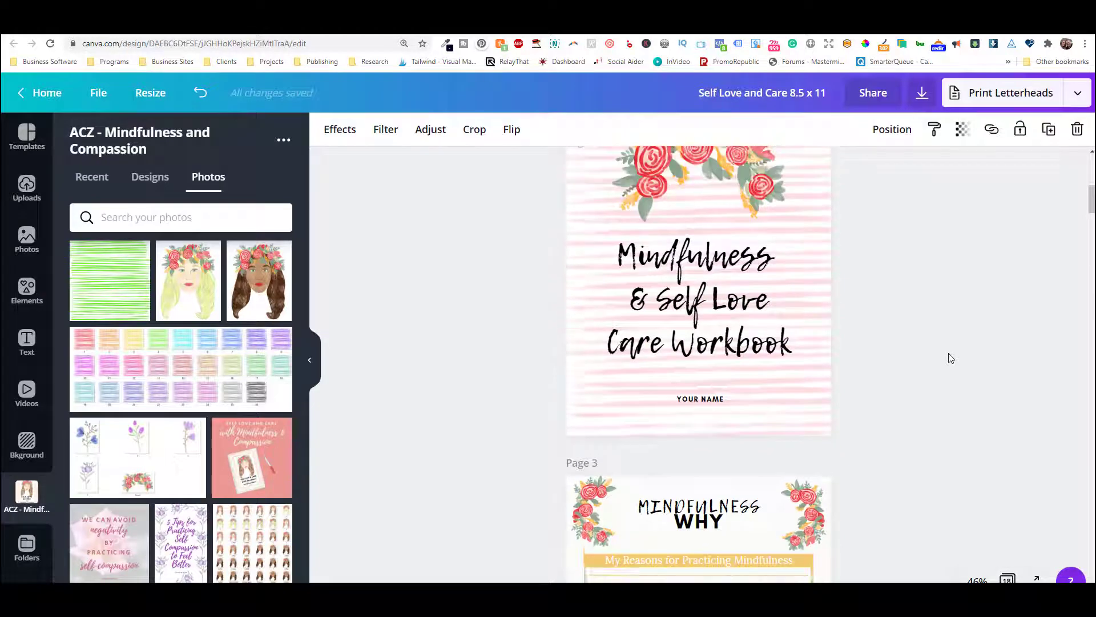
click(775, 327)
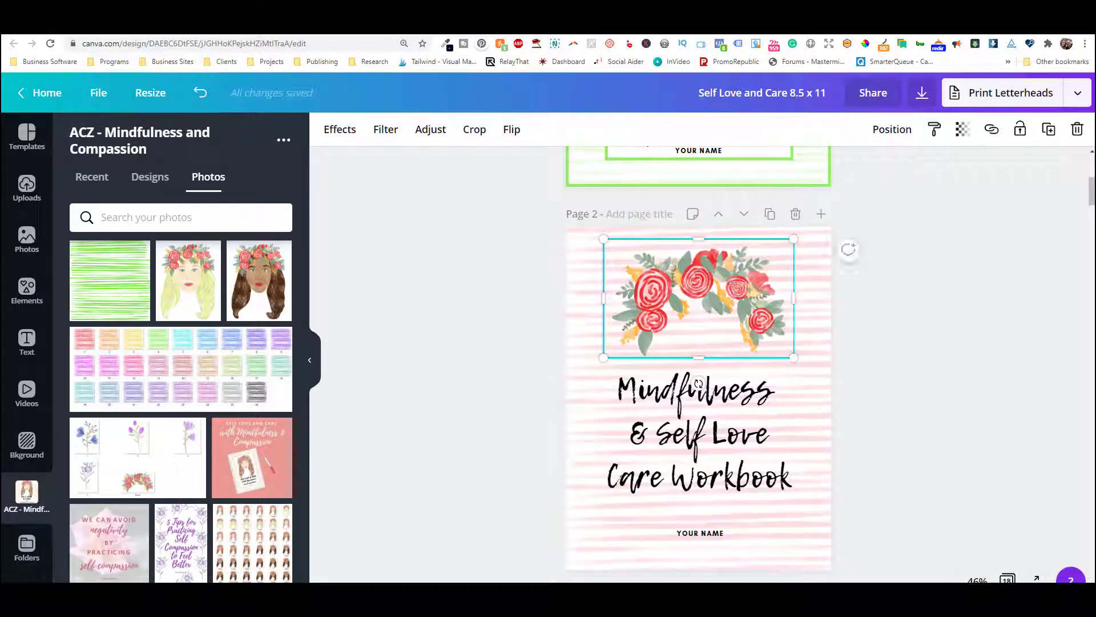
Upload flower image 3 from the graphics > flowers > jpg folder into Canva
key(alt+Tab)
key(BackSpace)
key(BackSpace)
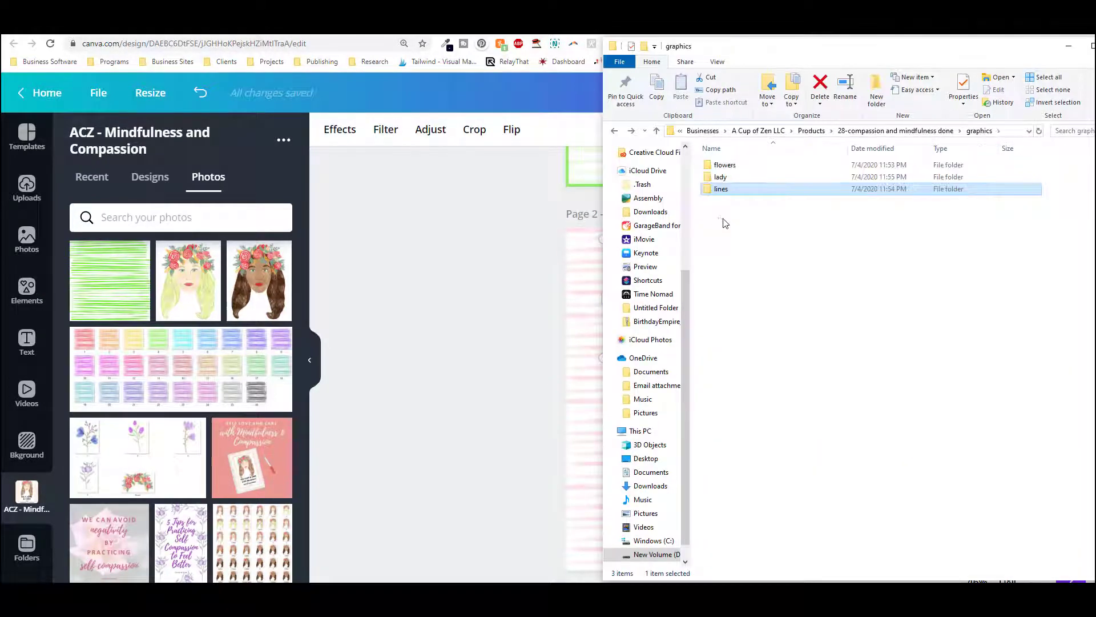
key(Return)
double_click(735, 167)
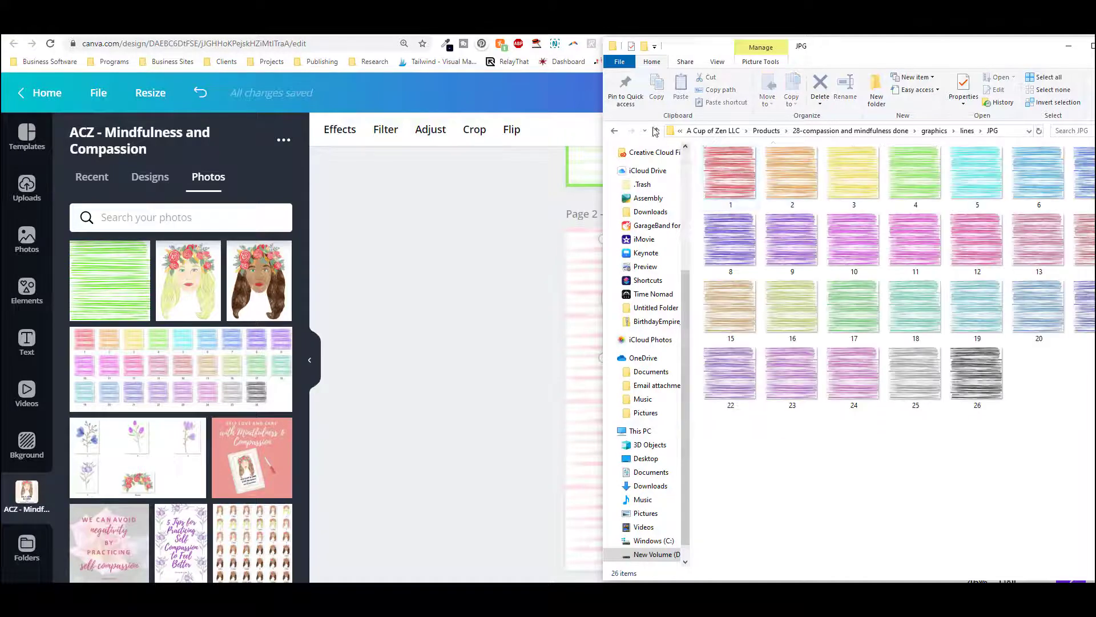
click(658, 130)
click(657, 131)
double_click(736, 167)
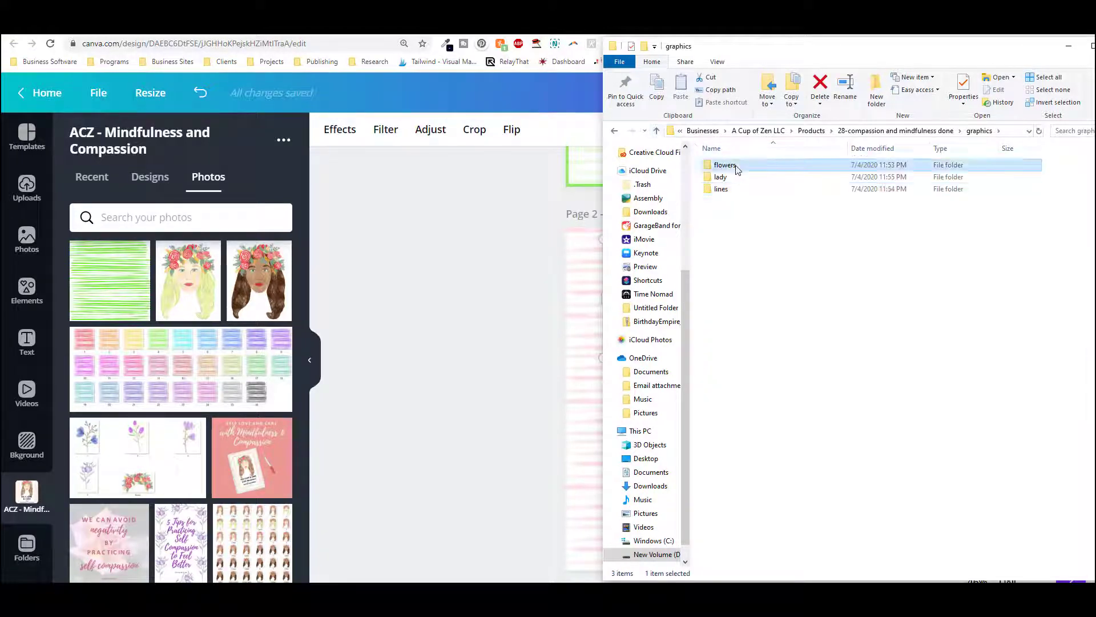
click(736, 169)
double_click(737, 169)
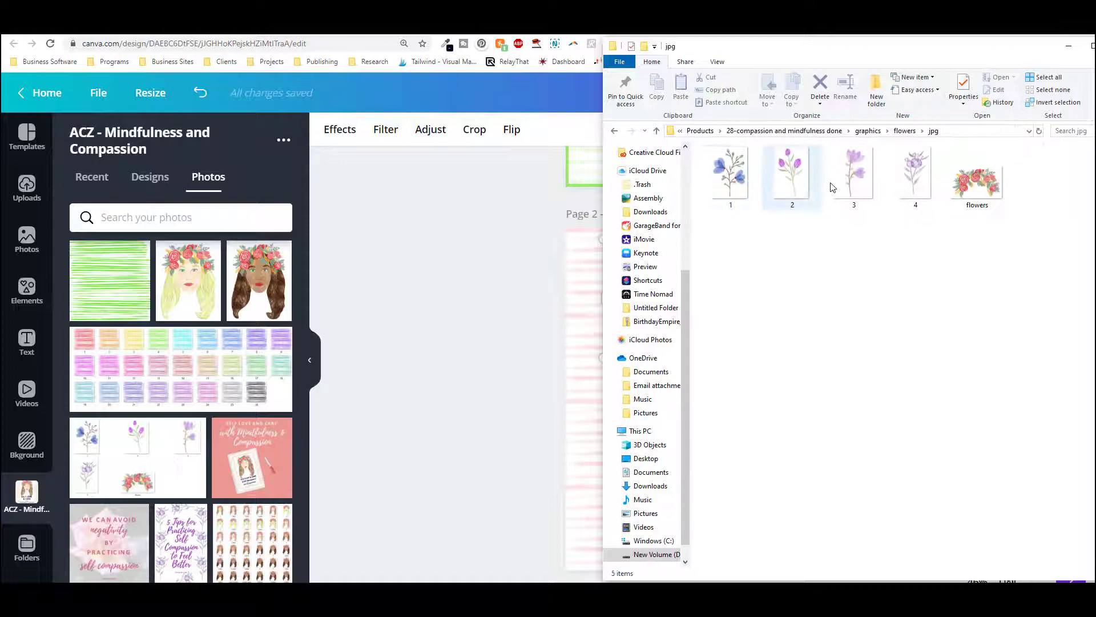
drag(854, 178, 371, 295)
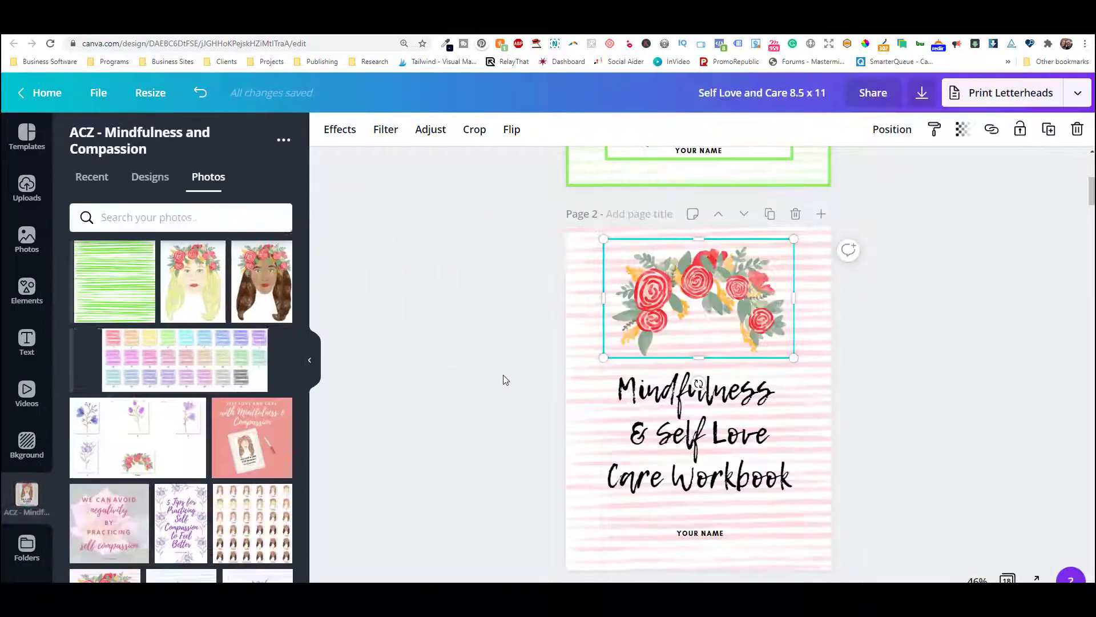
Replace Page 2's roses with the purple flower, shrunk and centred above the title
drag(100, 280, 710, 299)
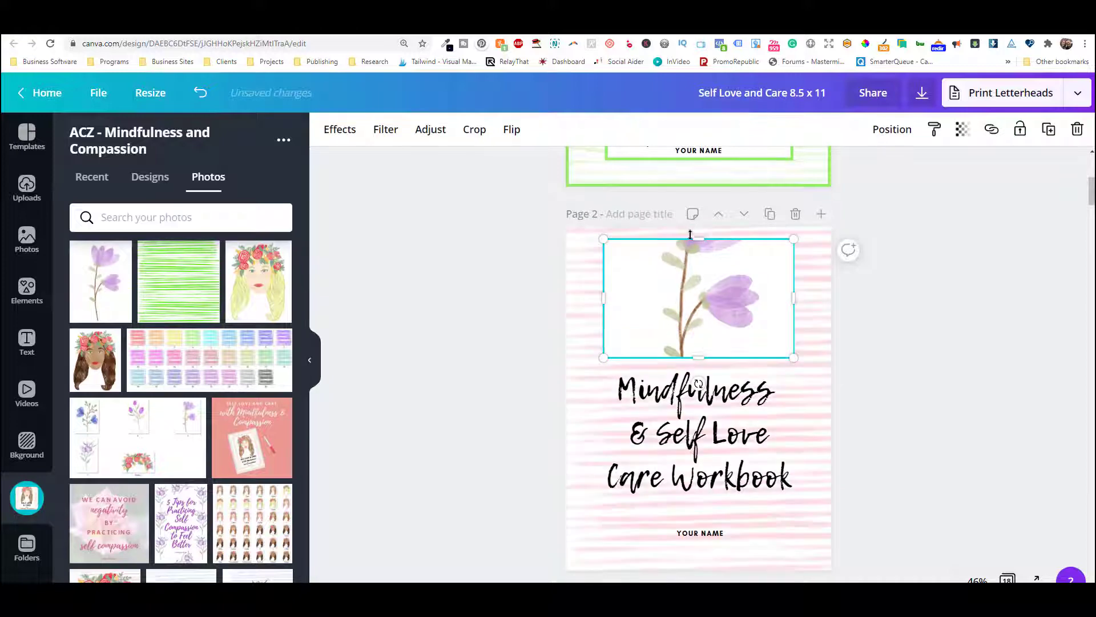
drag(699, 358, 710, 495)
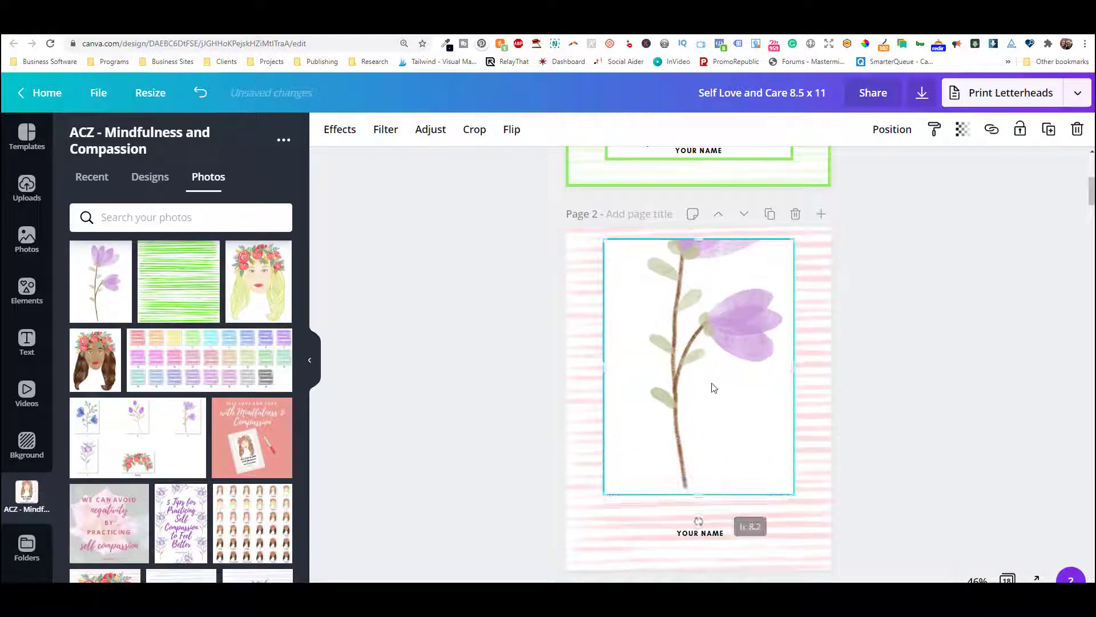
drag(714, 388, 712, 470)
drag(701, 321, 710, 244)
drag(714, 412, 719, 389)
drag(775, 511, 677, 345)
drag(636, 258, 687, 279)
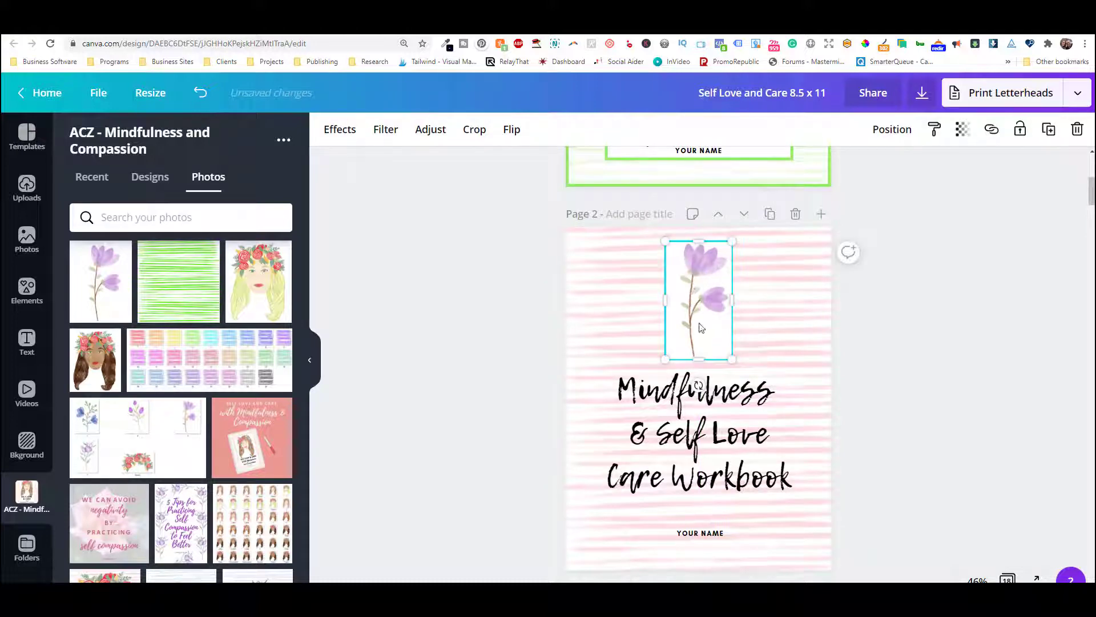
Upload the PNG version of flower 3 from the flowers > png folder
key(alt+Tab)
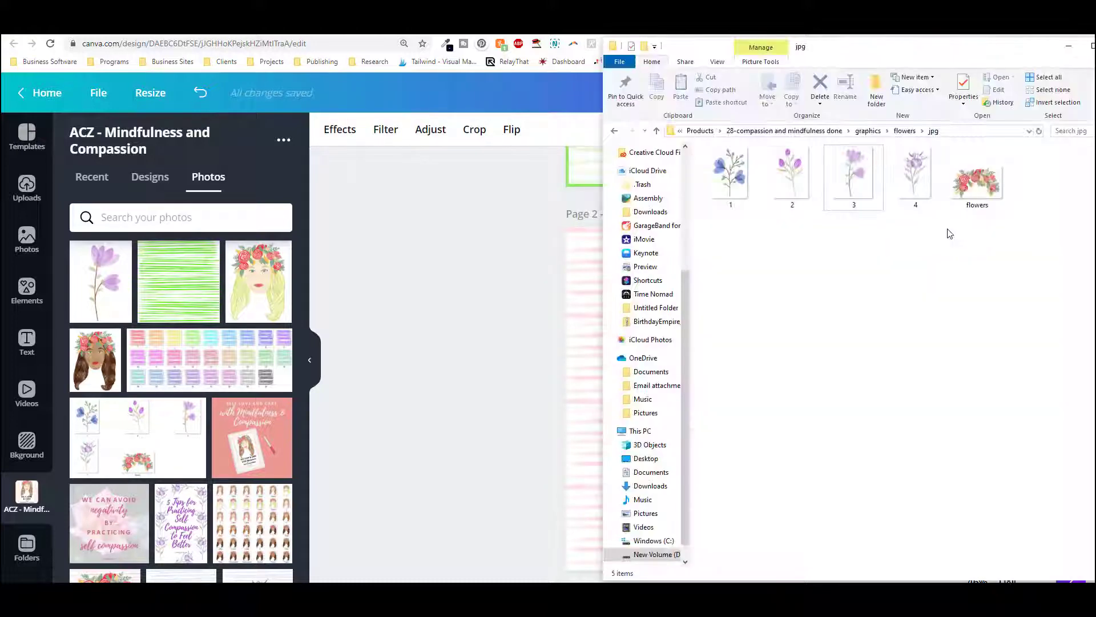
click(657, 130)
double_click(718, 176)
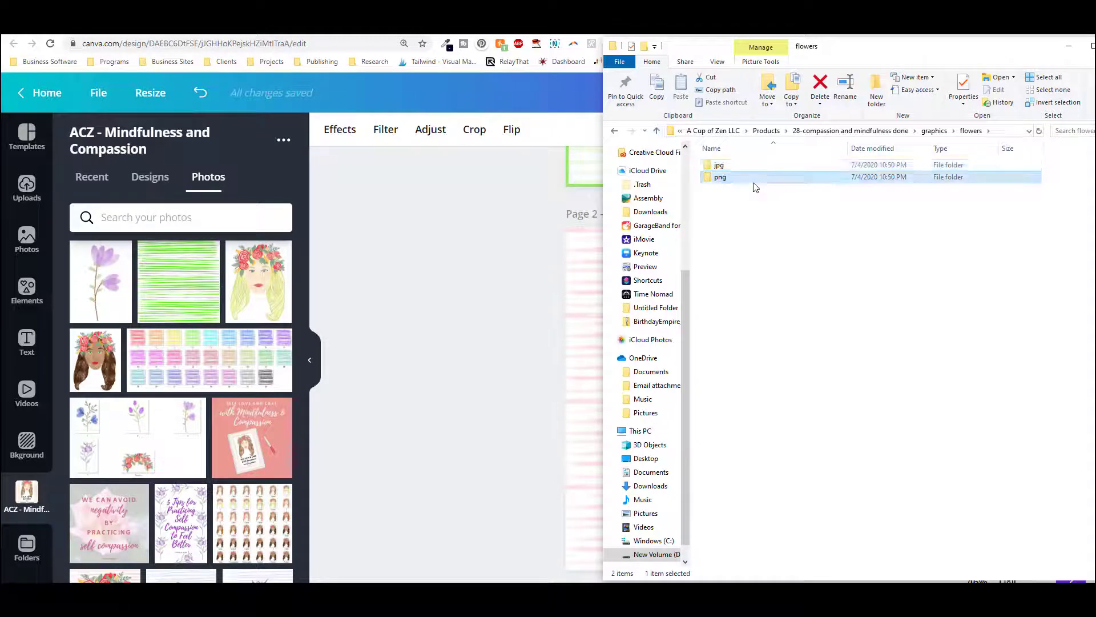
drag(853, 174, 261, 317)
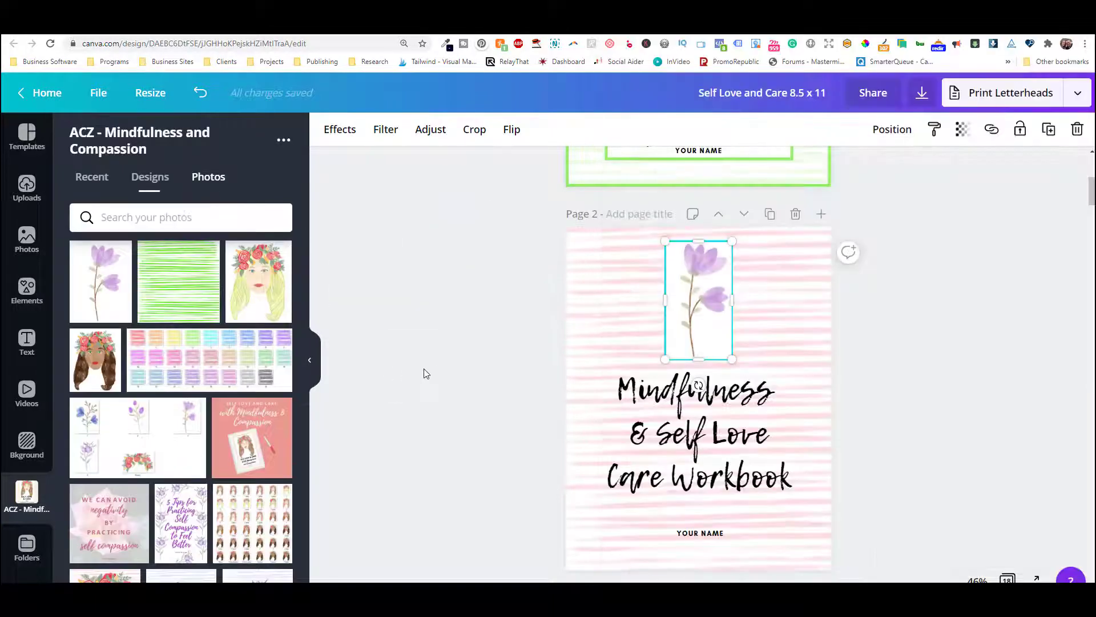
Swap in the transparent PNG flower and give Page 2 the green striped background
drag(117, 292, 698, 297)
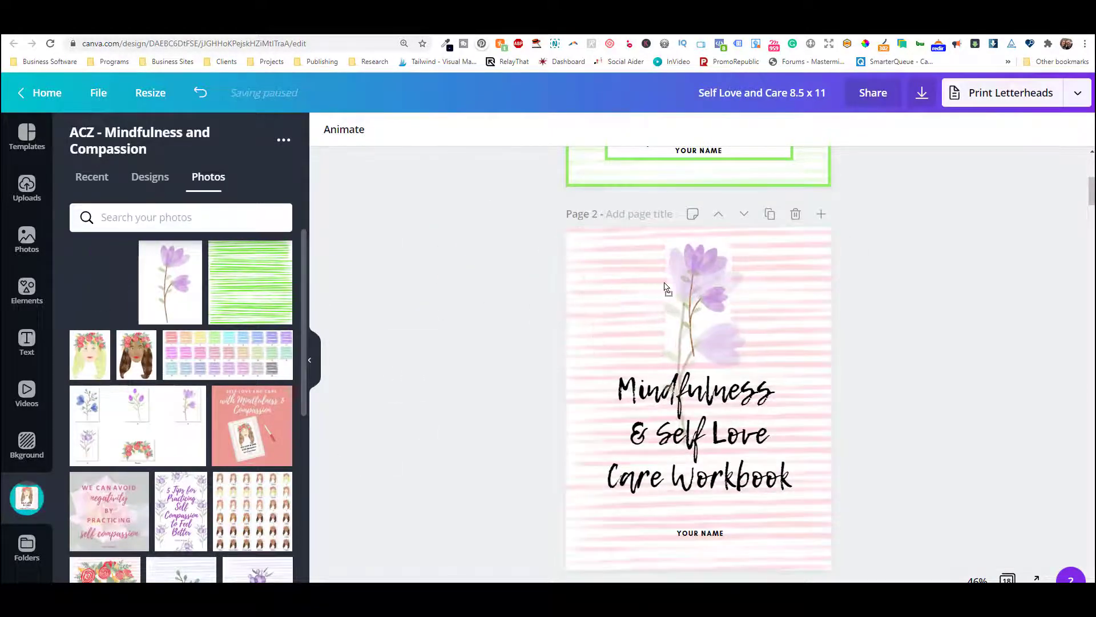
click(817, 313)
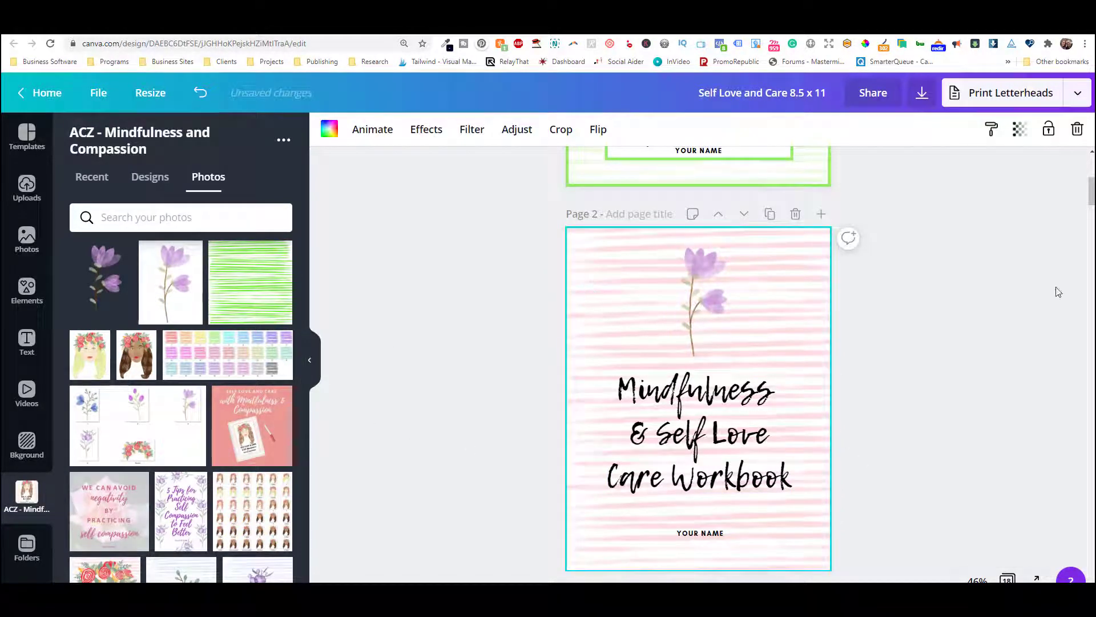
drag(252, 282, 574, 302)
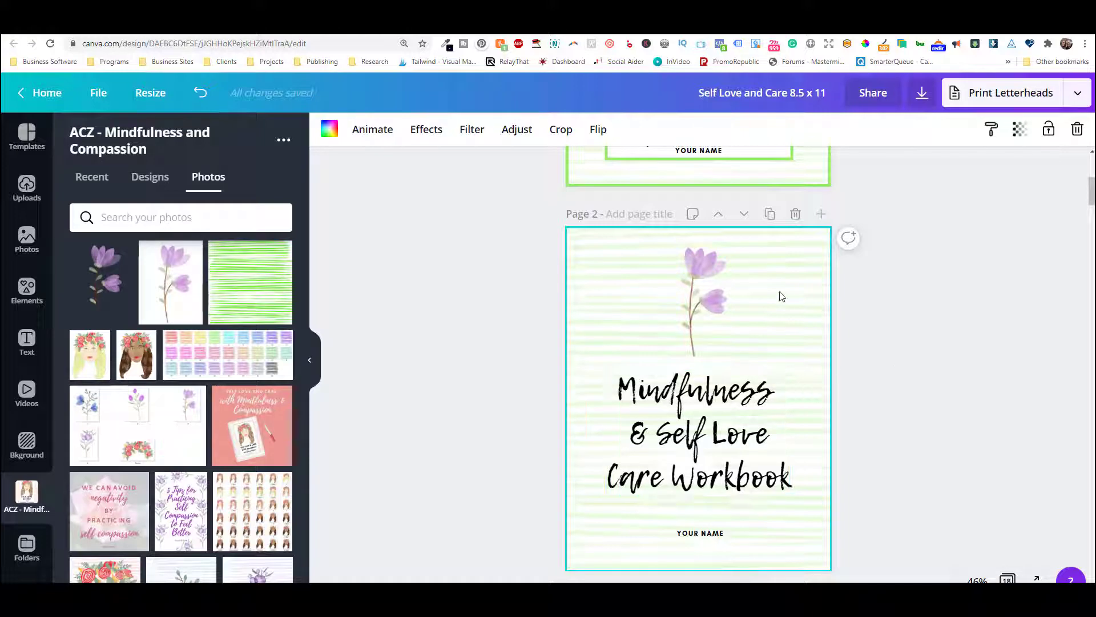
scroll(799, 537, down, 2)
click(700, 328)
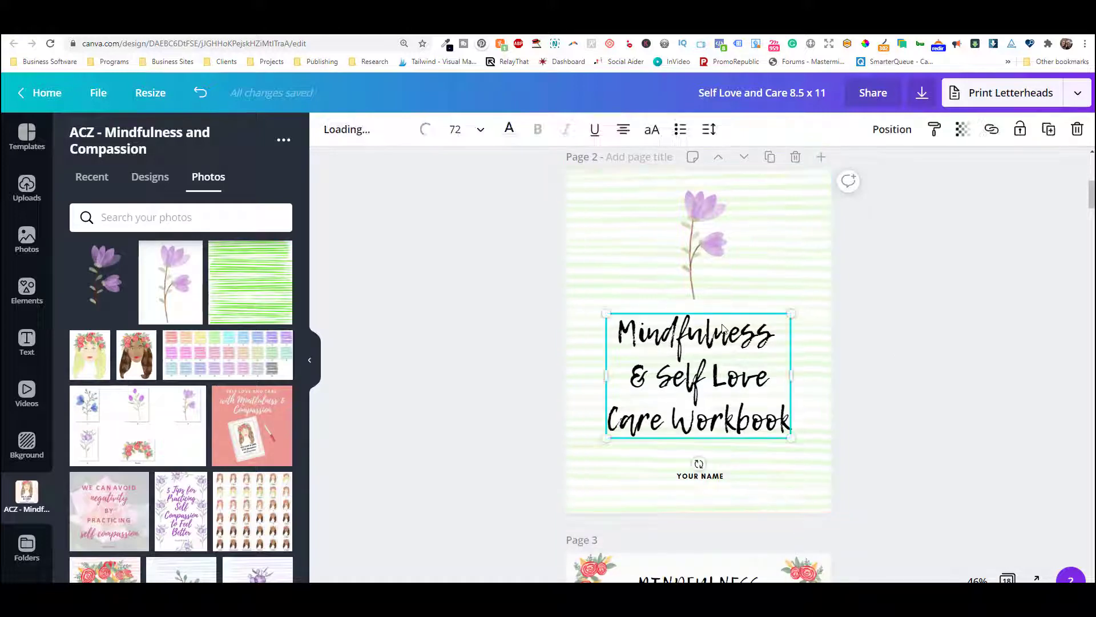
double_click(699, 329)
click(431, 131)
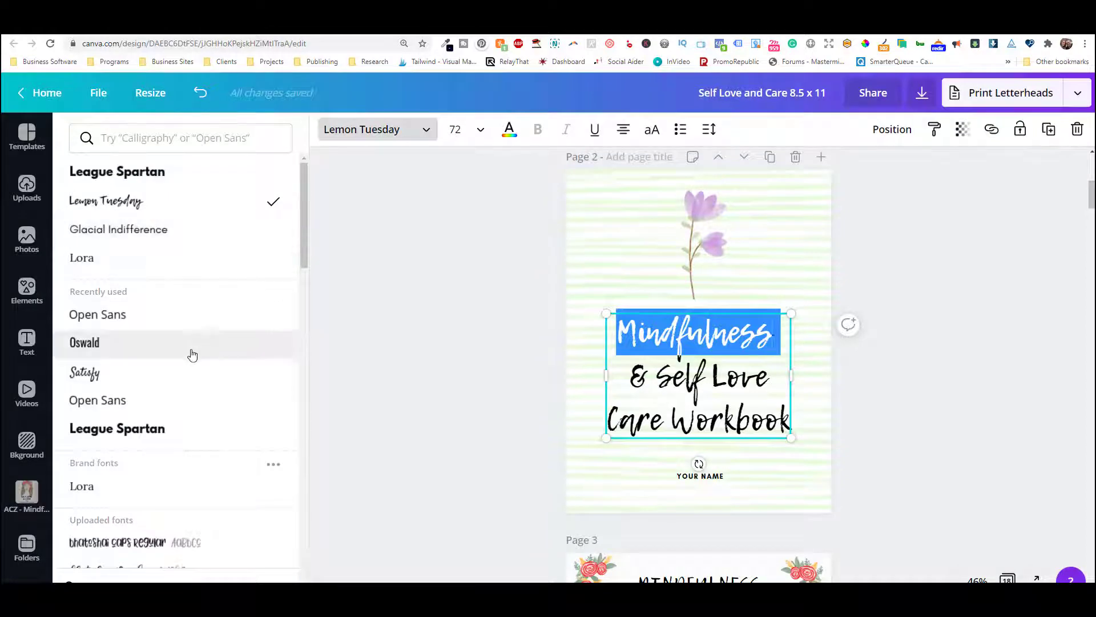
click(138, 385)
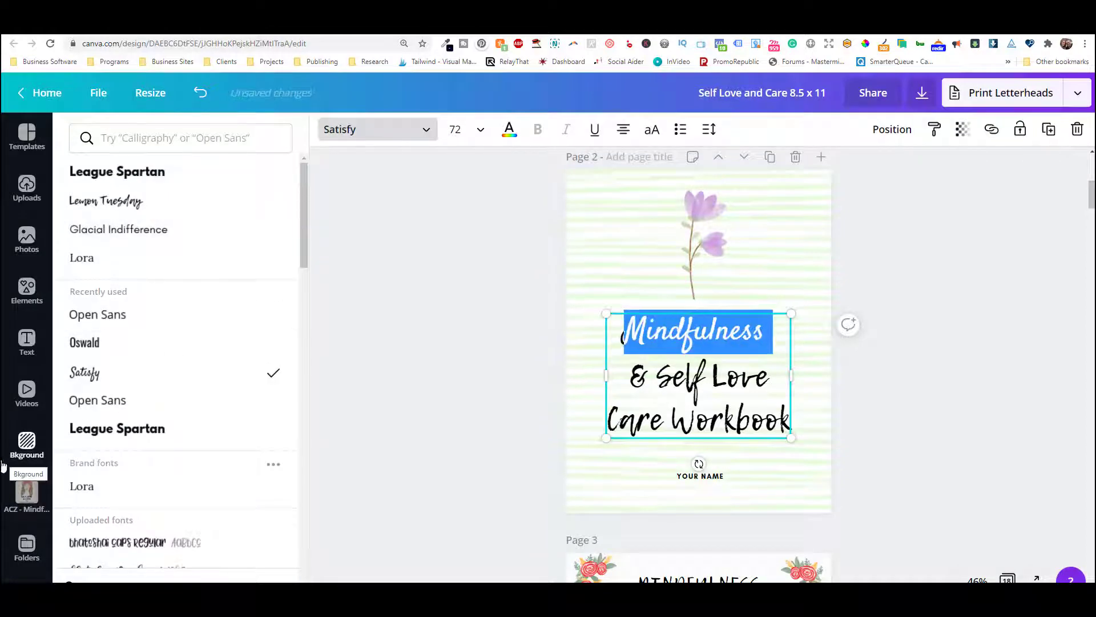
click(384, 370)
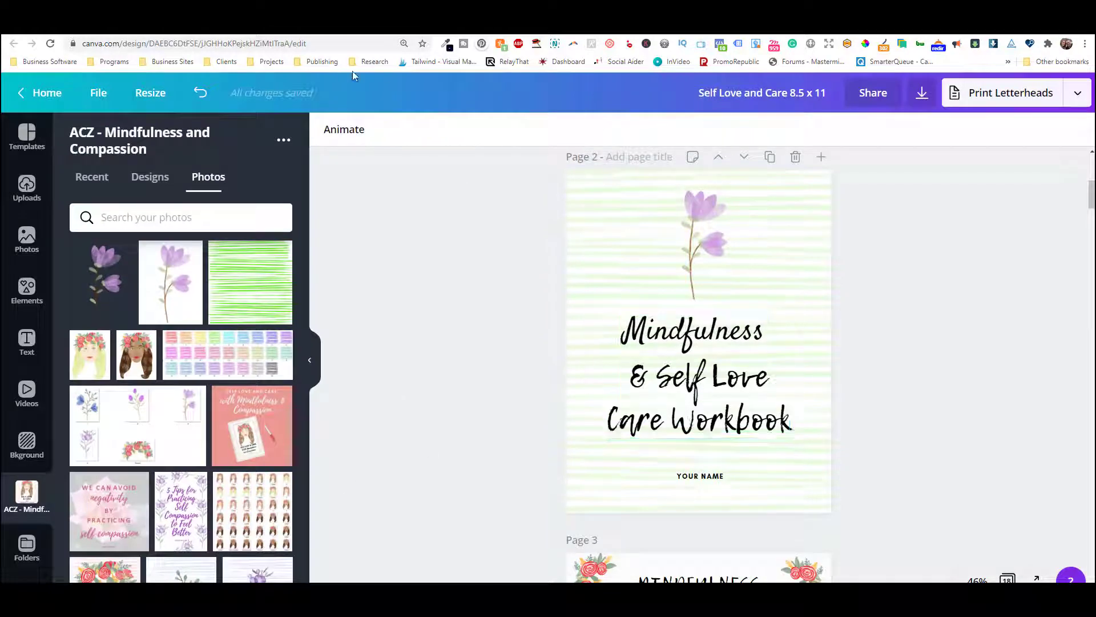
click(200, 93)
scroll(402, 398, down, 7)
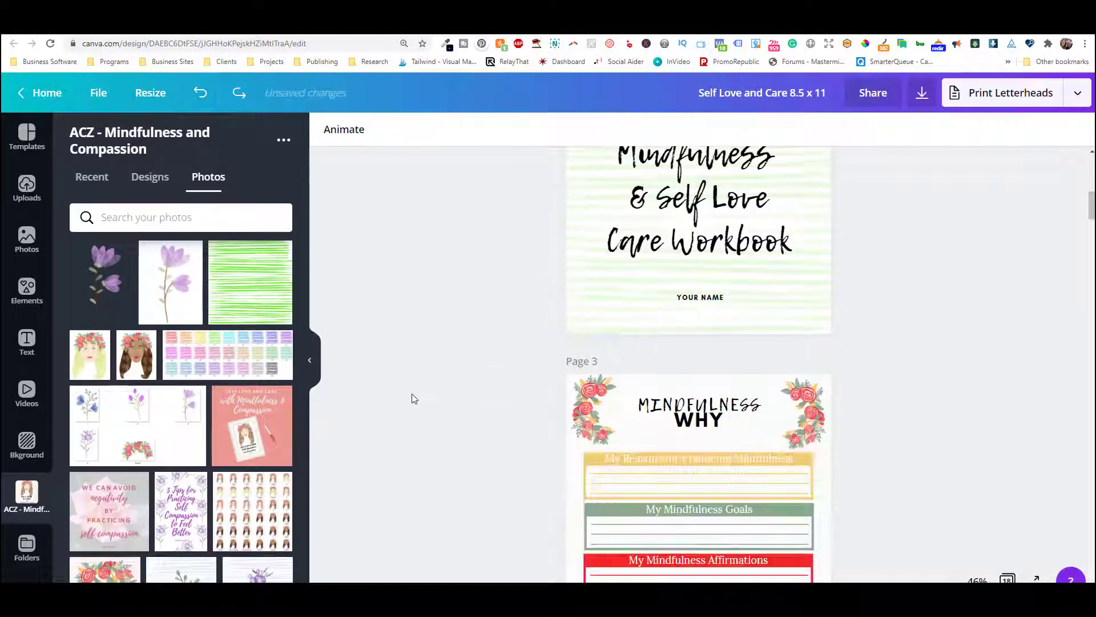
scroll(440, 351, down, 1)
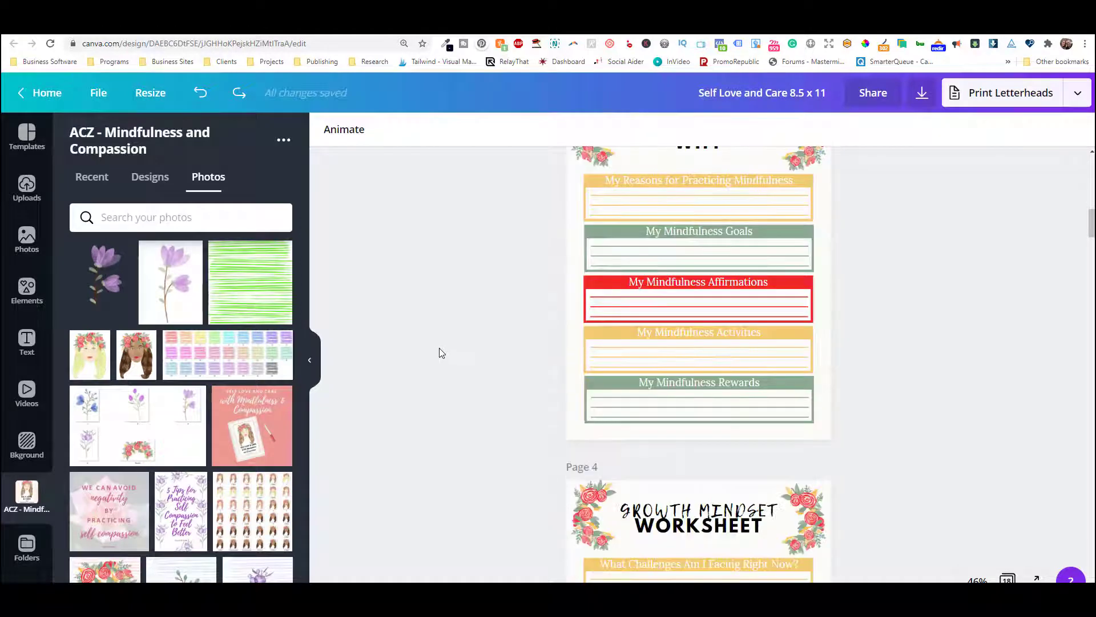
scroll(440, 349, down, 6)
scroll(444, 344, up, 2)
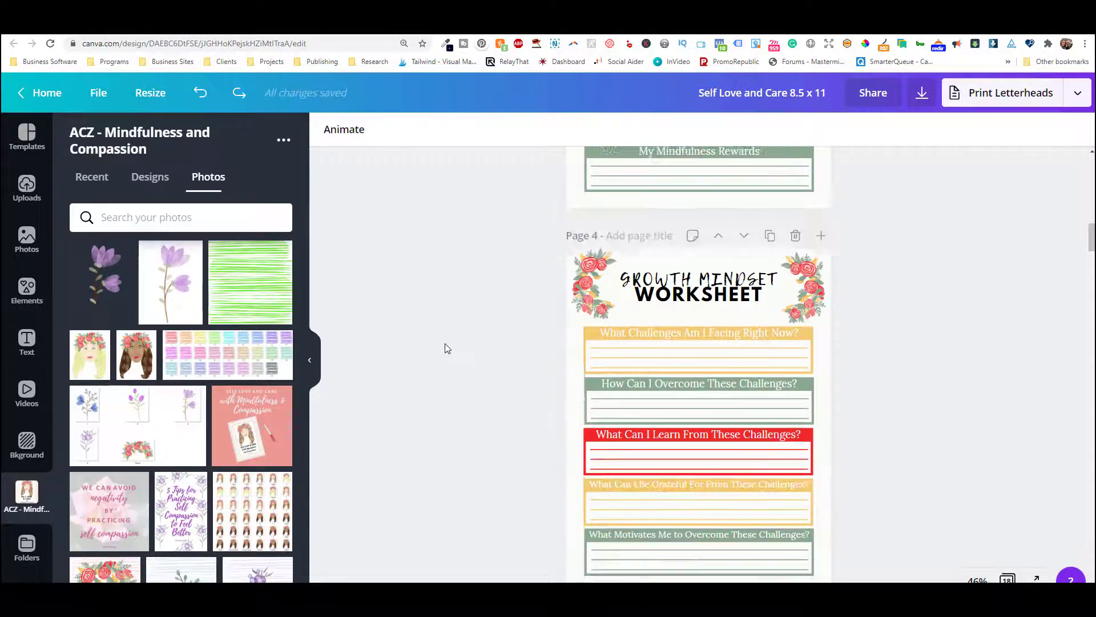
click(571, 291)
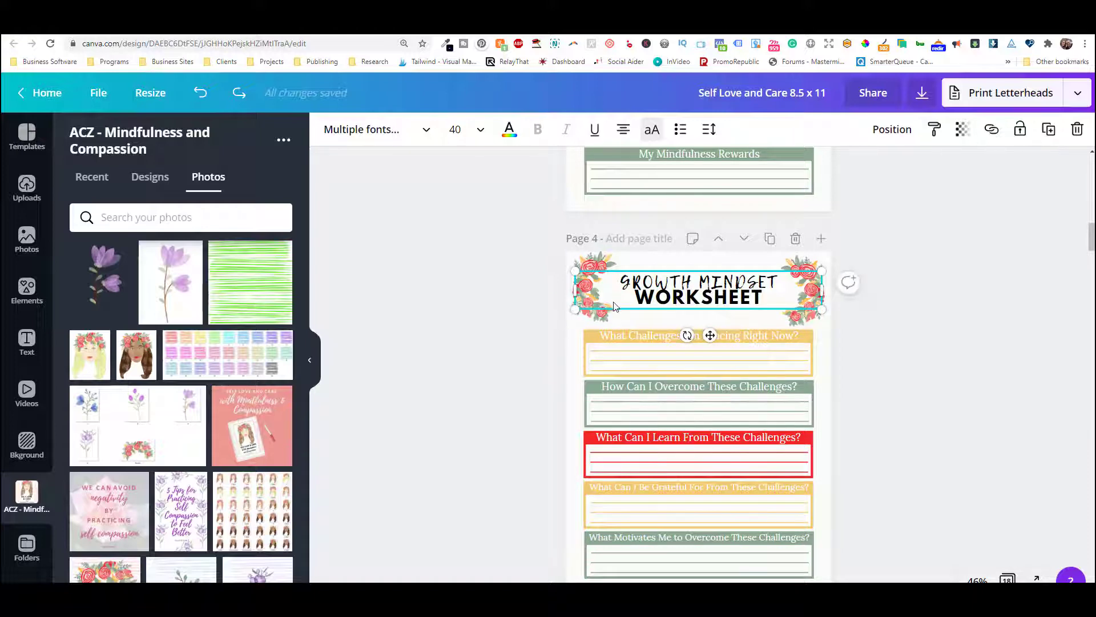
Try the purple flower in the top-left rose corner, then delete that corner frame
click(590, 269)
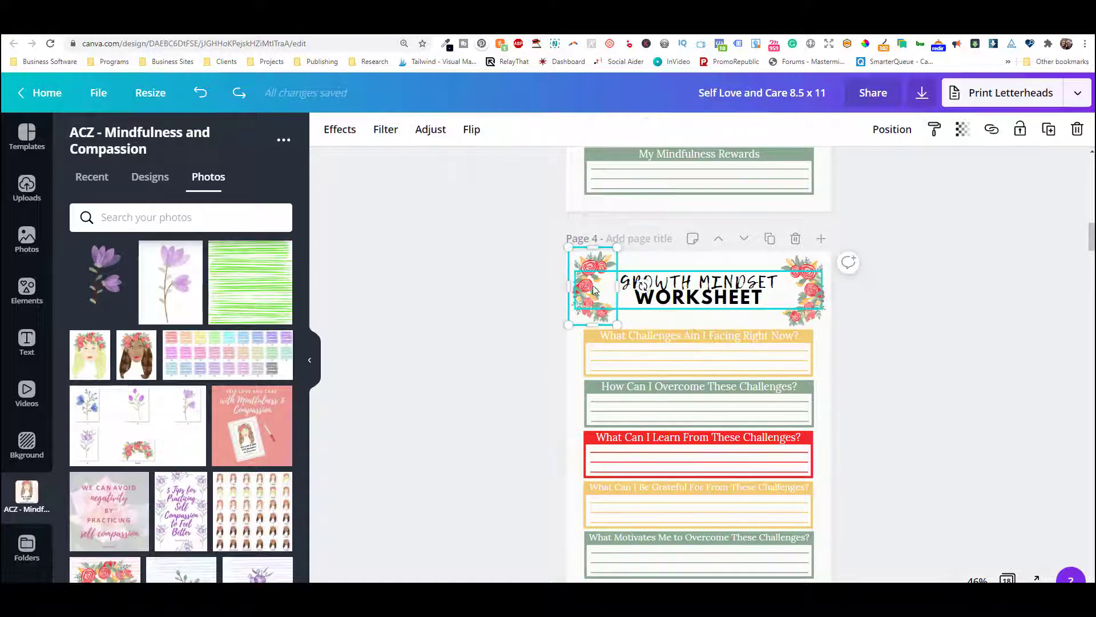
drag(97, 285, 576, 284)
click(1075, 130)
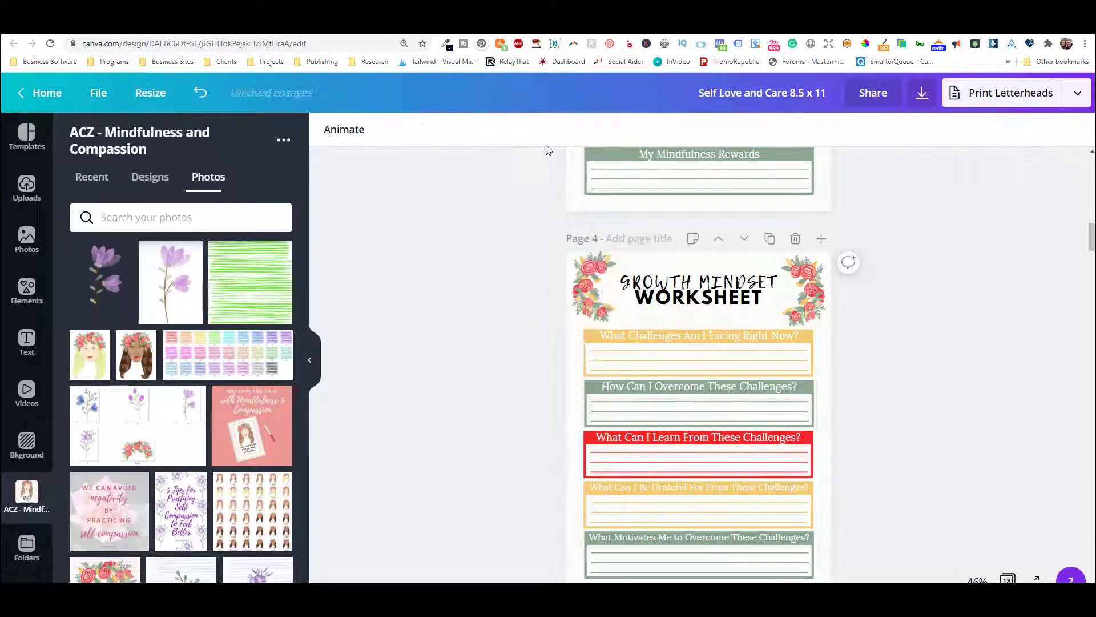
drag(103, 268, 569, 282)
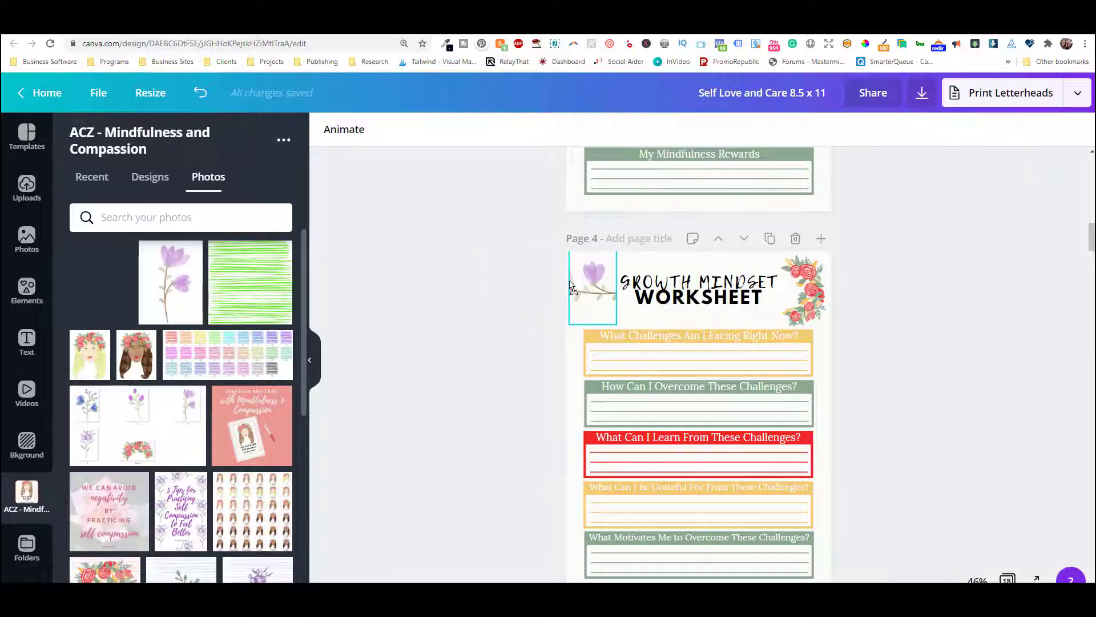
drag(575, 286, 571, 285)
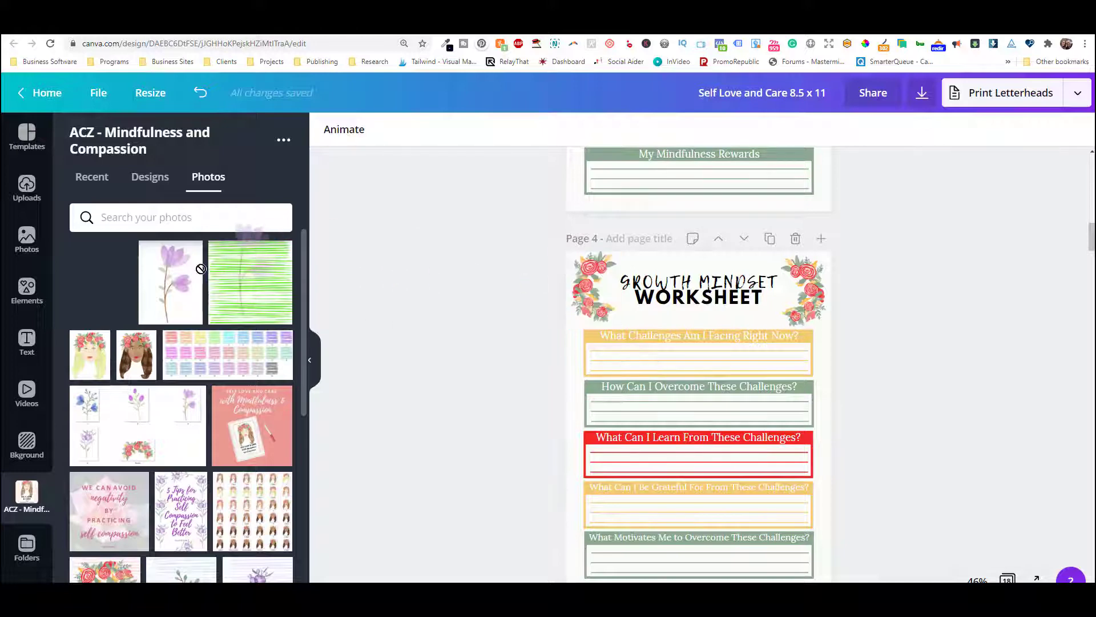
click(571, 302)
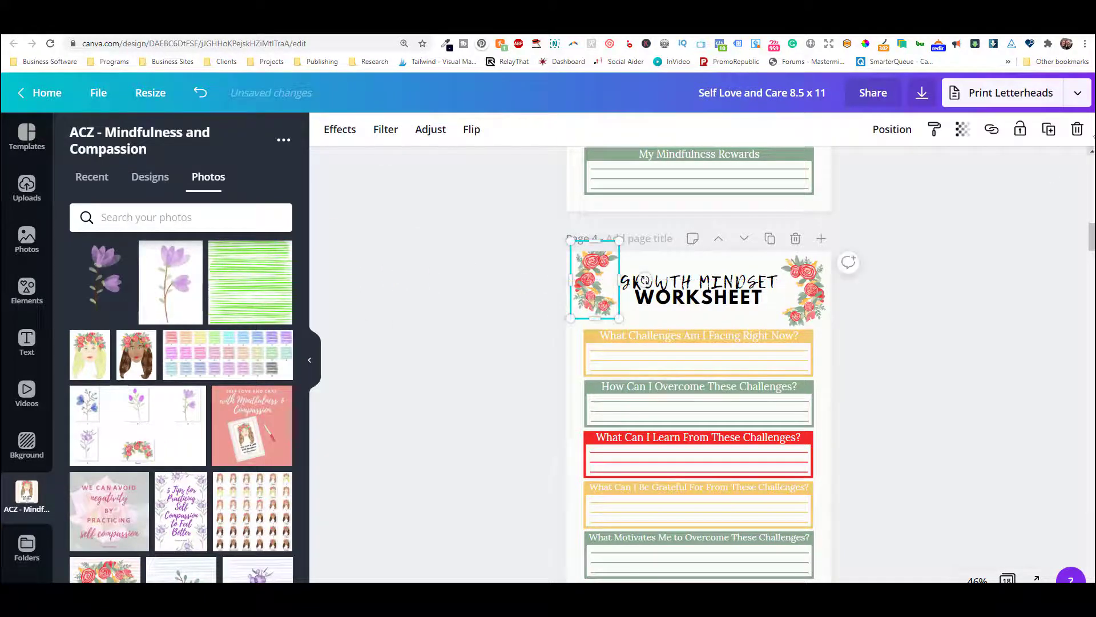
click(1087, 128)
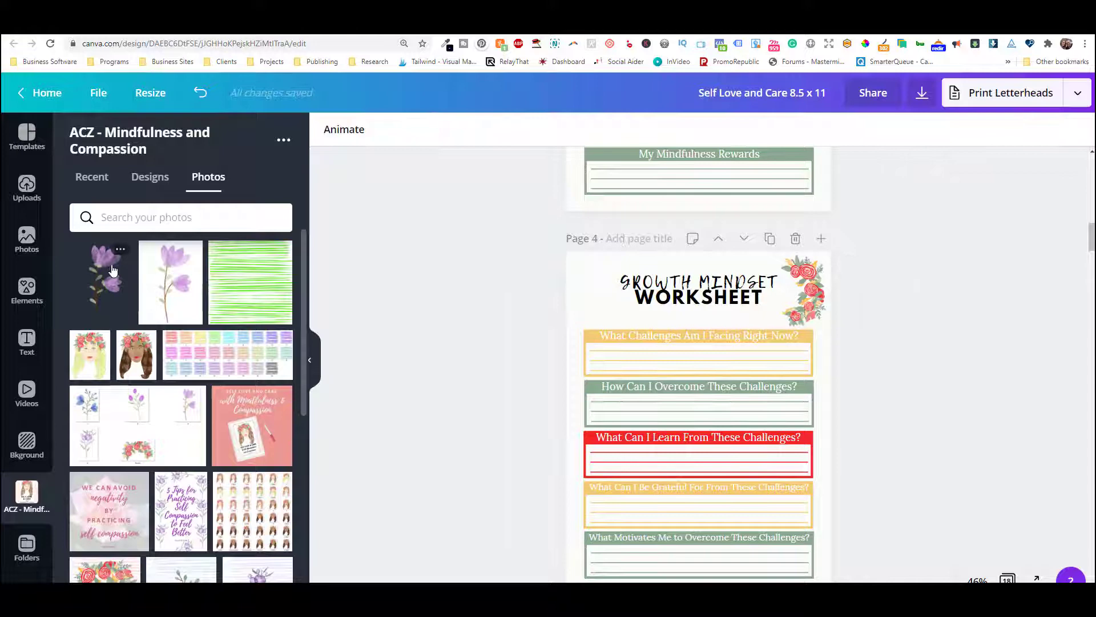
Add the purple watercolour flower photo and size it small at the page's top-left, beside the title
click(171, 316)
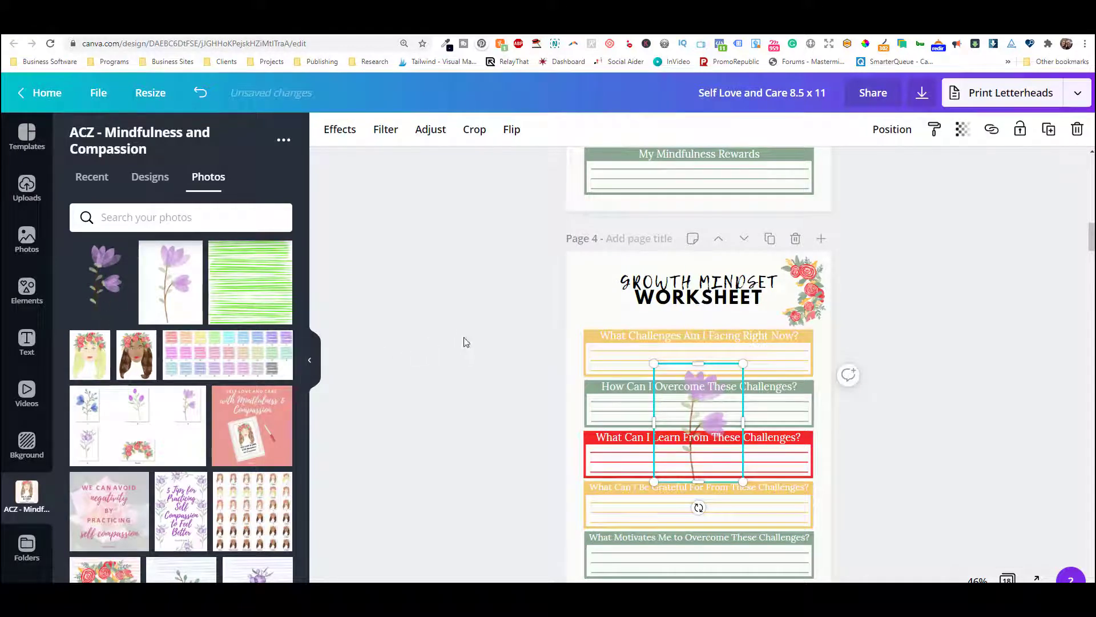
drag(708, 415, 608, 301)
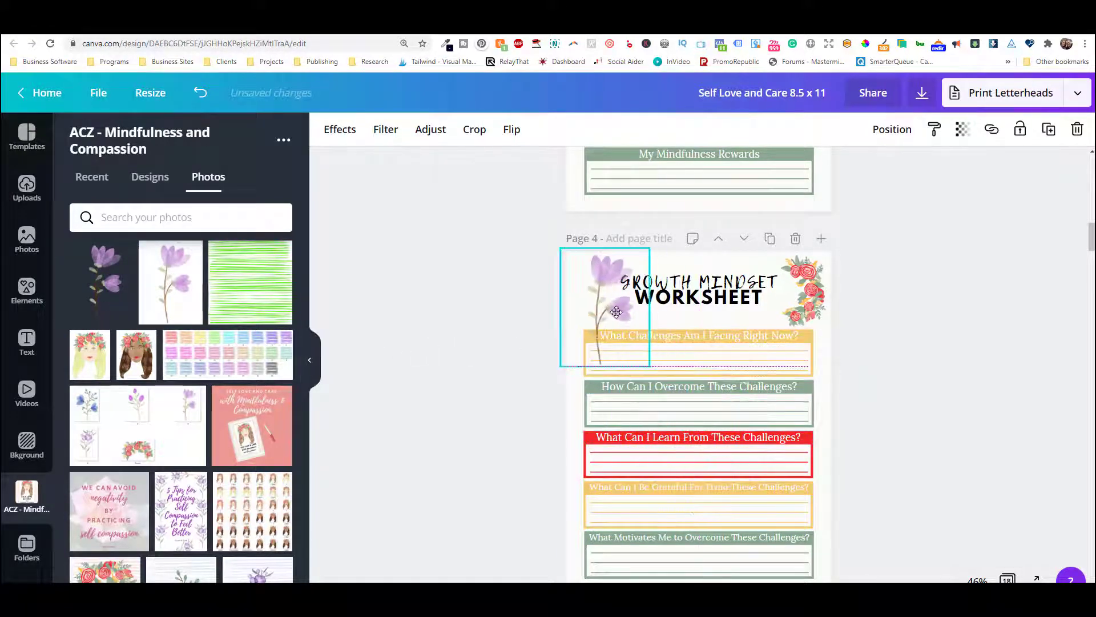
drag(644, 367, 600, 309)
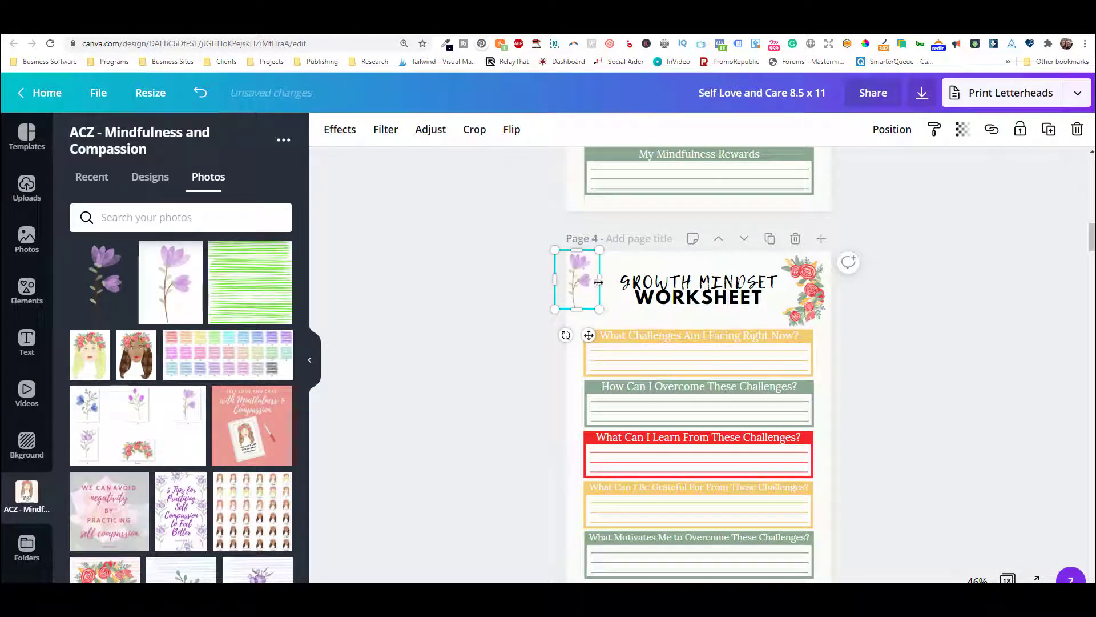
drag(599, 279, 664, 432)
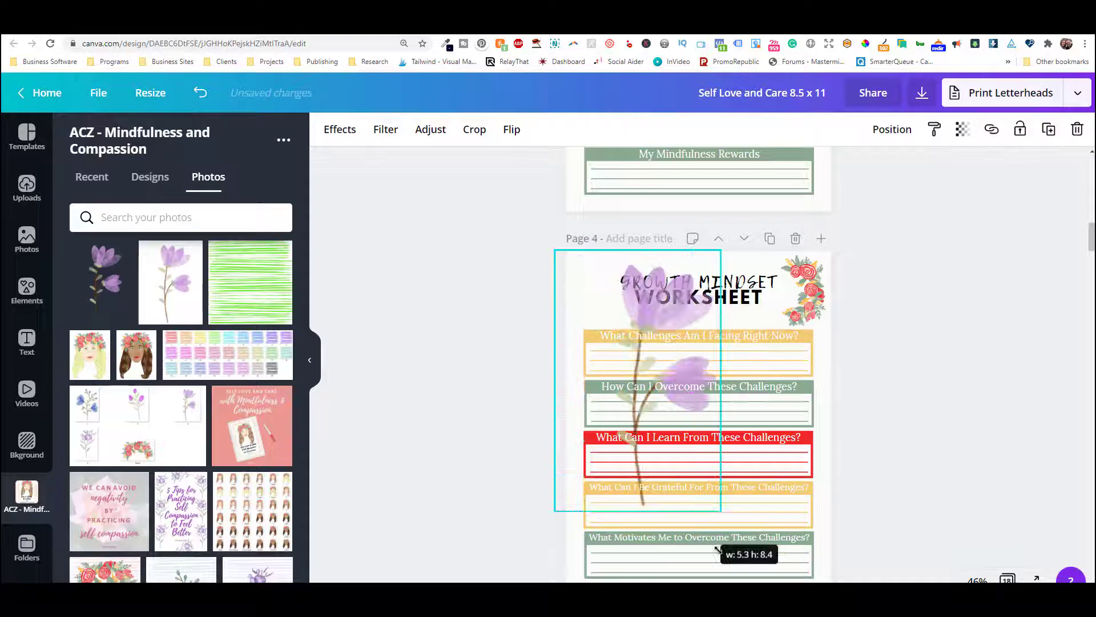
drag(718, 549, 722, 515)
drag(723, 383, 753, 411)
drag(751, 515, 605, 307)
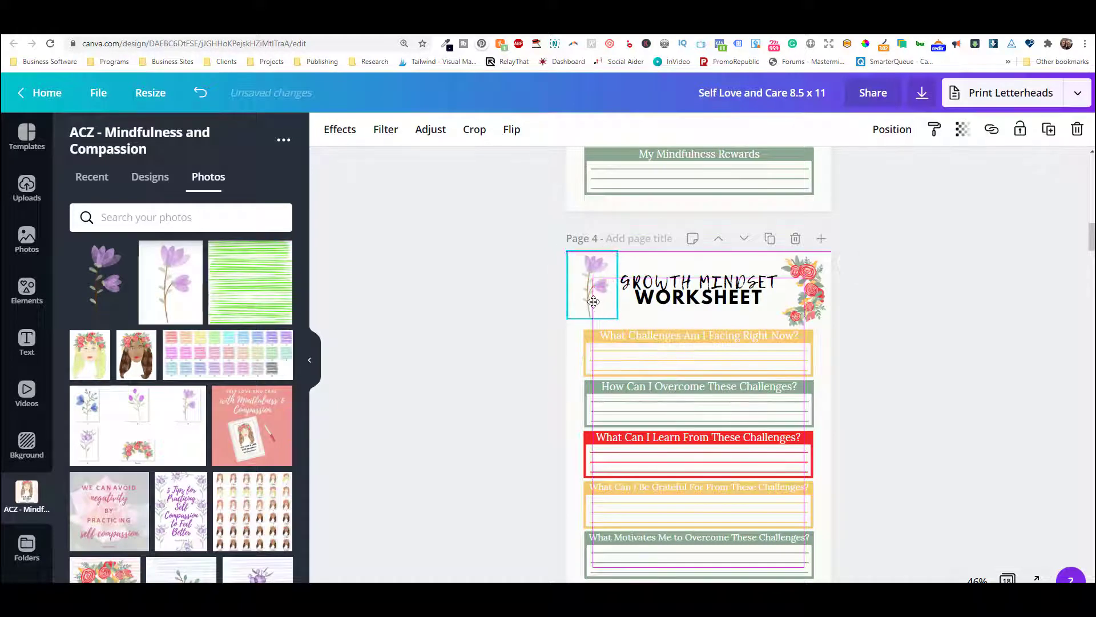
Delete the right rose image and place a duplicate of the purple flower at the top-right
click(815, 294)
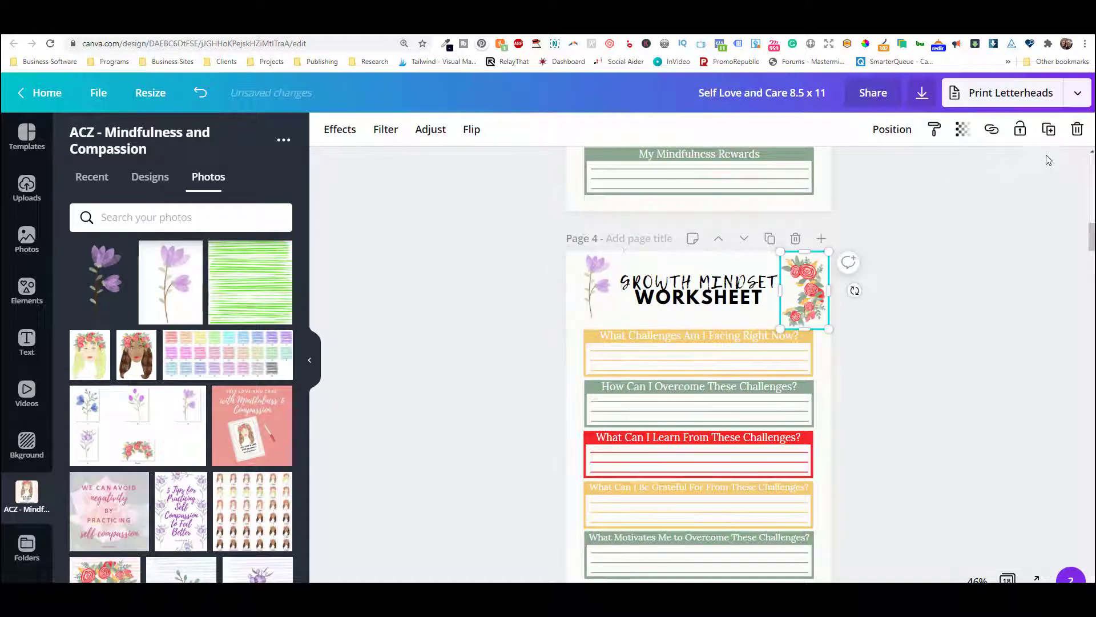
click(1078, 130)
click(598, 279)
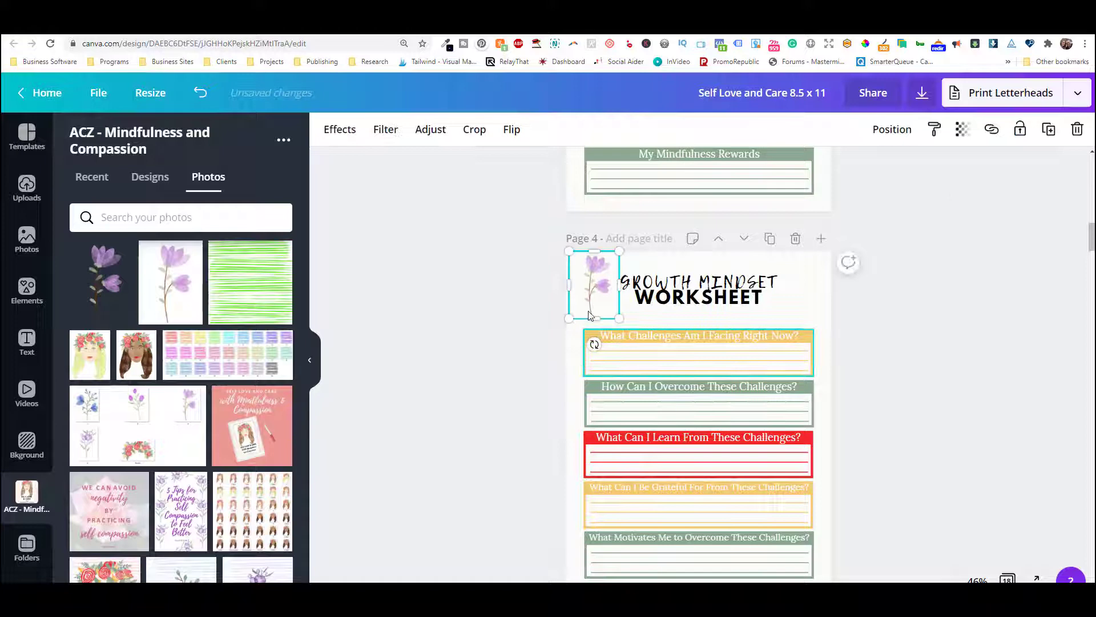
click(1050, 131)
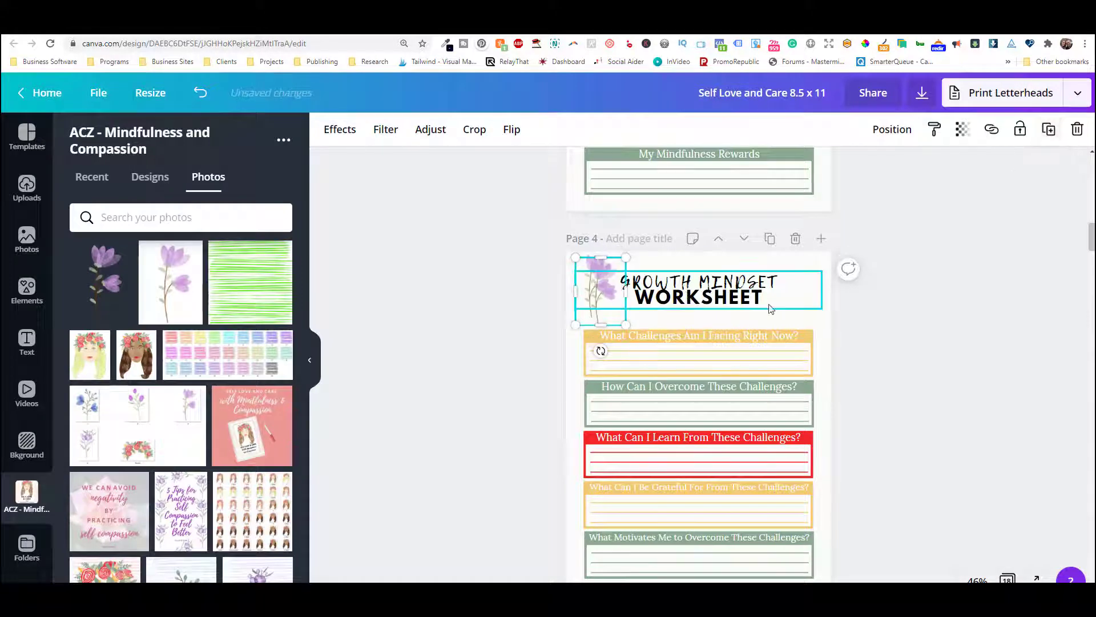
drag(637, 289, 802, 285)
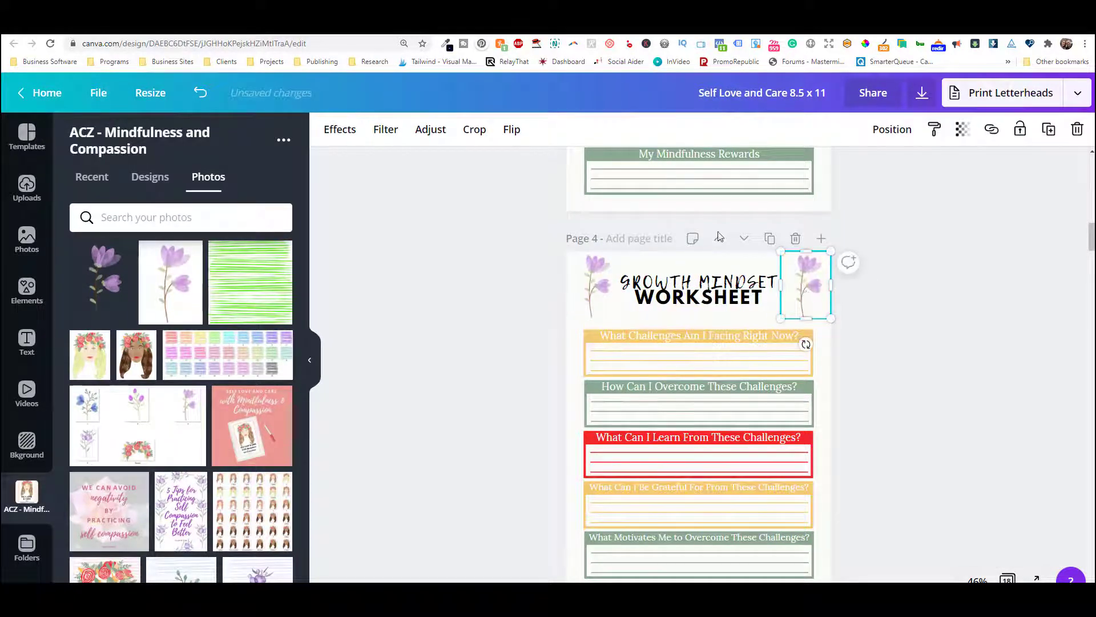
Flip the copied flower horizontally so it mirrors the left one
click(512, 131)
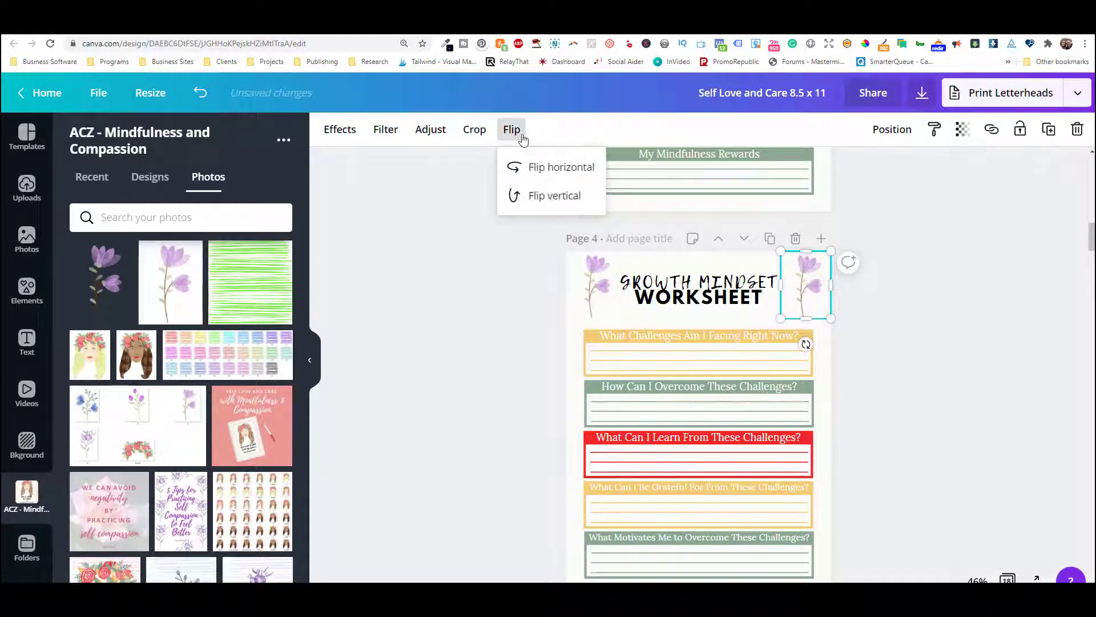
click(559, 168)
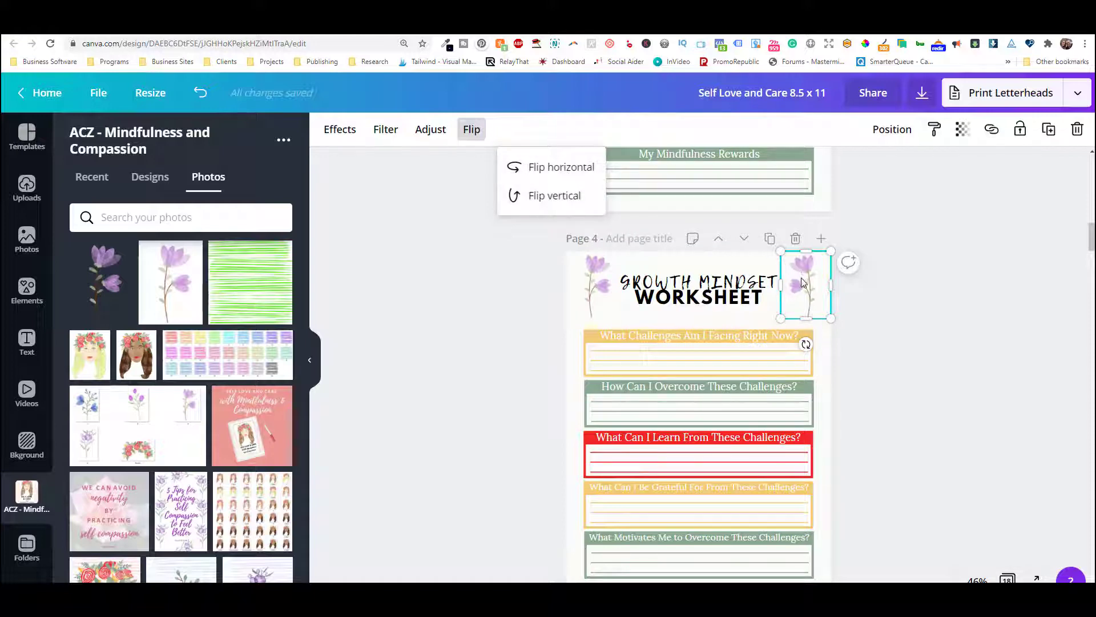
click(595, 278)
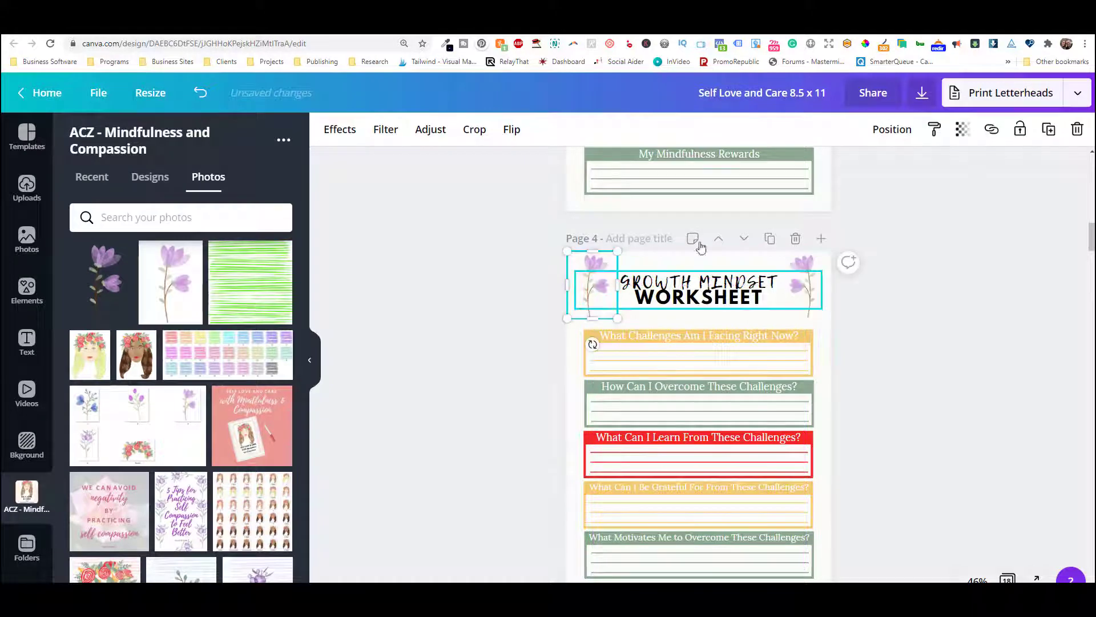
click(911, 311)
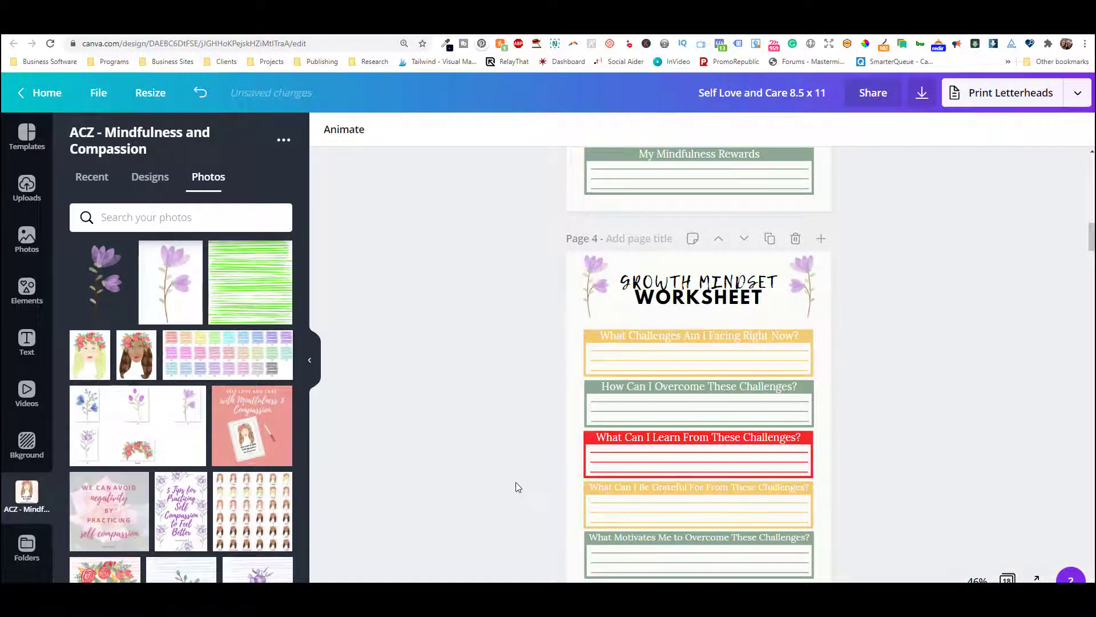
Give the yellow 'What Challenges' question box a green outline
scroll(516, 483, up, 5)
scroll(515, 487, down, 4)
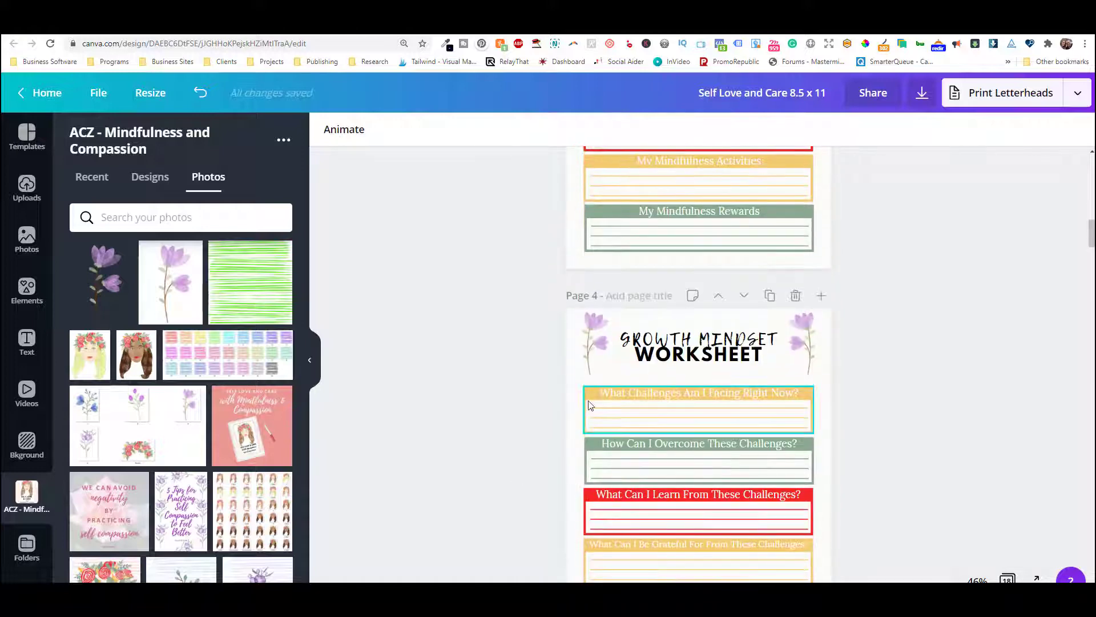
click(585, 406)
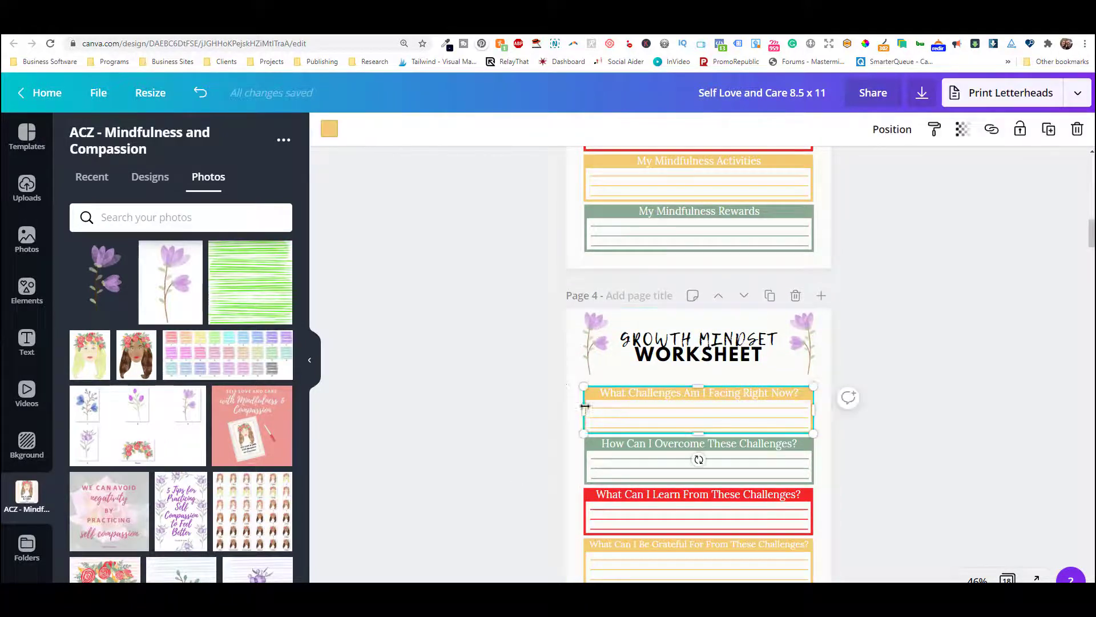
click(329, 129)
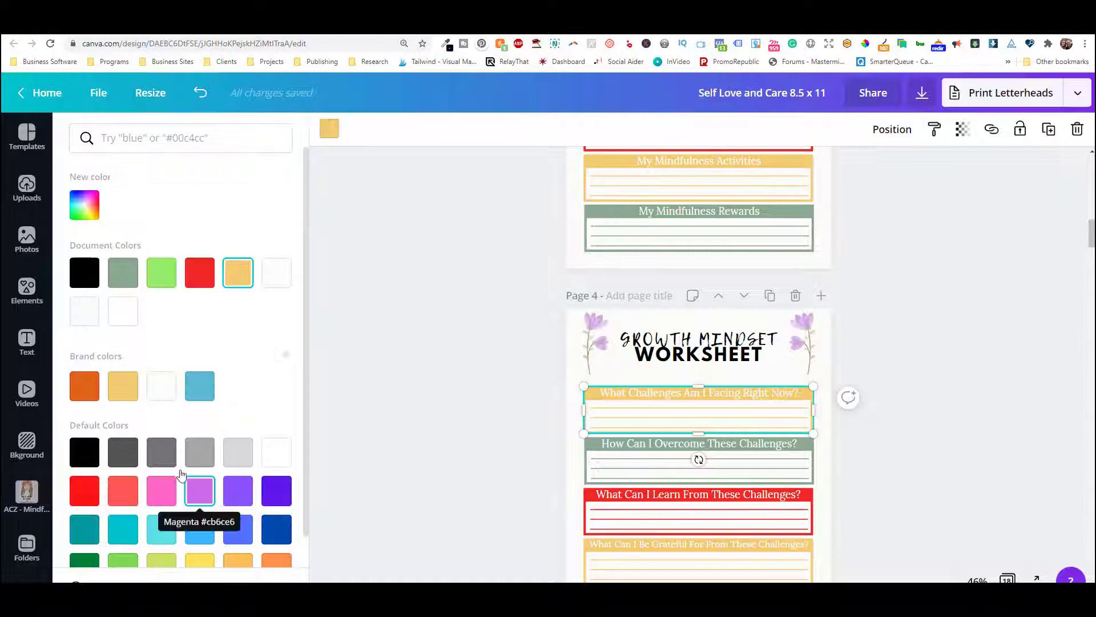
scroll(191, 383, down, 1)
scroll(191, 382, up, 1)
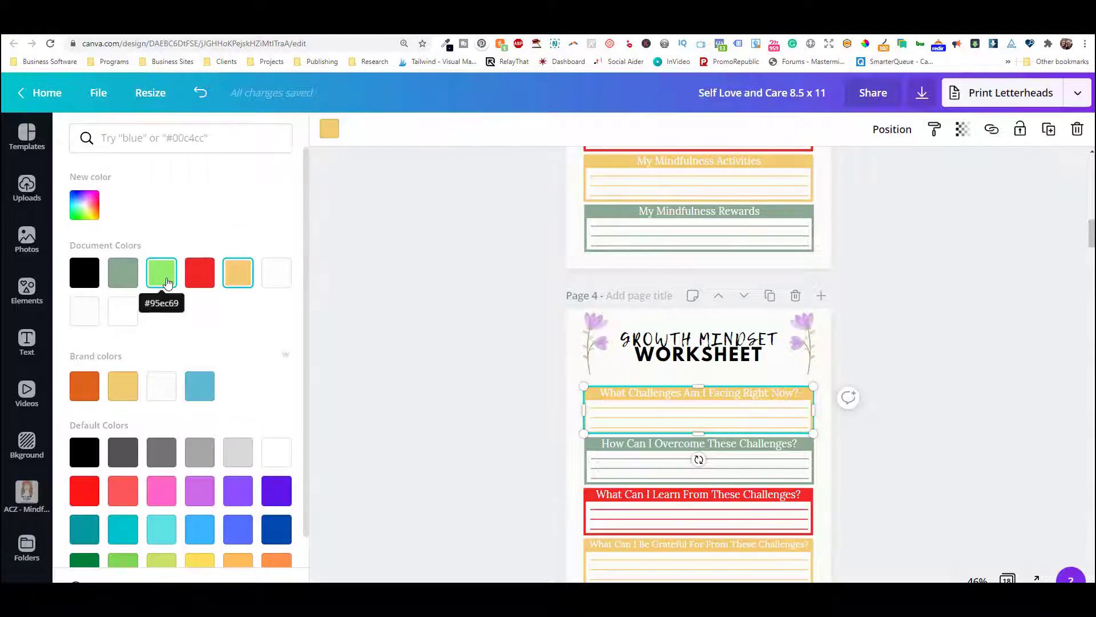
click(162, 272)
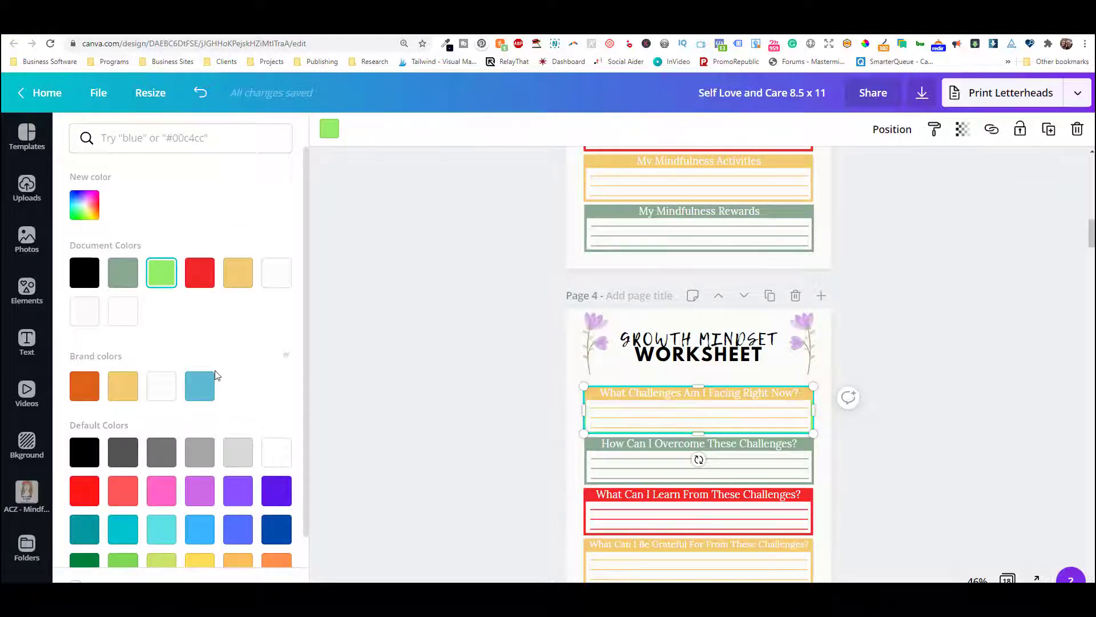
scroll(220, 375, down, 1)
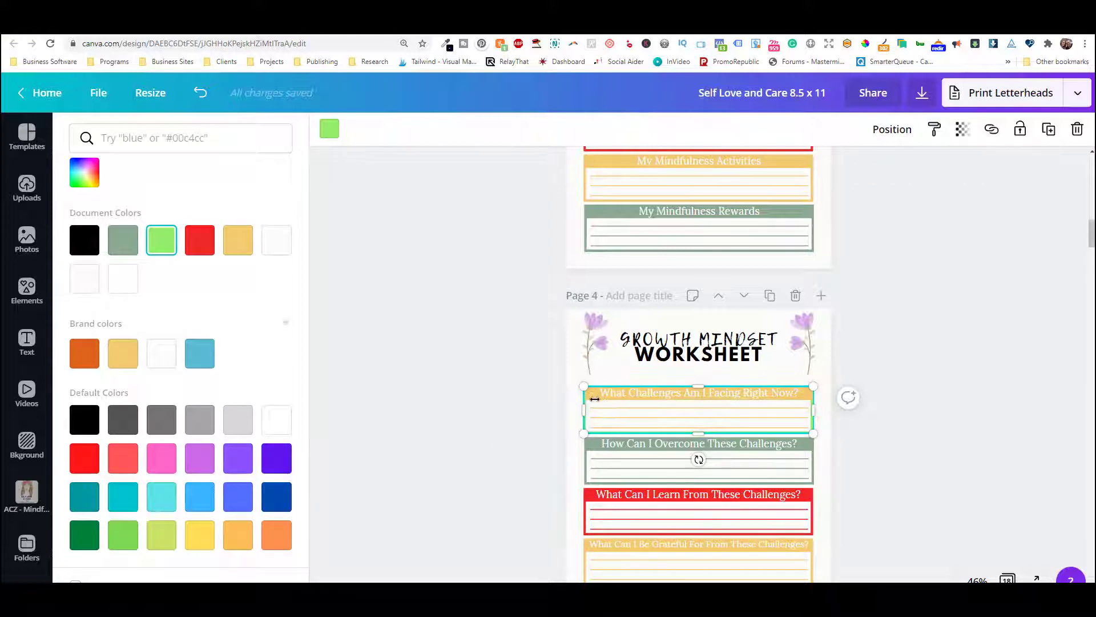
key(Escape)
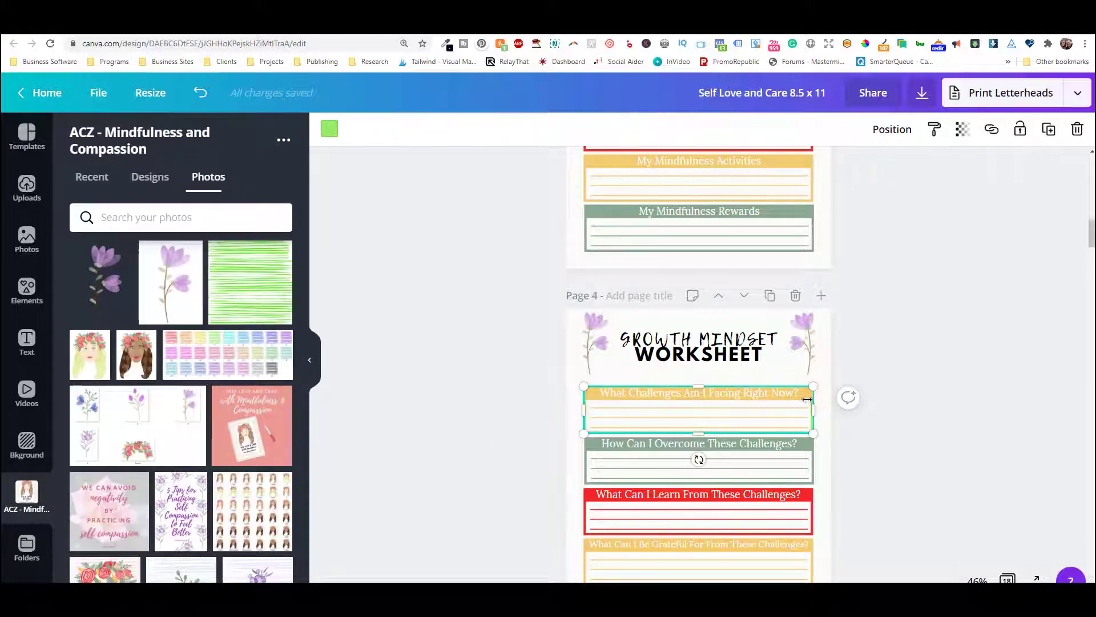
click(494, 333)
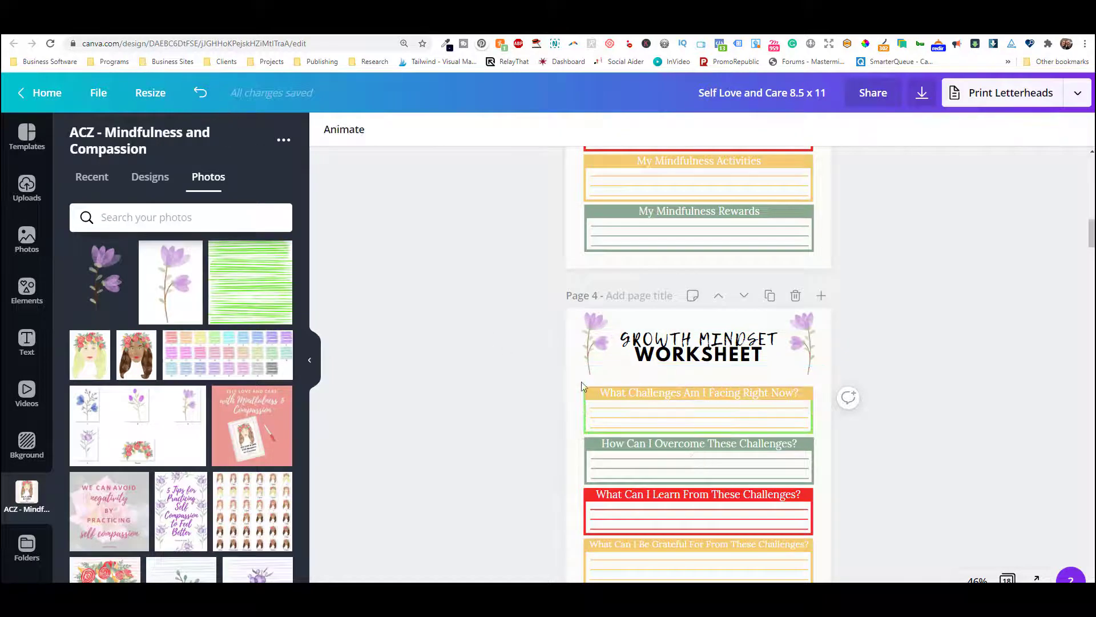
Turn the yellow header bar behind the challenge heading green
click(596, 395)
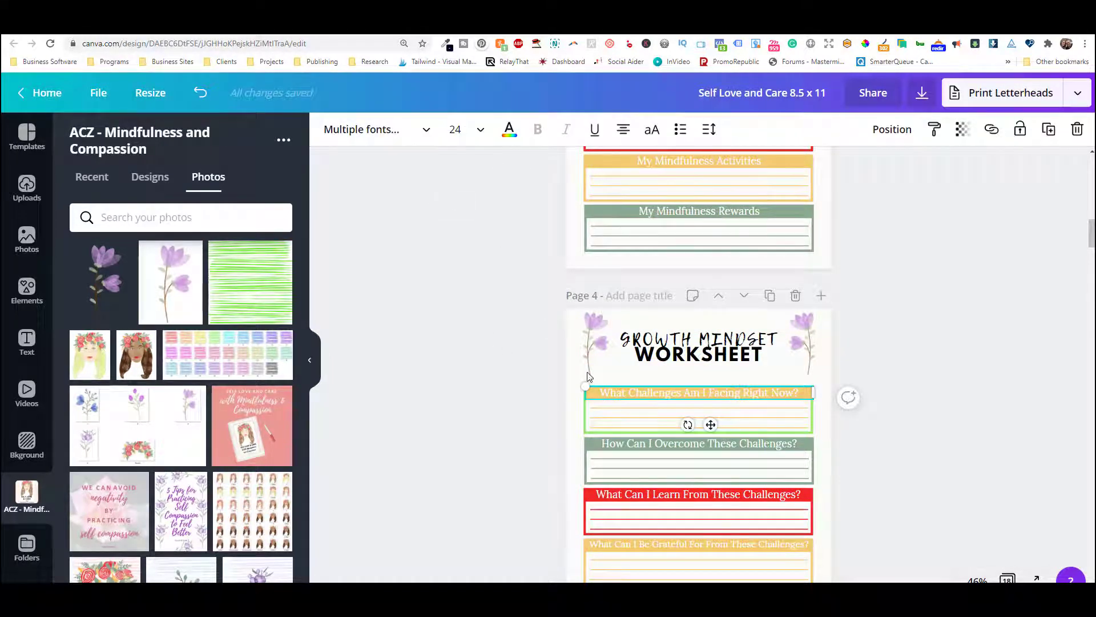
drag(671, 394, 669, 397)
click(668, 411)
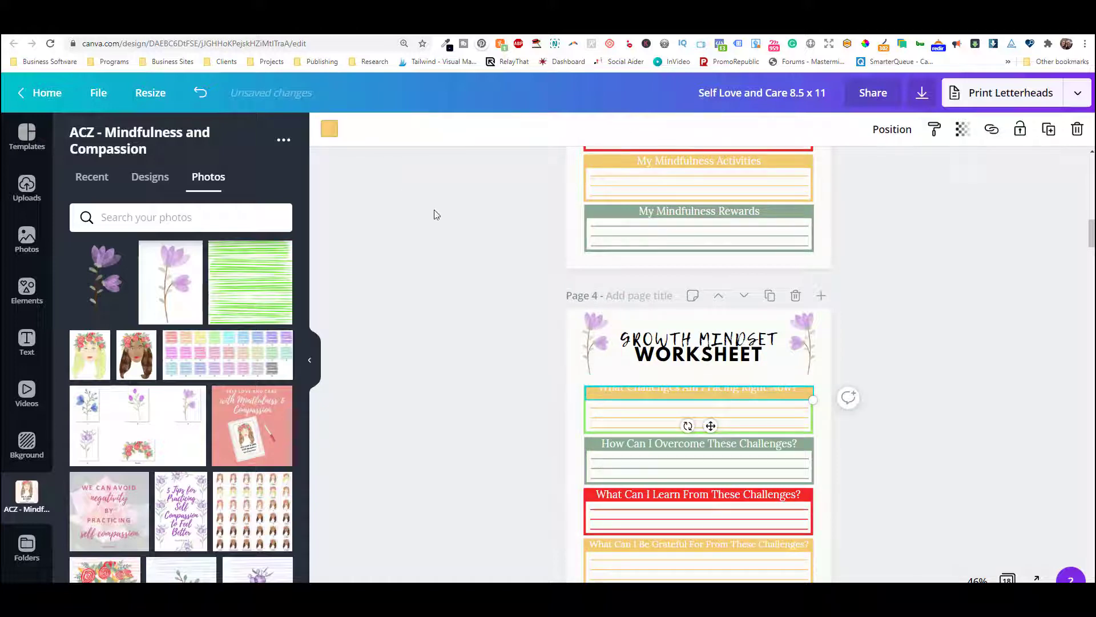
click(333, 137)
click(162, 272)
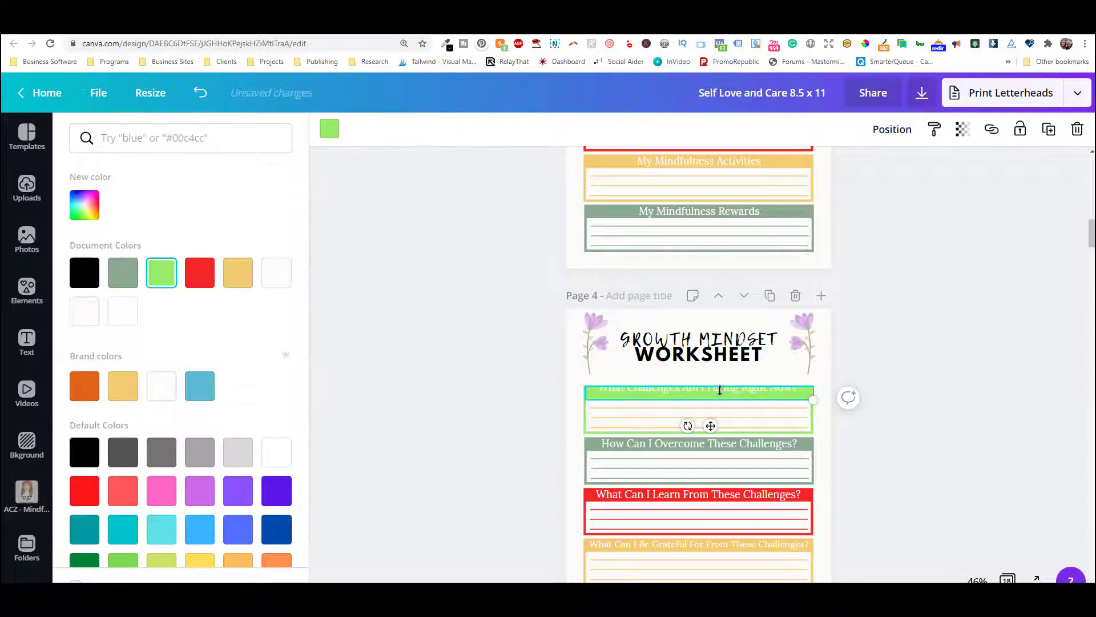
click(729, 393)
drag(730, 393, 728, 398)
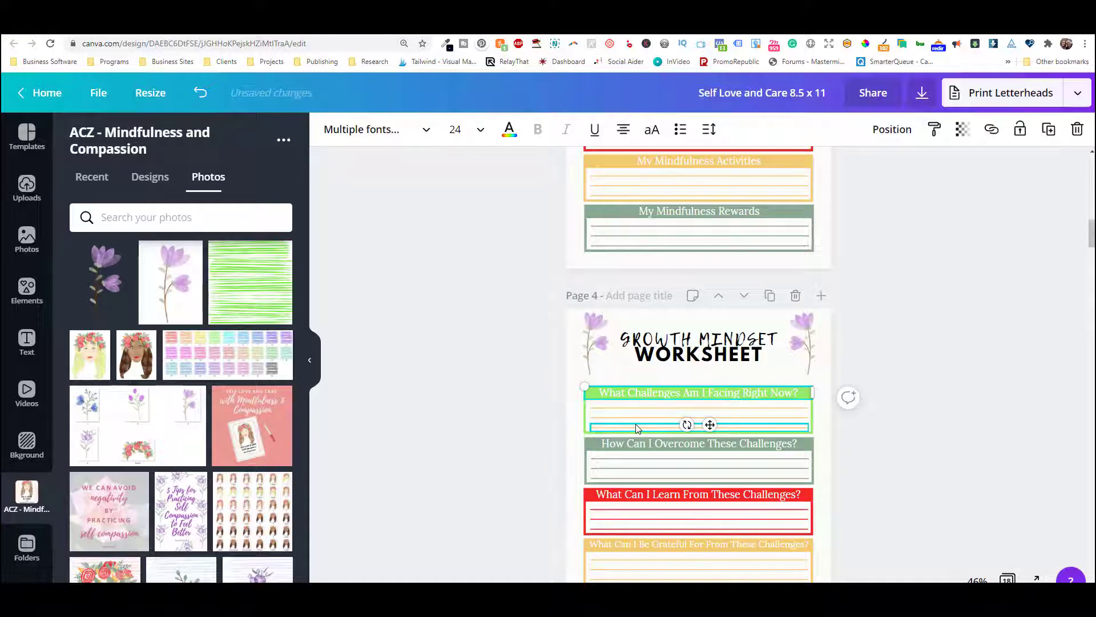
Make all the 'What Challenges Am I Facing Right Now?' heading text black
double_click(685, 393)
key(ctrl+a)
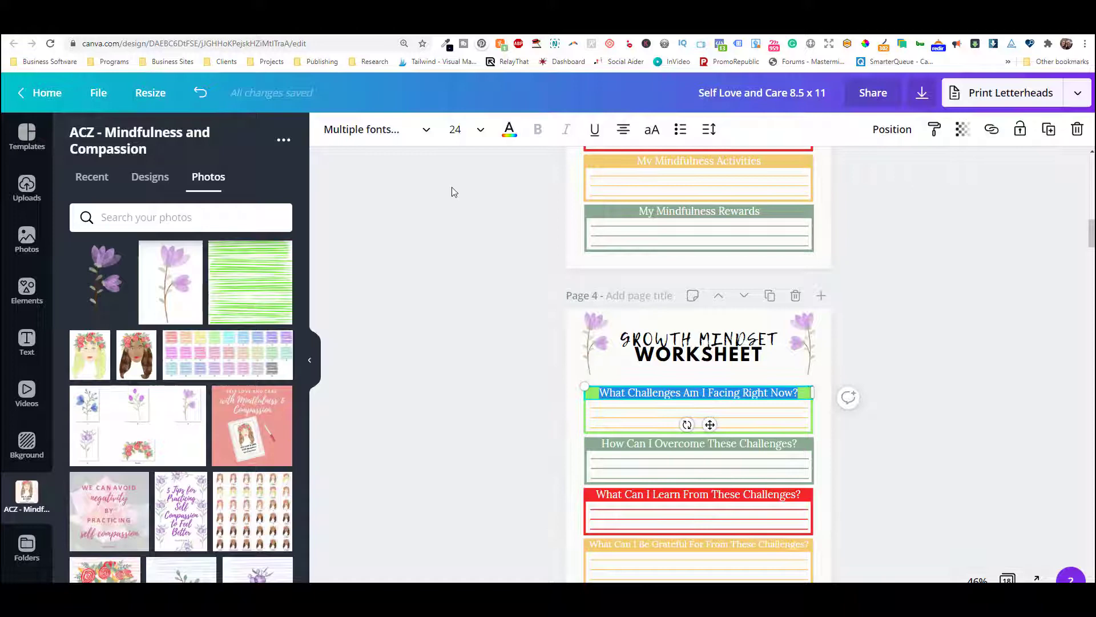
click(509, 129)
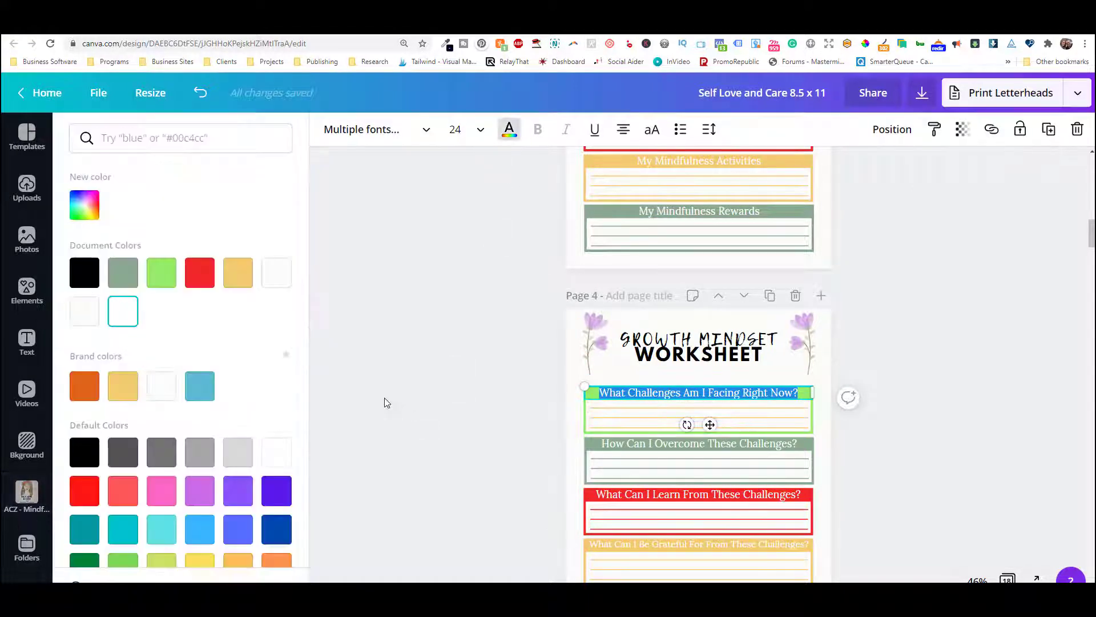
click(85, 273)
click(460, 499)
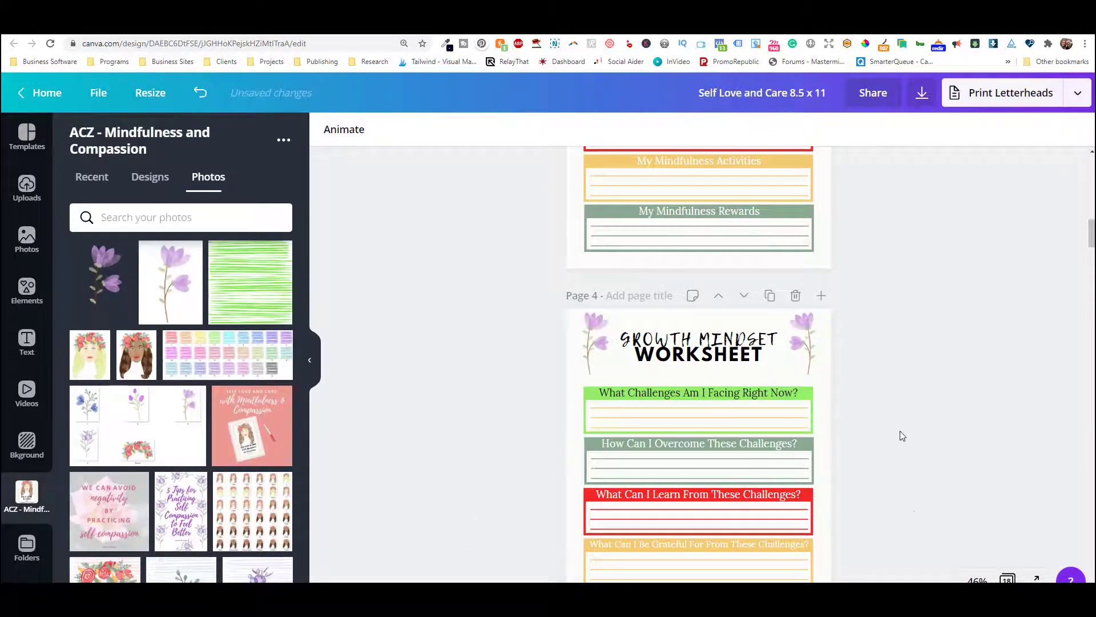
Recolour the grey 'How Can I Overcome These Challenges?' box green and change all matching boxes
scroll(923, 459, down, 3)
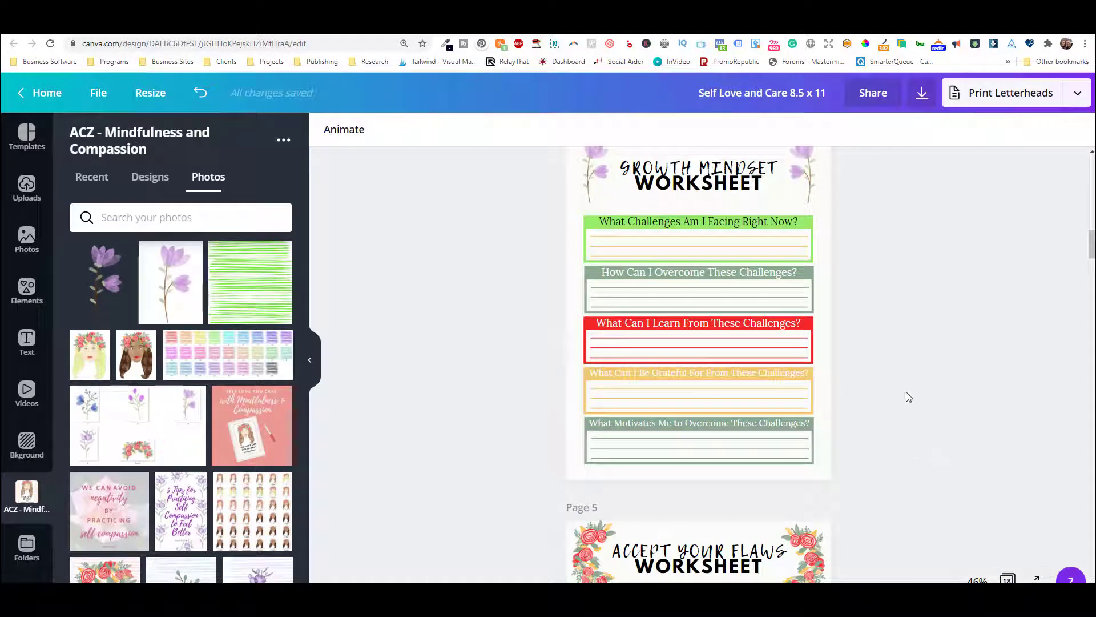
scroll(906, 388, up, 2)
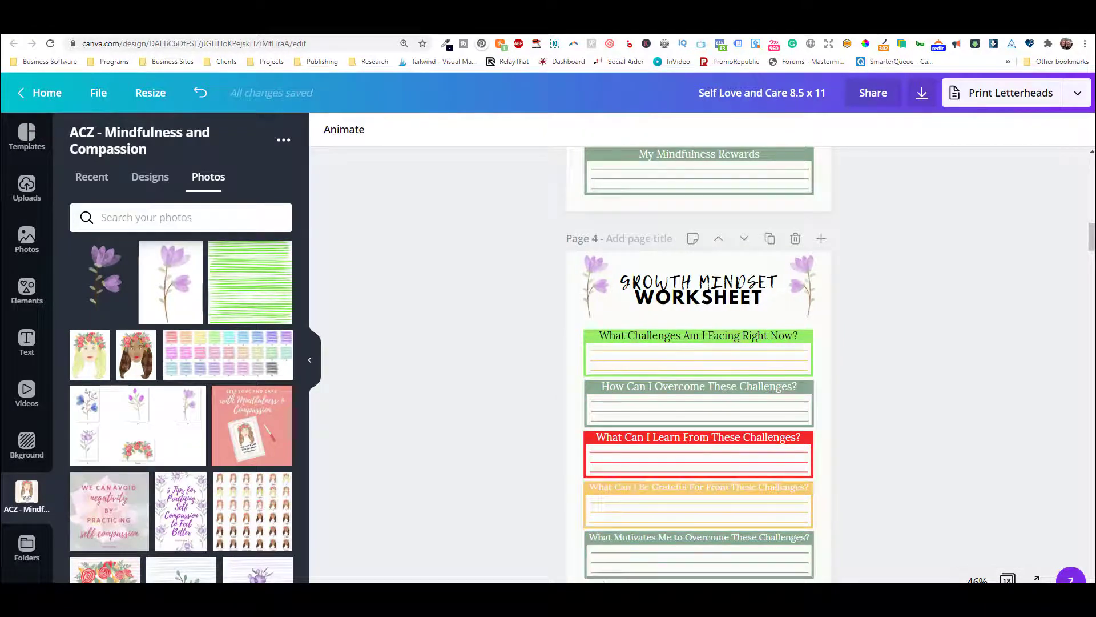
click(588, 409)
click(330, 128)
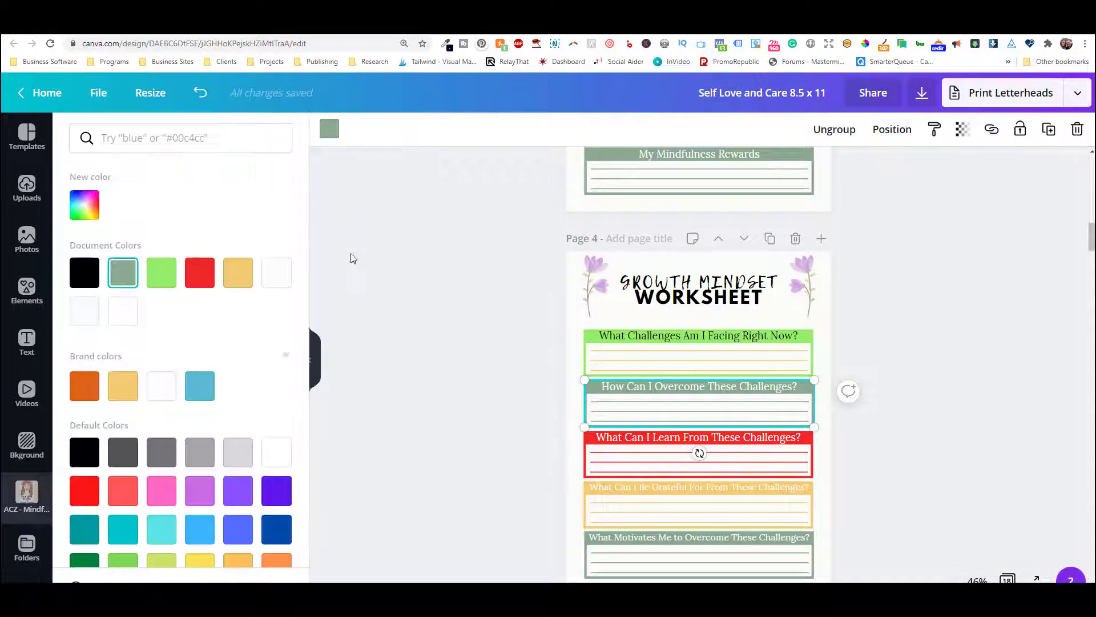
click(149, 274)
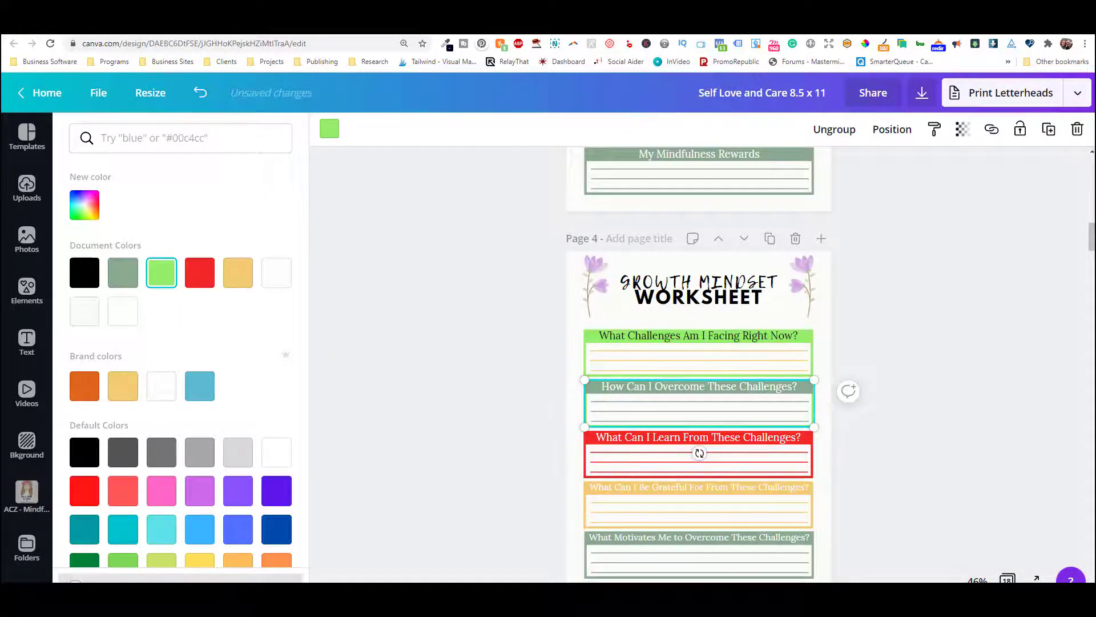
click(171, 578)
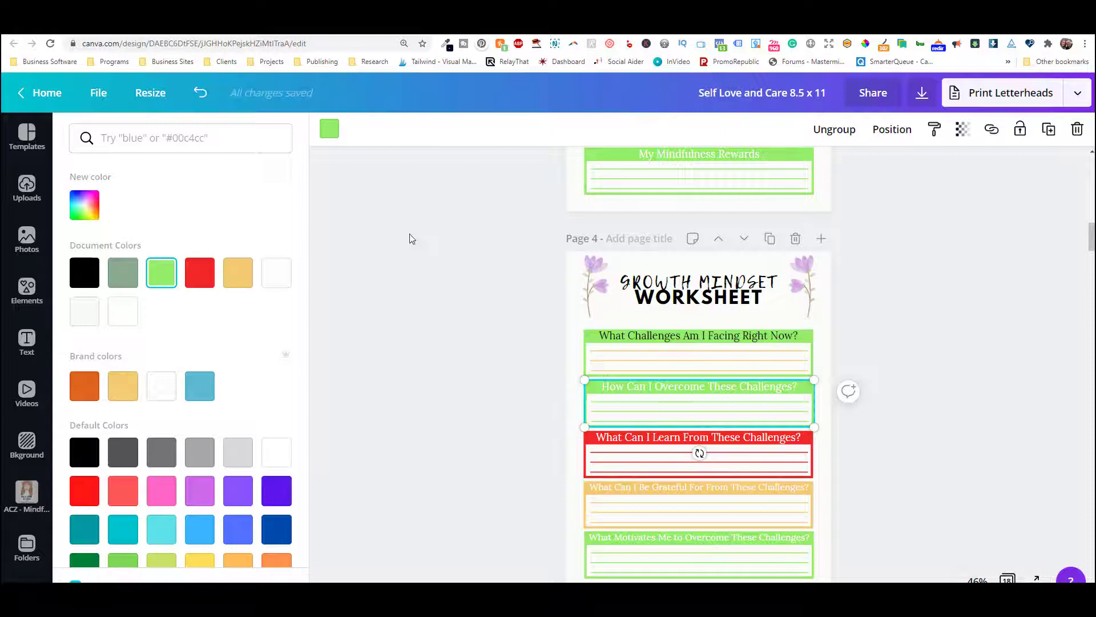
click(440, 292)
scroll(975, 362, down, 9)
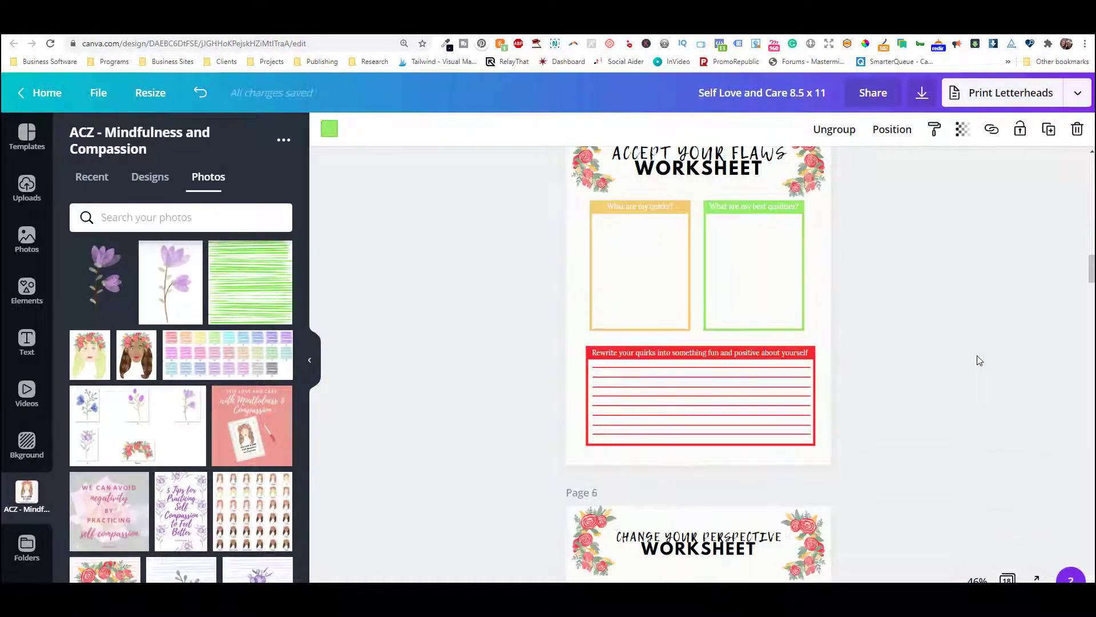
scroll(979, 356, down, 10)
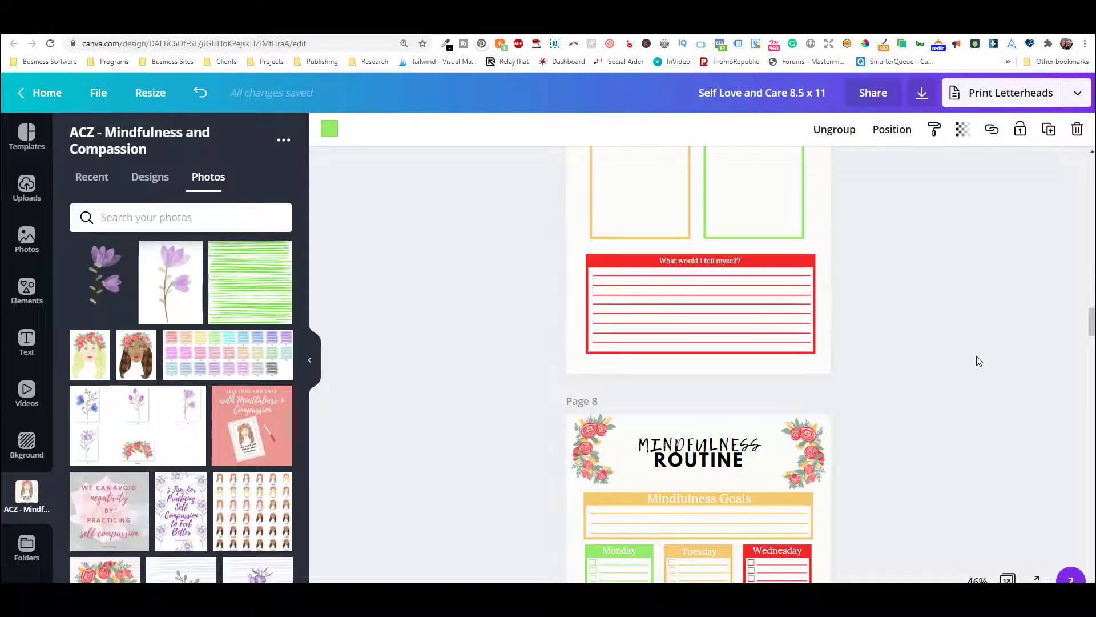
scroll(977, 354, down, 6)
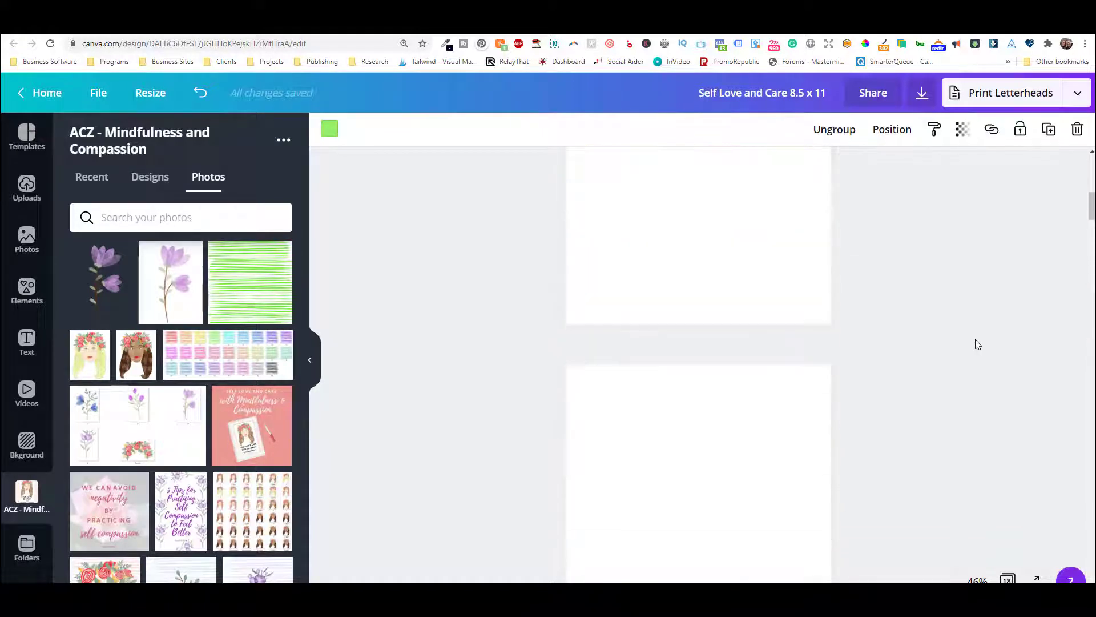
scroll(975, 345, up, 10)
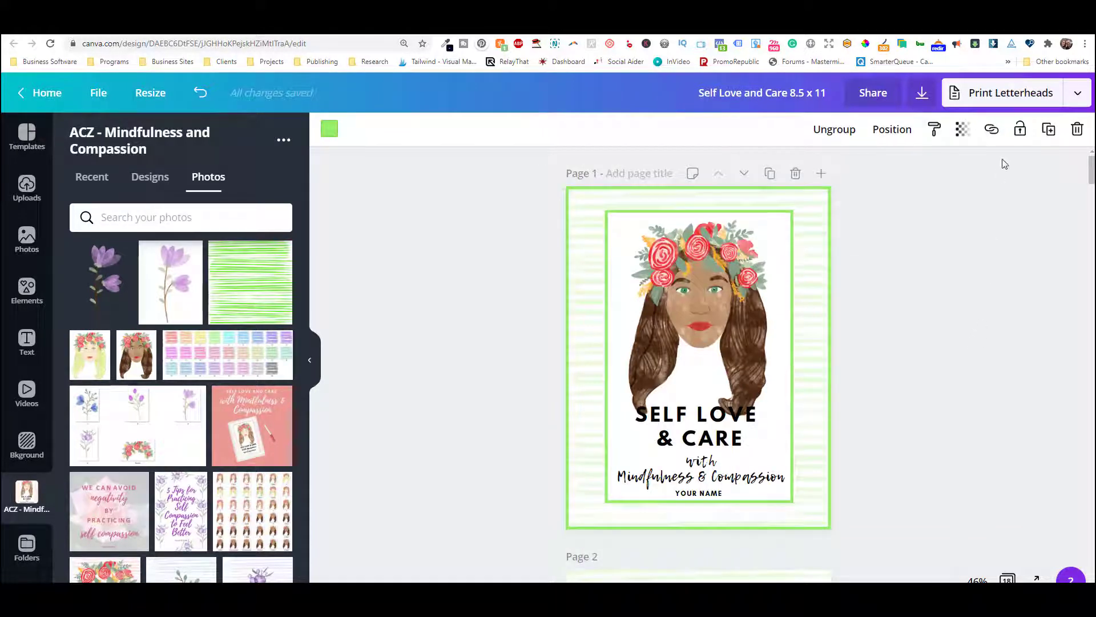
click(1076, 91)
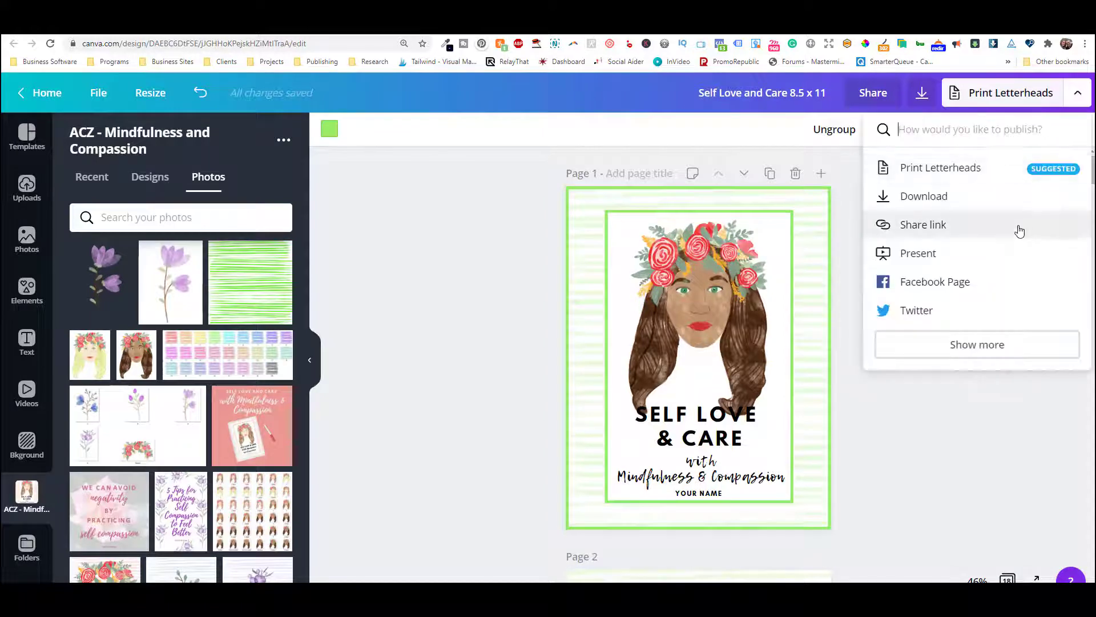
click(943, 197)
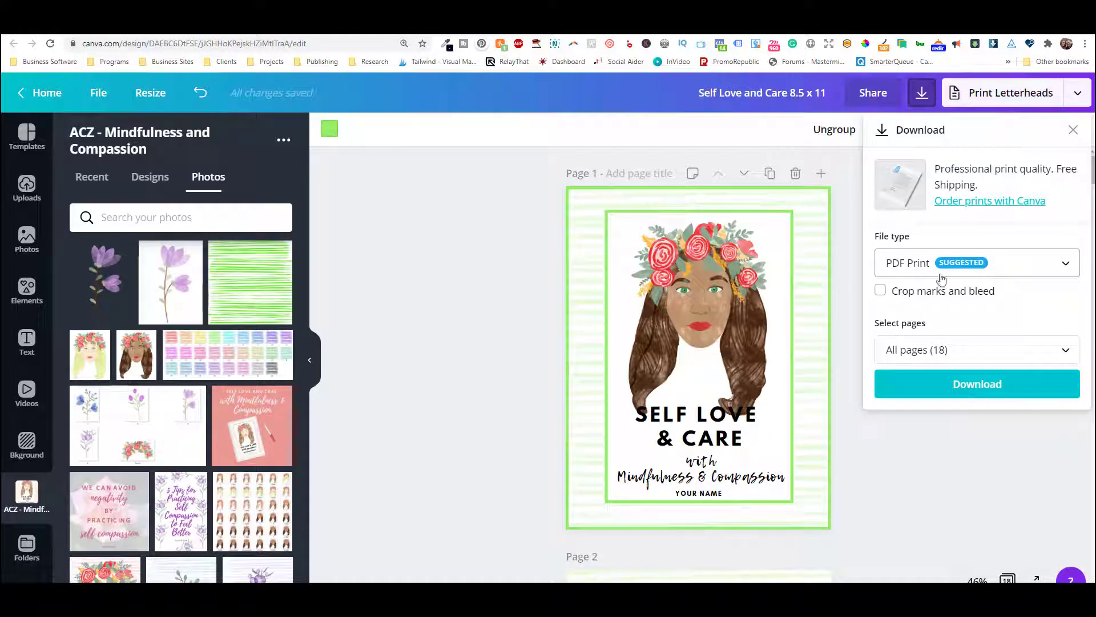
click(837, 429)
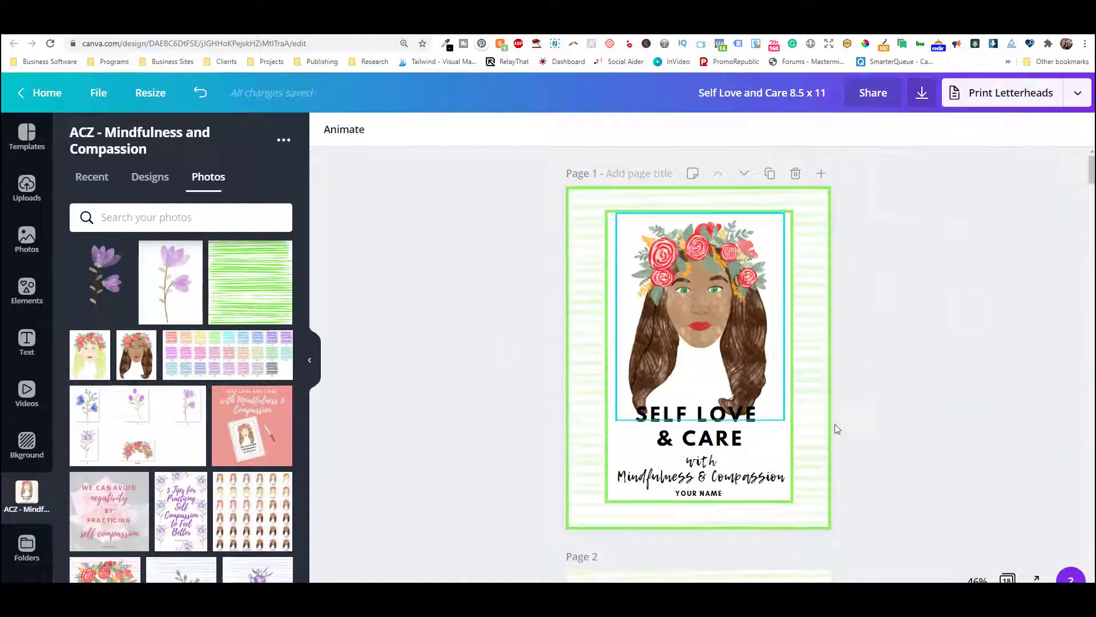
click(1078, 95)
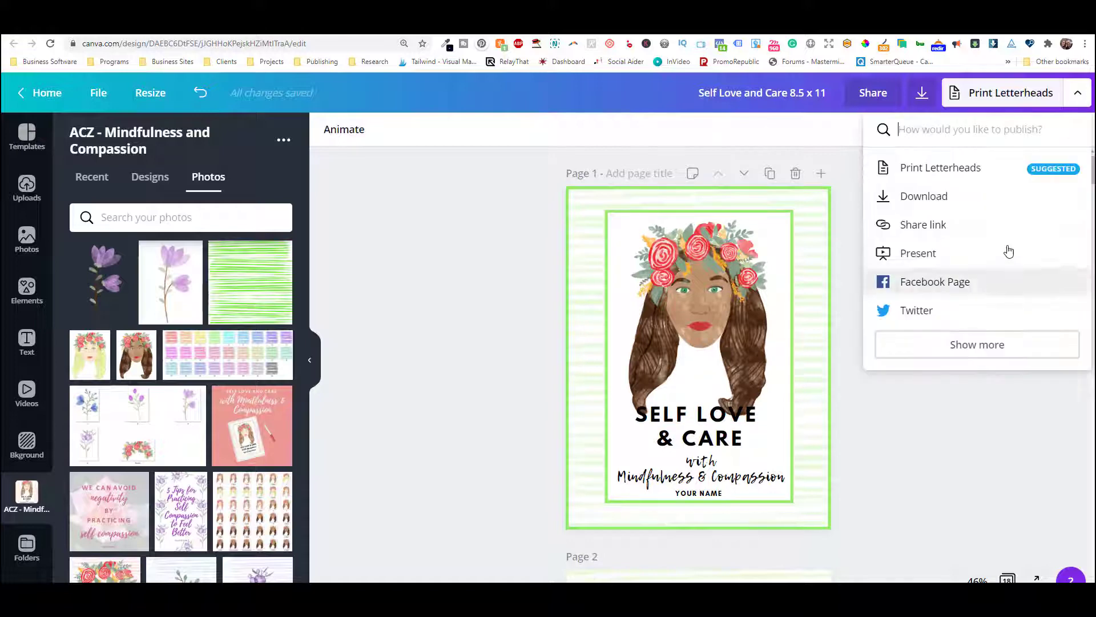
click(1005, 197)
click(1028, 277)
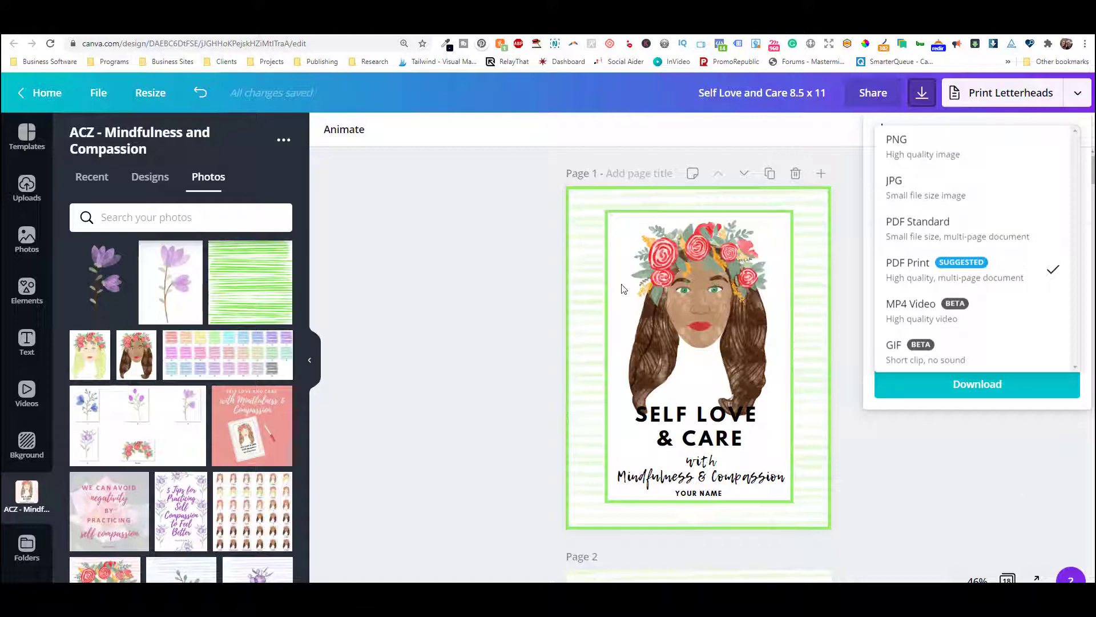
click(854, 489)
scroll(797, 467, down, 10)
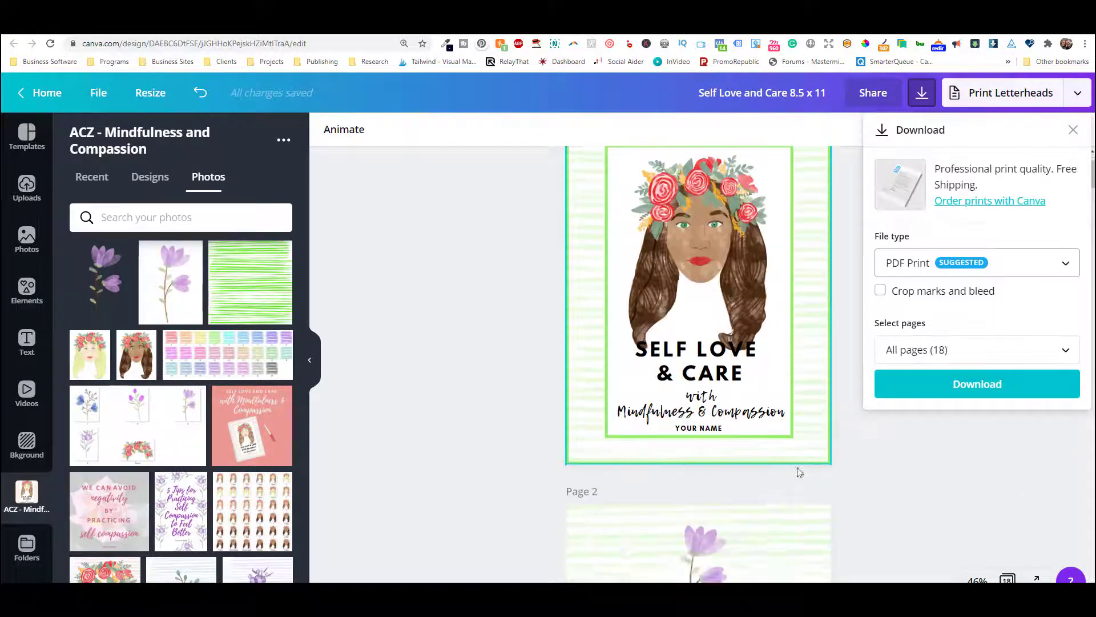
scroll(798, 468, down, 15)
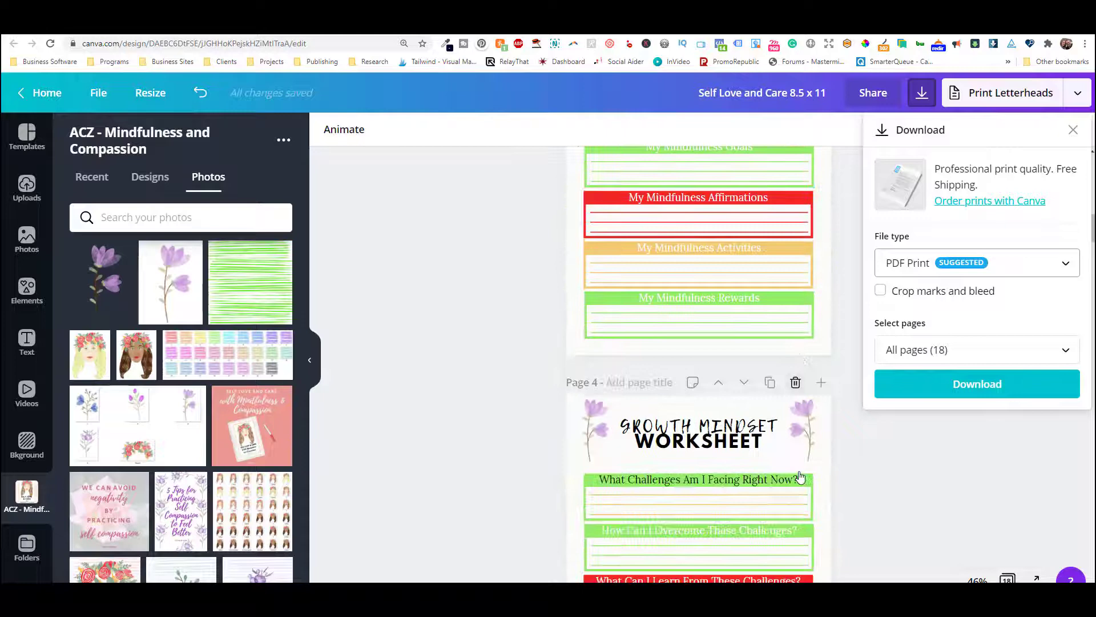
scroll(925, 483, down, 2)
click(502, 376)
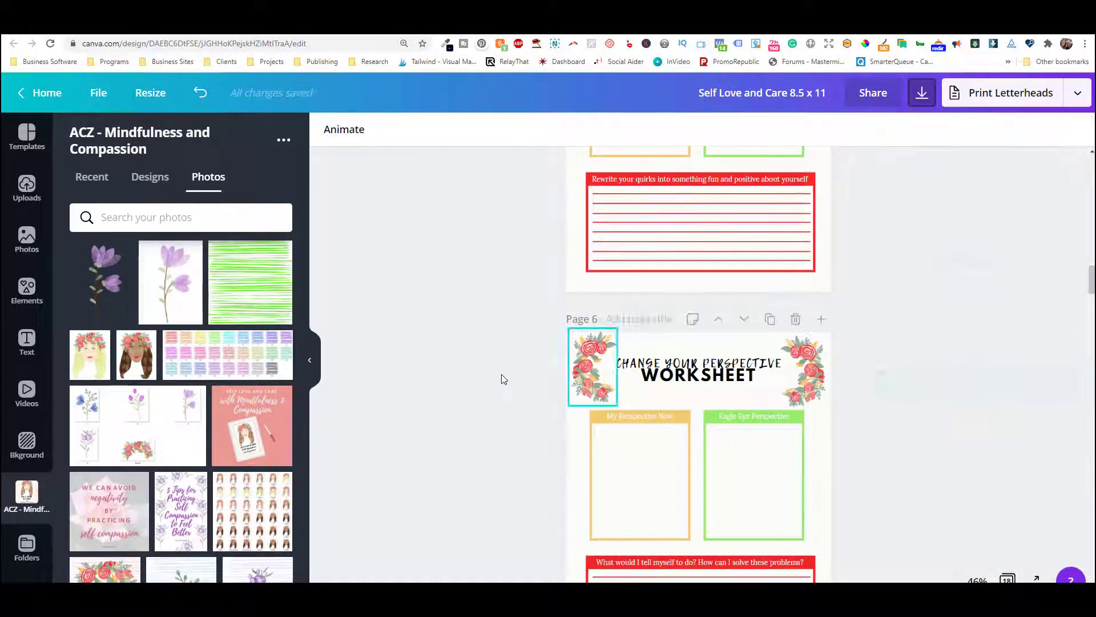
scroll(502, 377, down, 1)
Undo six changes to revert the green recolouring back to the original pink striped design
click(194, 93)
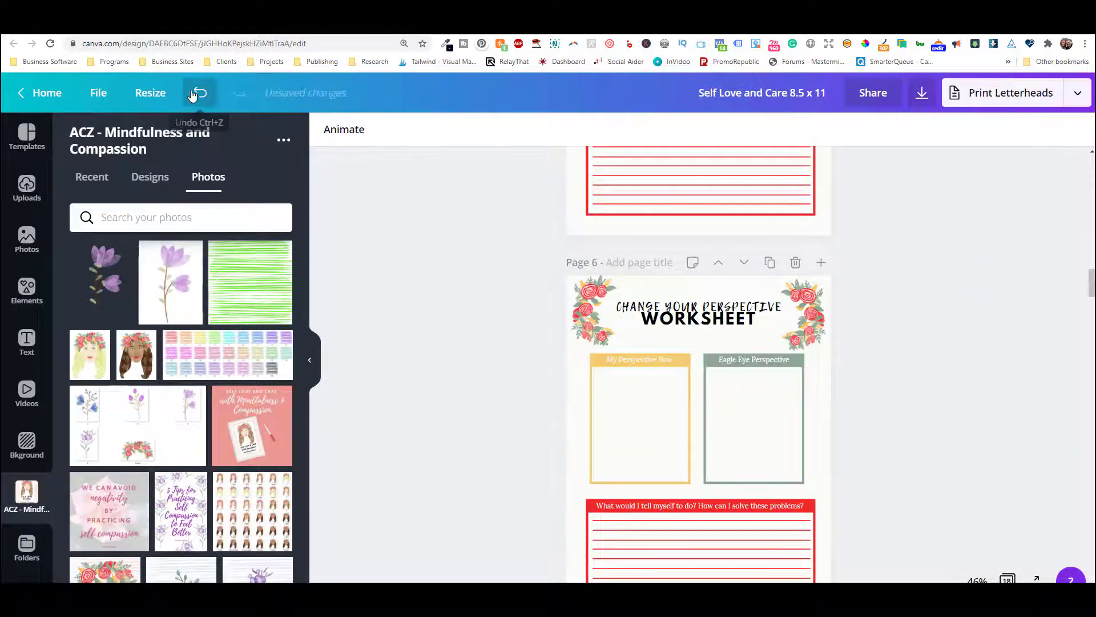
scroll(497, 313, up, 20)
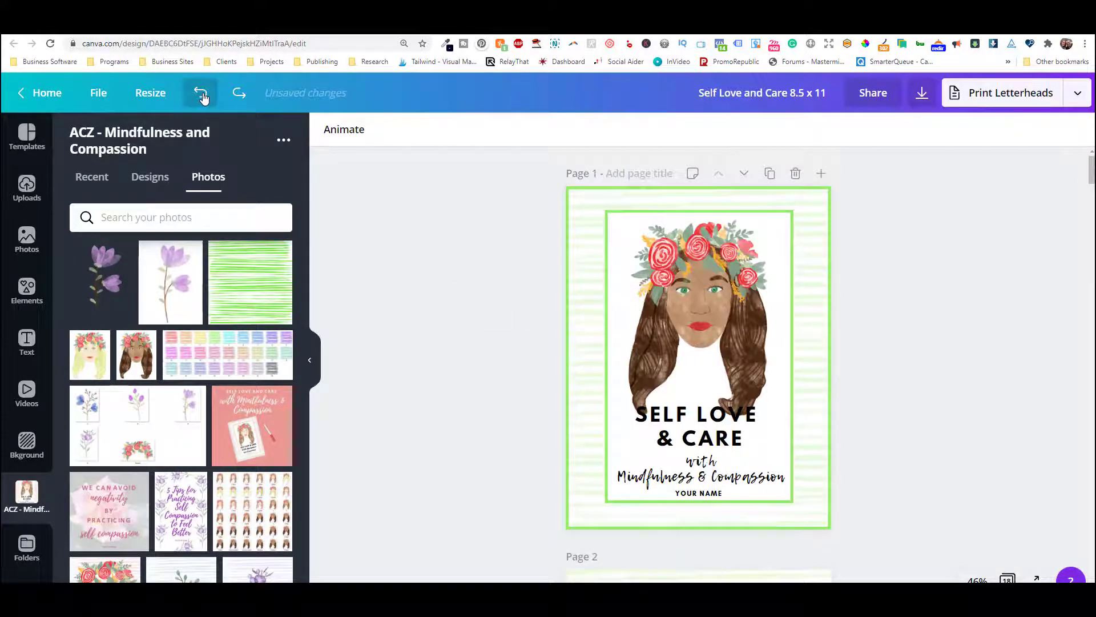
click(200, 93)
click(201, 93)
click(201, 93)
click(201, 93)
click(201, 94)
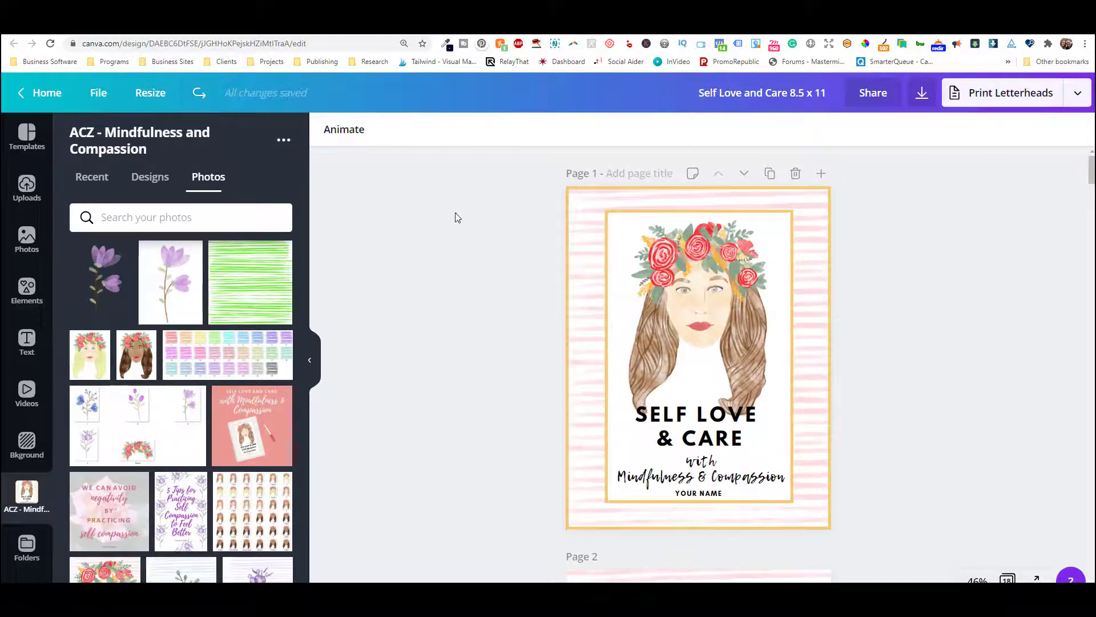
scroll(924, 354, down, 15)
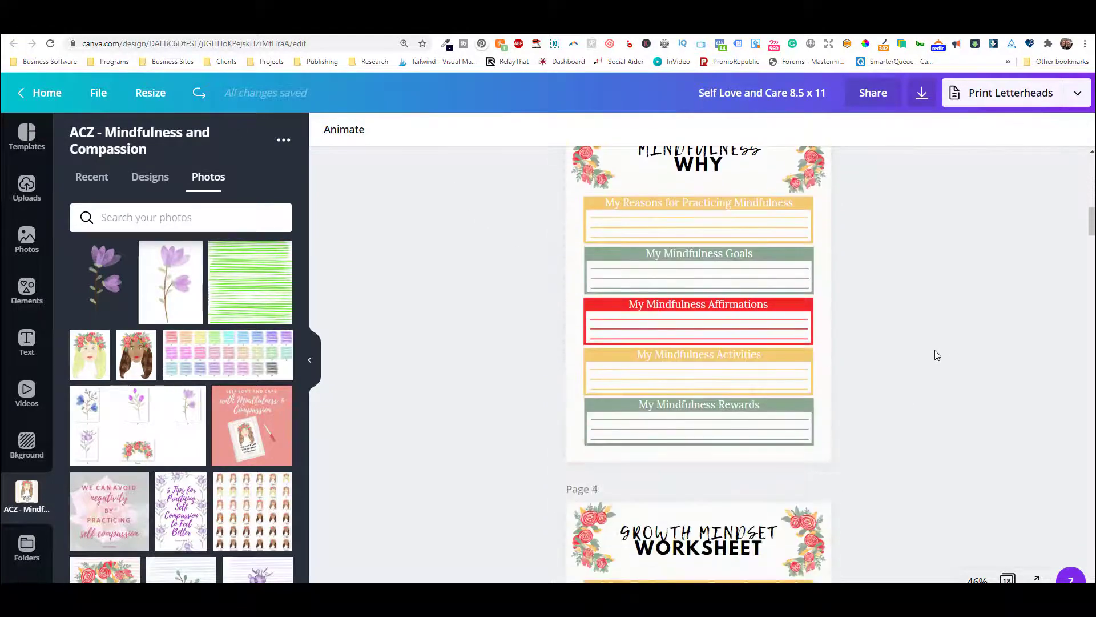
scroll(943, 355, down, 20)
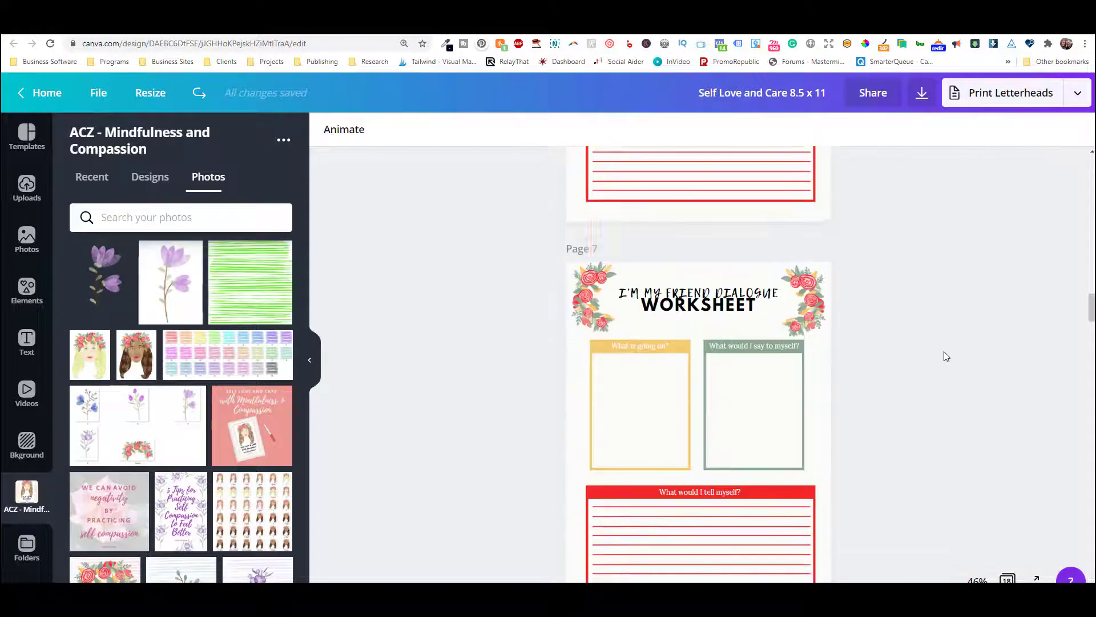
scroll(946, 360, down, 12)
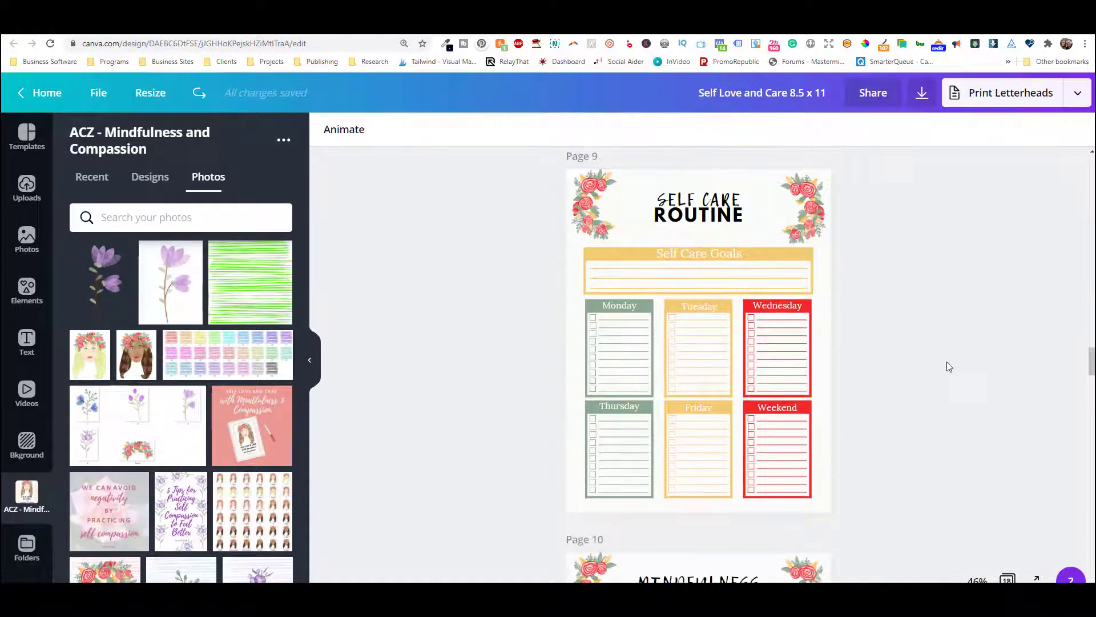
scroll(950, 367, down, 7)
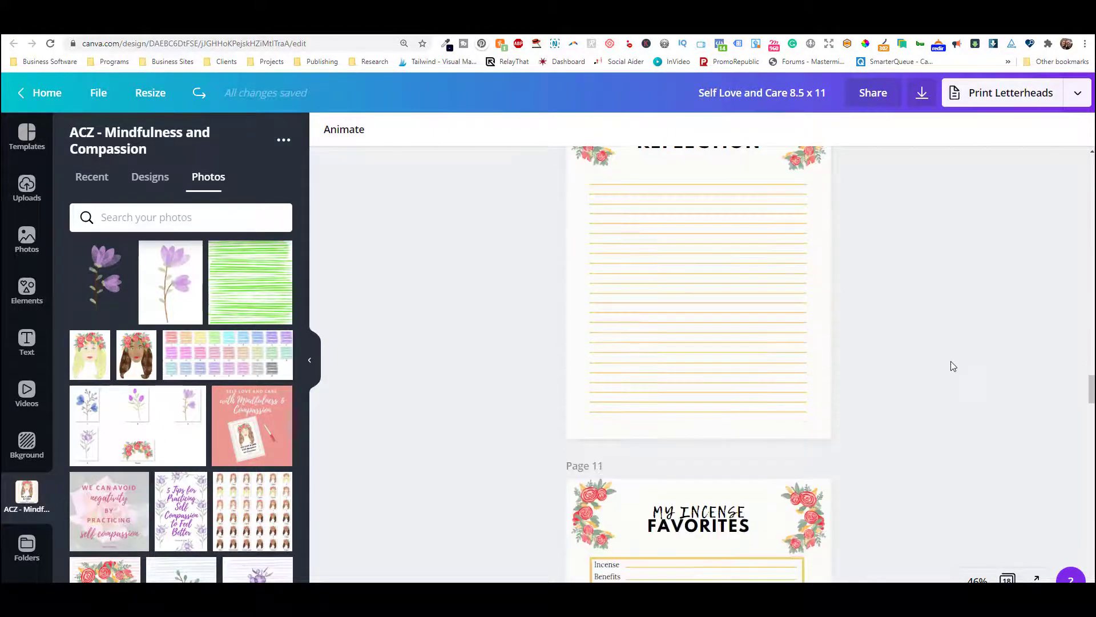
scroll(950, 366, down, 12)
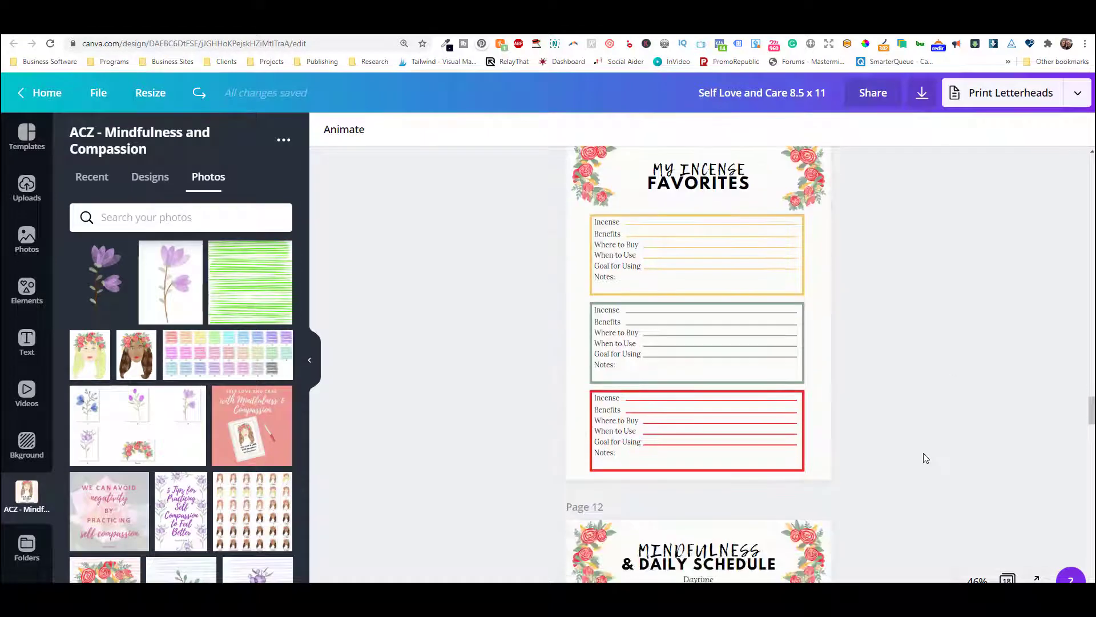
scroll(925, 453, down, 20)
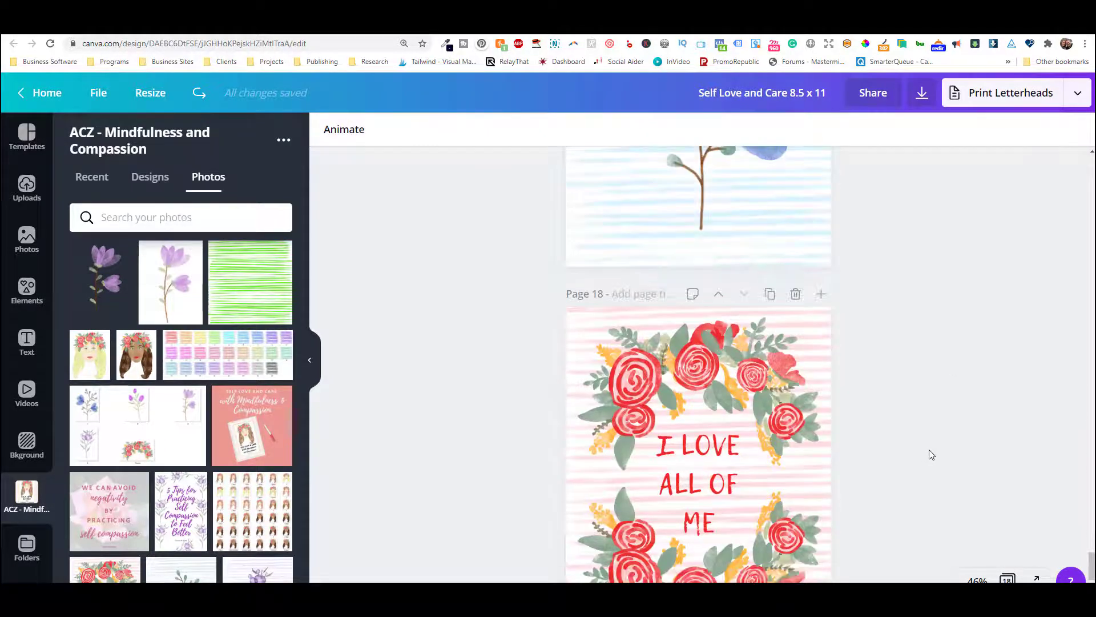